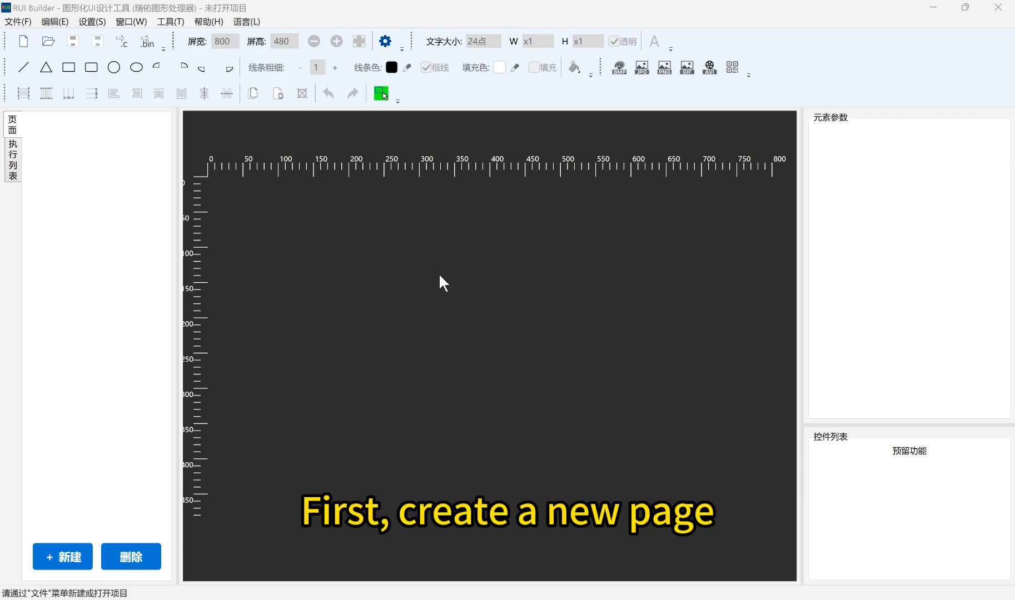
# - Create a new project, add a second blank page and return to page 1
pyautogui.click(25, 48)
pyautogui.click(31, 140)
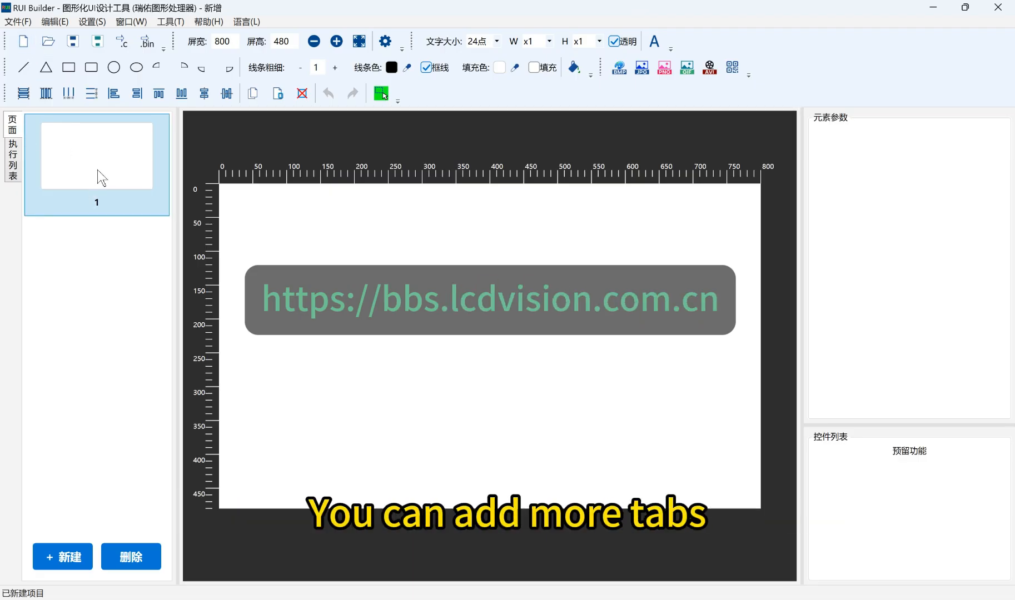
pyautogui.click(62, 563)
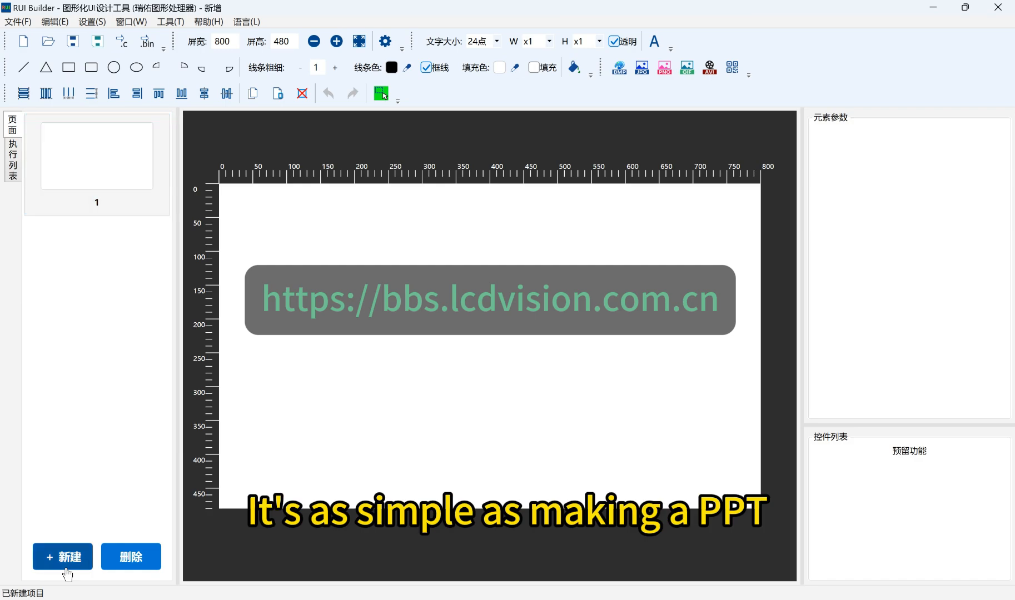
pyautogui.click(127, 184)
pyautogui.click(129, 276)
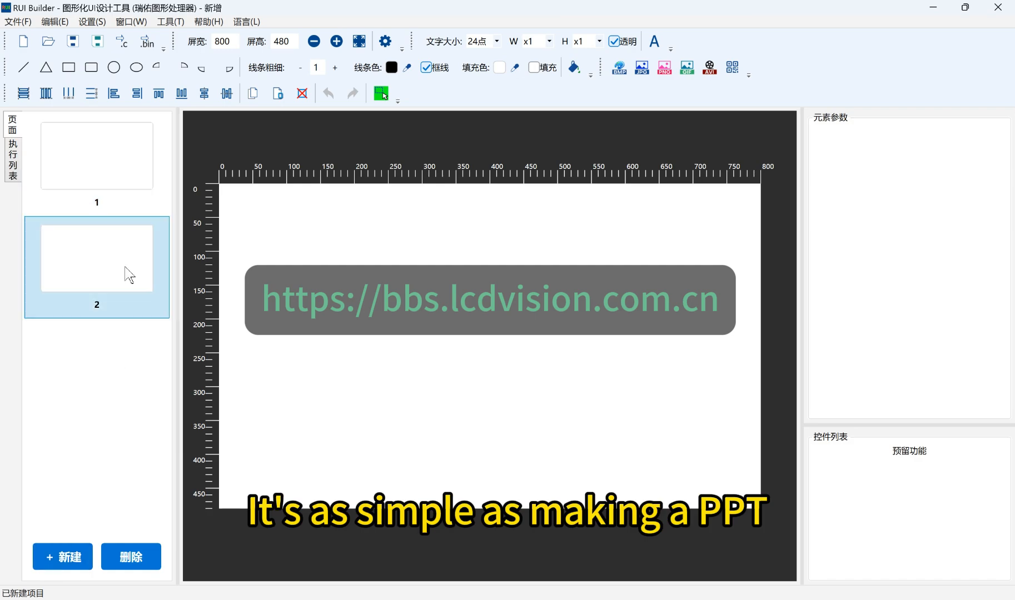
pyautogui.click(128, 190)
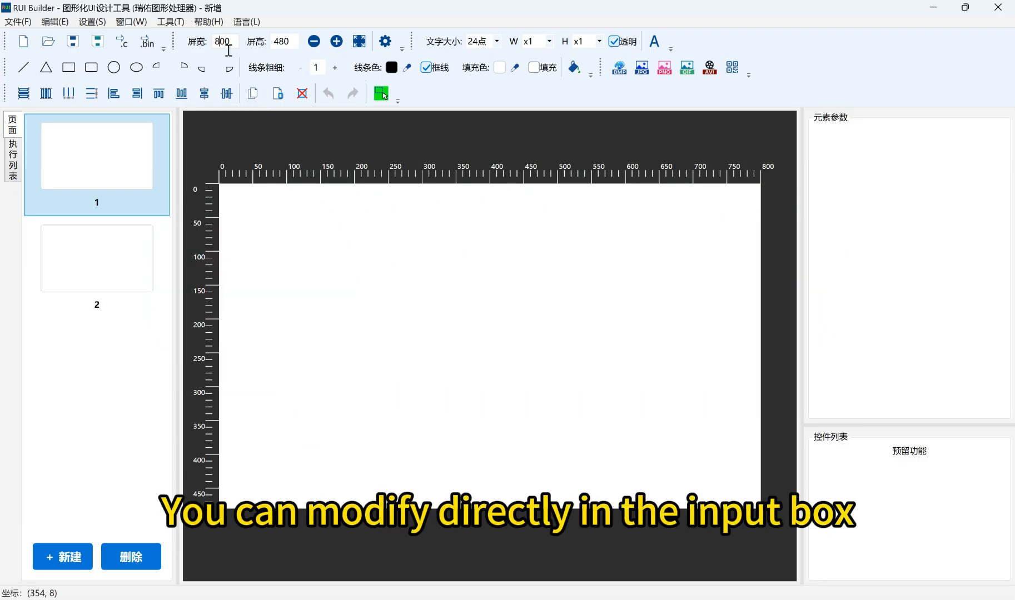
# - Open the parameter settings and review the preset resolution and colour depth options for the screen
pyautogui.click(315, 42)
pyautogui.click(337, 42)
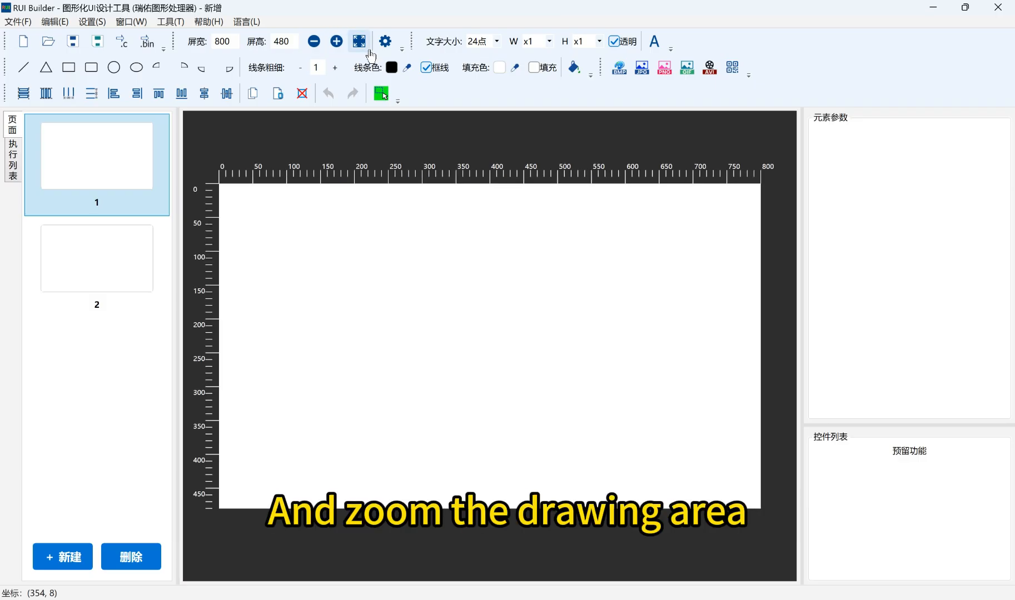
pyautogui.click(385, 42)
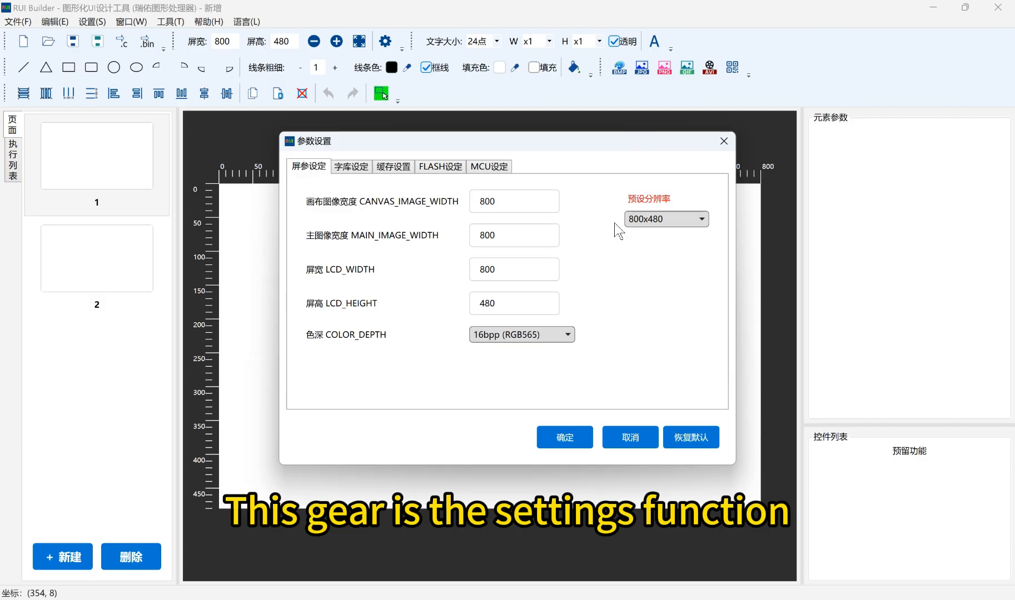
pyautogui.click(681, 219)
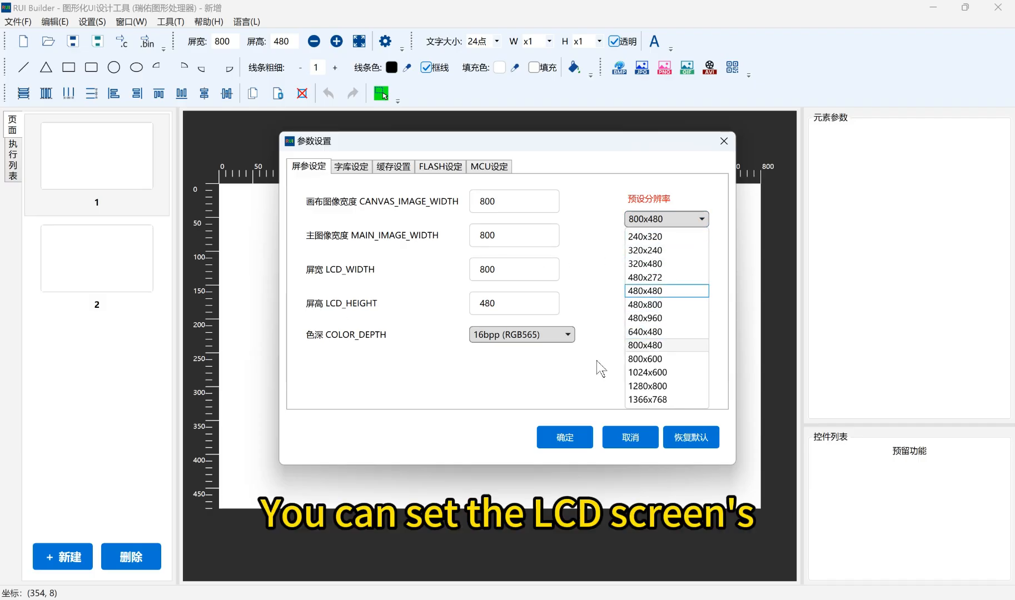
pyautogui.click(582, 382)
pyautogui.click(558, 336)
pyautogui.click(555, 365)
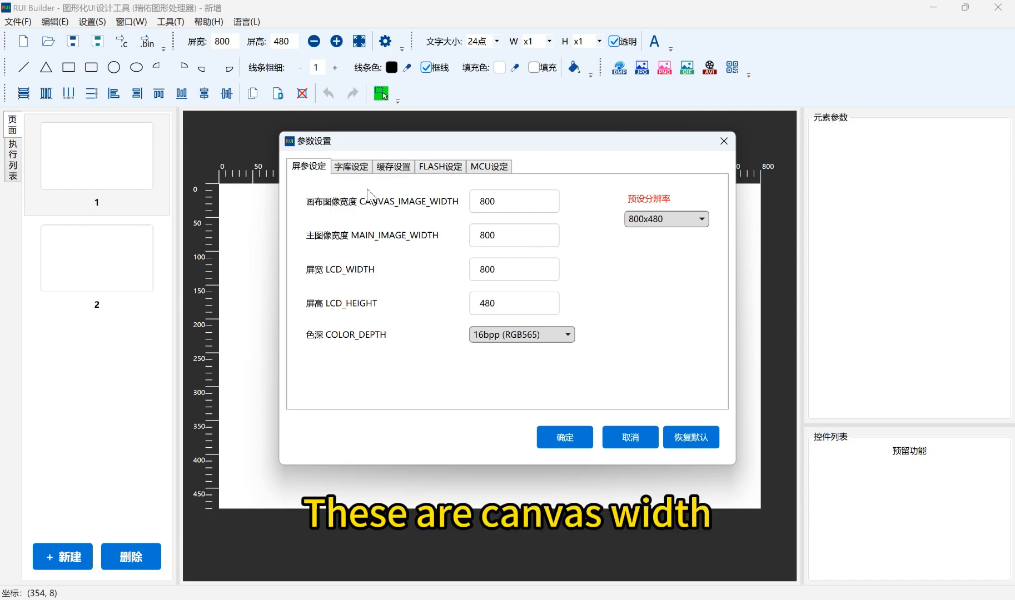
# - Review the font library, buffer, FLASH and MCU pages of the parameter settings
pyautogui.click(351, 166)
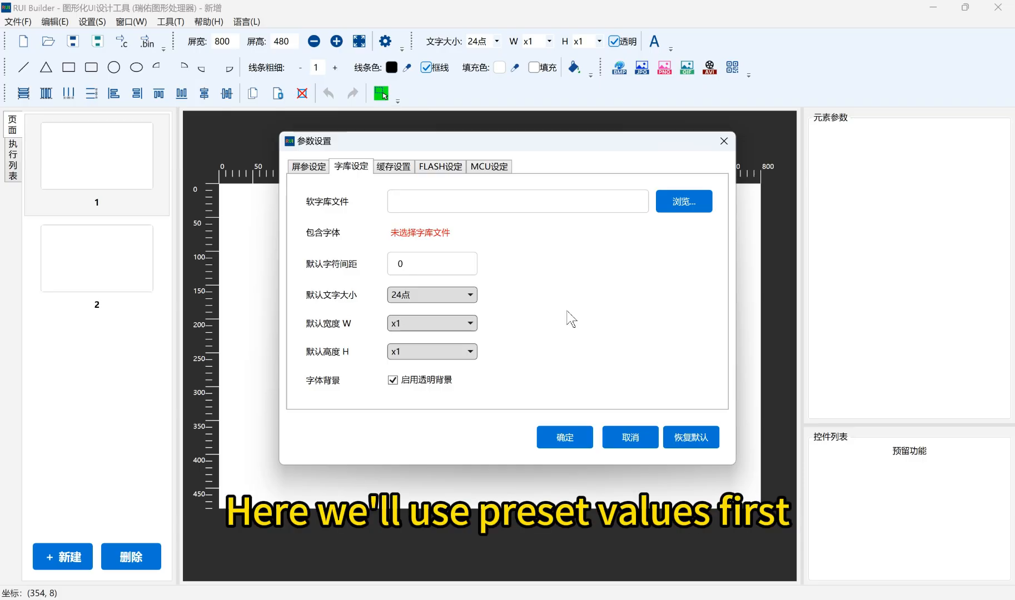
pyautogui.click(394, 168)
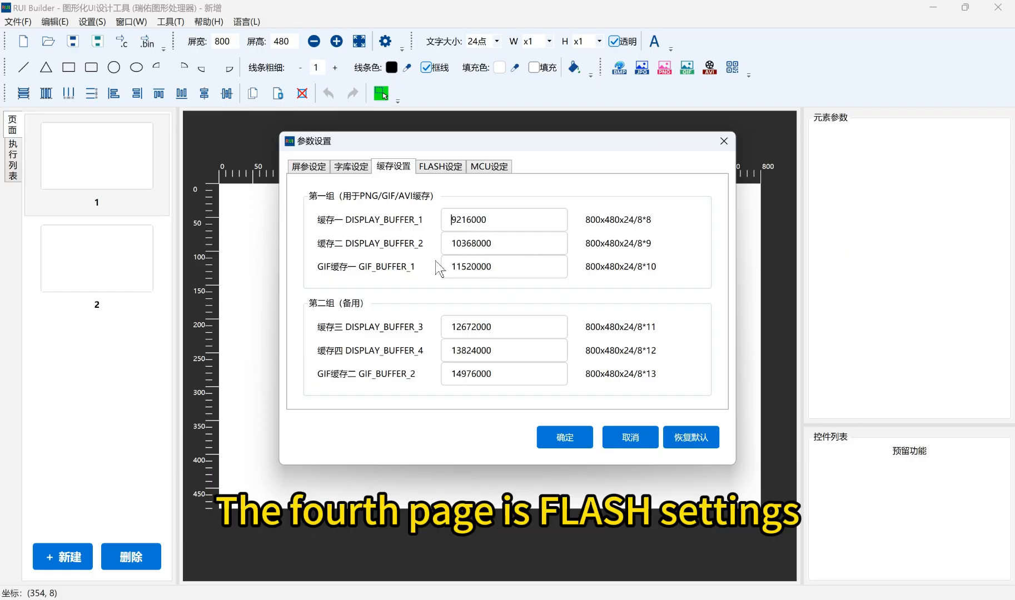
pyautogui.click(440, 167)
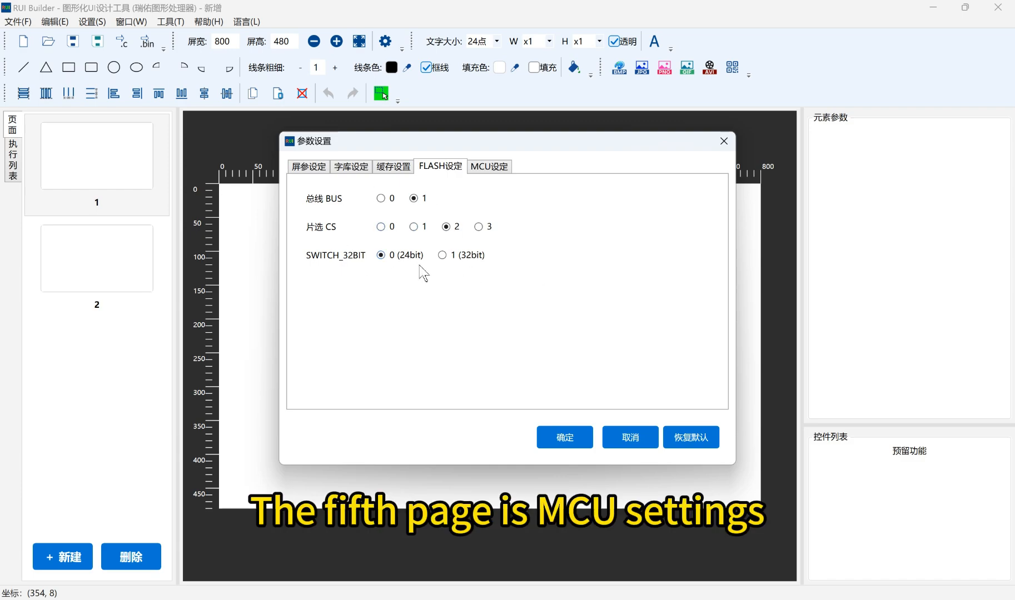
pyautogui.click(496, 168)
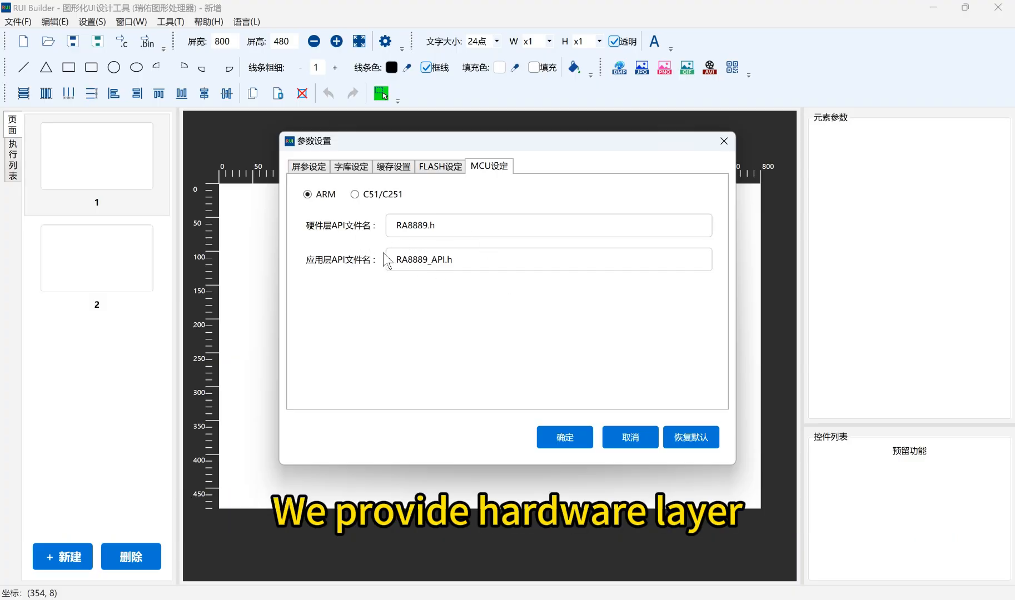
# - Switch the MCU type to C51/C251 and restore the MCU page to its default values
pyautogui.click(367, 200)
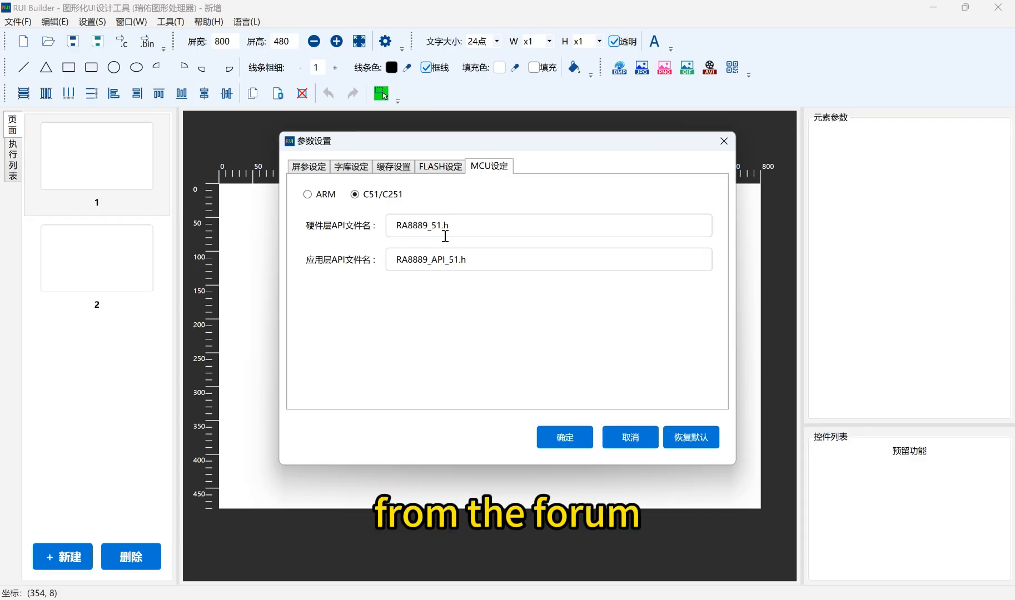
pyautogui.click(407, 226)
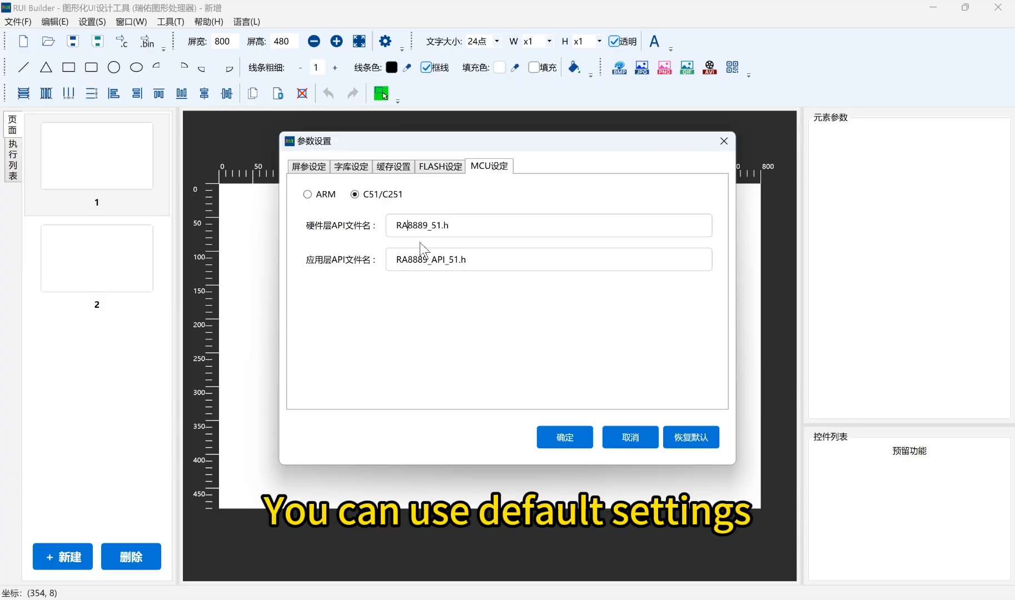
pyautogui.click(703, 437)
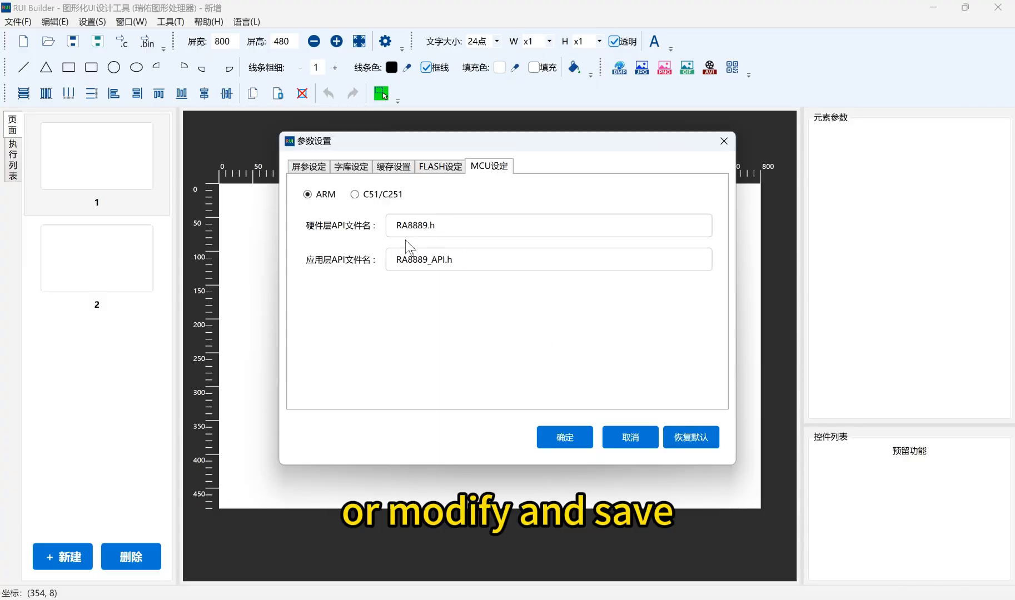
# - Recheck the FLASH and screen settings and accept the parameter settings
pyautogui.click(441, 168)
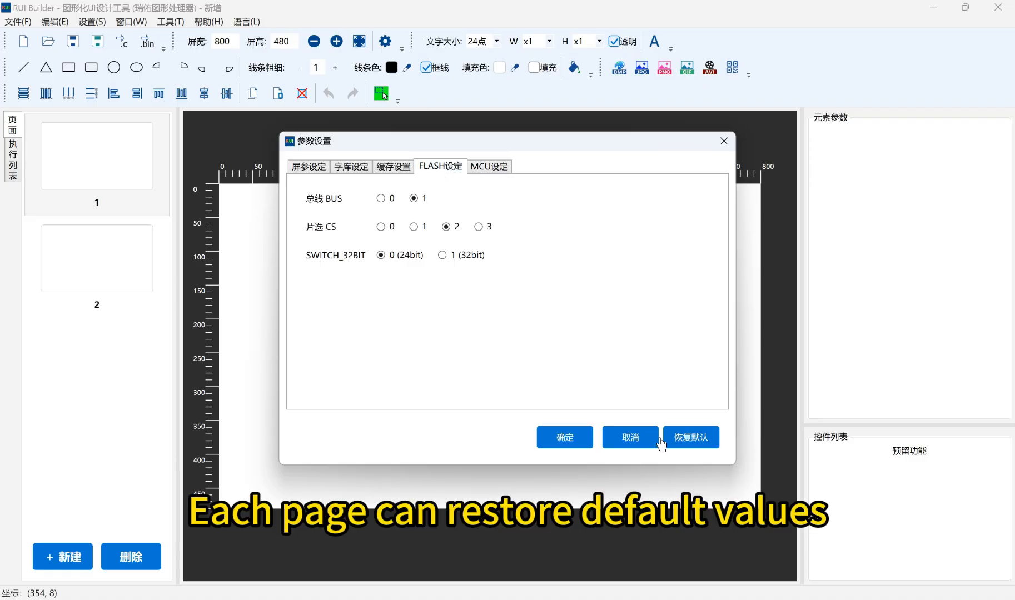
pyautogui.click(315, 172)
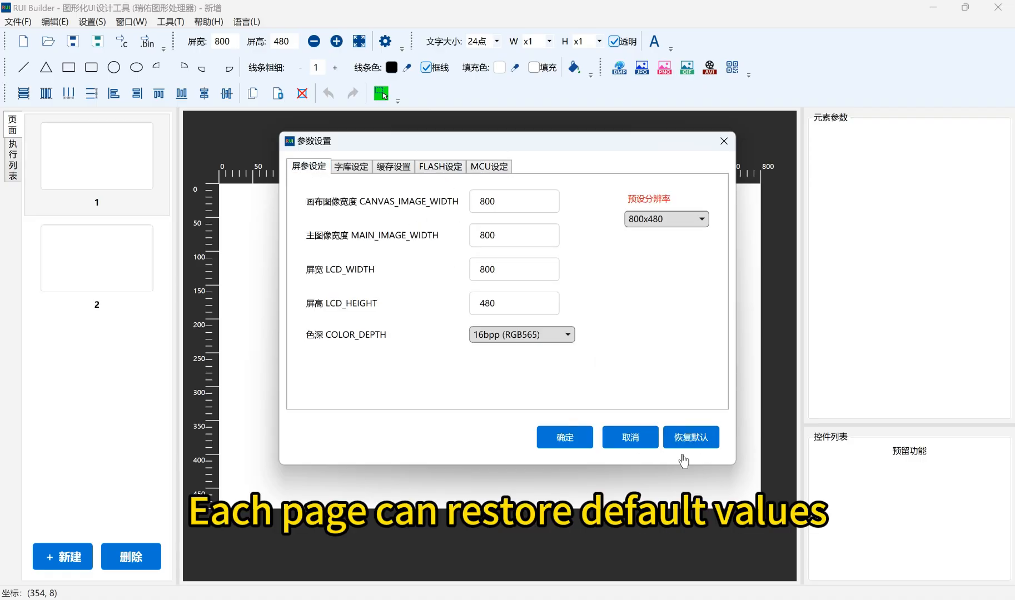
pyautogui.click(575, 444)
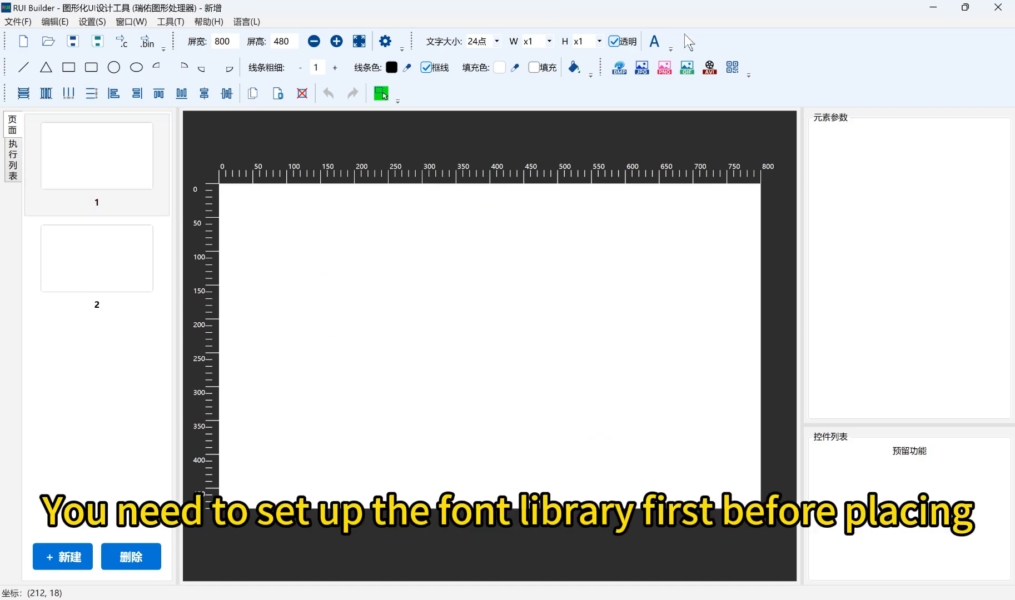
# - Check the font library page of the parameter settings, close the dialog and start the Text tool
pyautogui.click(385, 42)
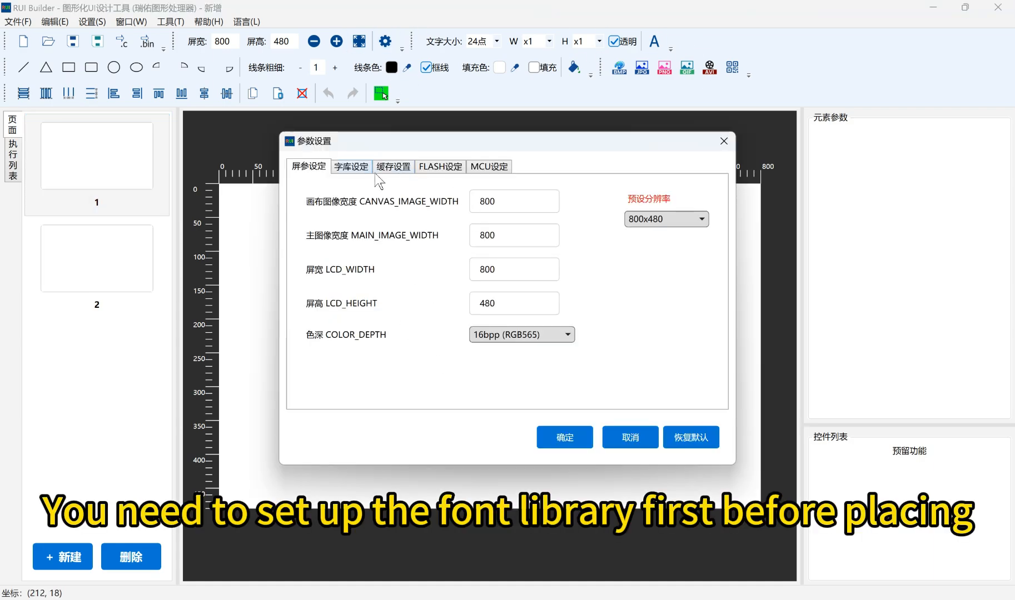
pyautogui.click(351, 166)
pyautogui.click(723, 141)
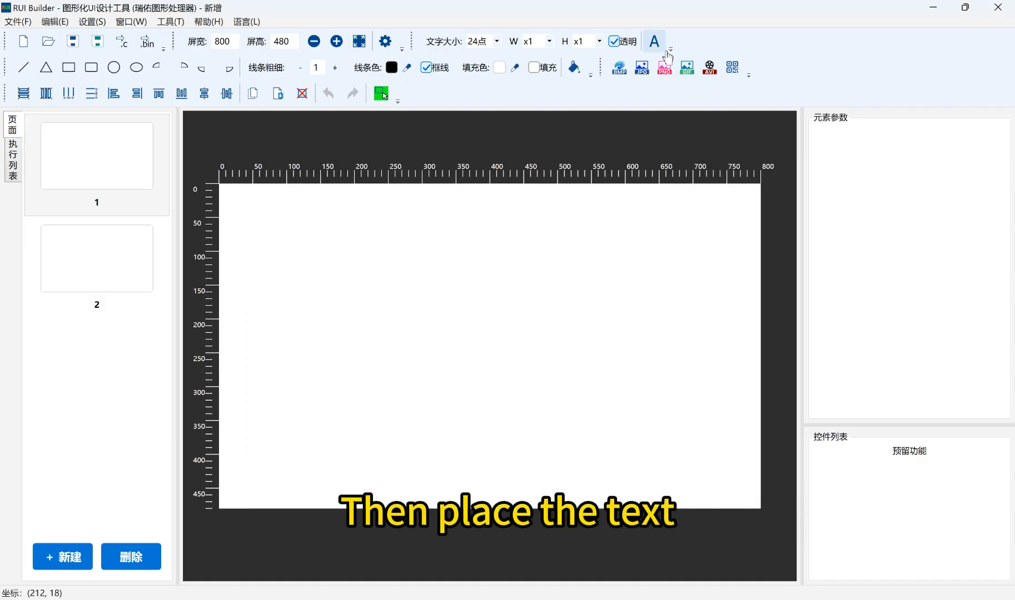
pyautogui.click(666, 53)
pyautogui.write('https://bbs.lcdvision.com.cn')
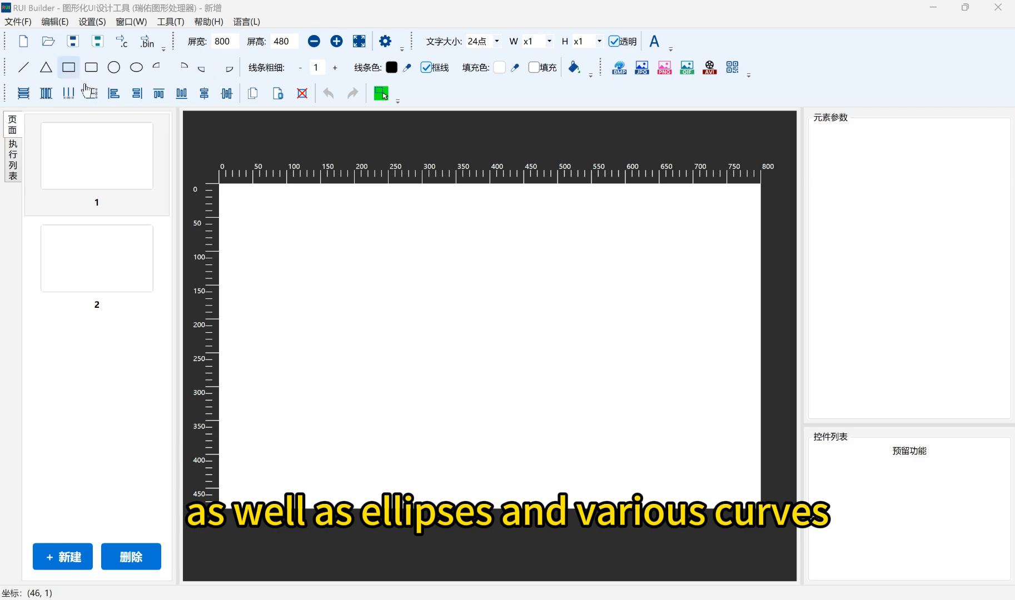
# - Draw a rounded rectangle about 132 wide and 56 high at about X 226, Y 81 on page 1
pyautogui.click(91, 68)
pyautogui.moveTo(372, 249)
pyautogui.mouseDown()
pyautogui.moveTo(436, 294)
pyautogui.moveTo(459, 264)
pyautogui.moveTo(452, 323)
pyautogui.moveTo(476, 318)
pyautogui.moveTo(469, 287)
pyautogui.moveTo(443, 275)
pyautogui.mouseUp()
pyautogui.click(418, 276)
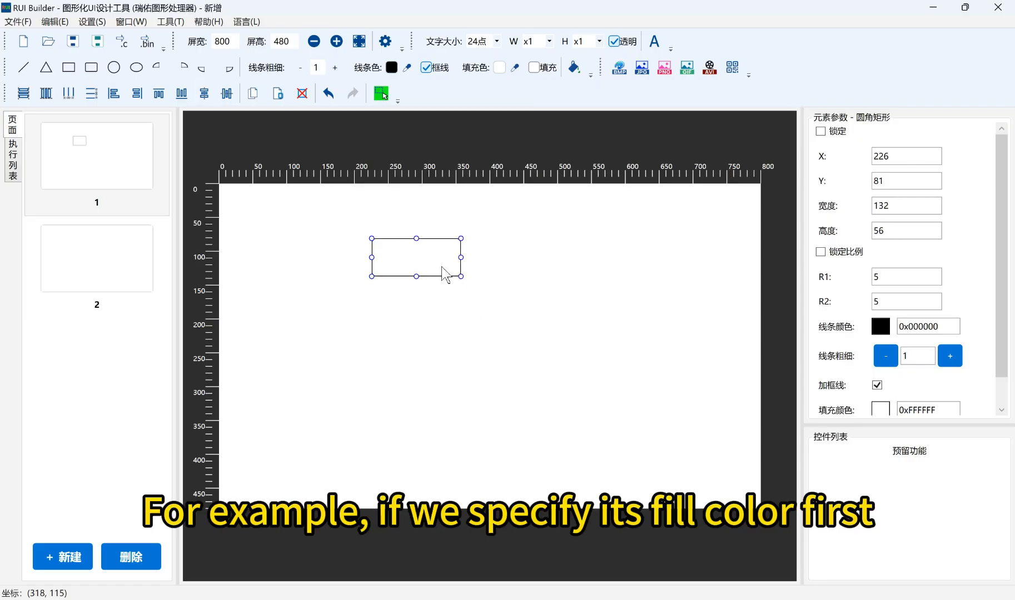
# - Enable fill for the rounded rectangle and set its fill colour to green, 0x00FF00
pyautogui.click(542, 68)
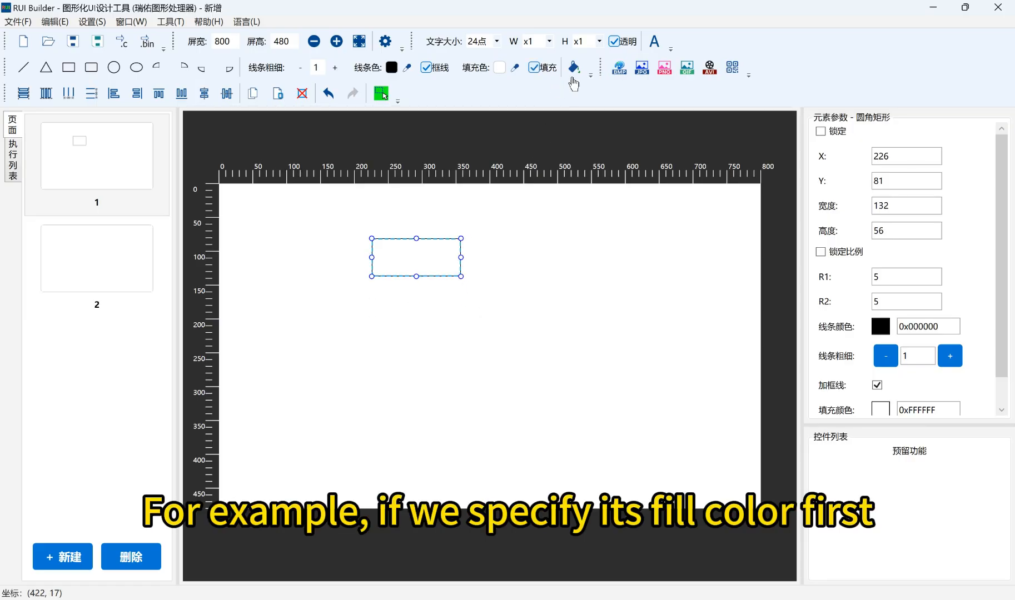
pyautogui.click(515, 67)
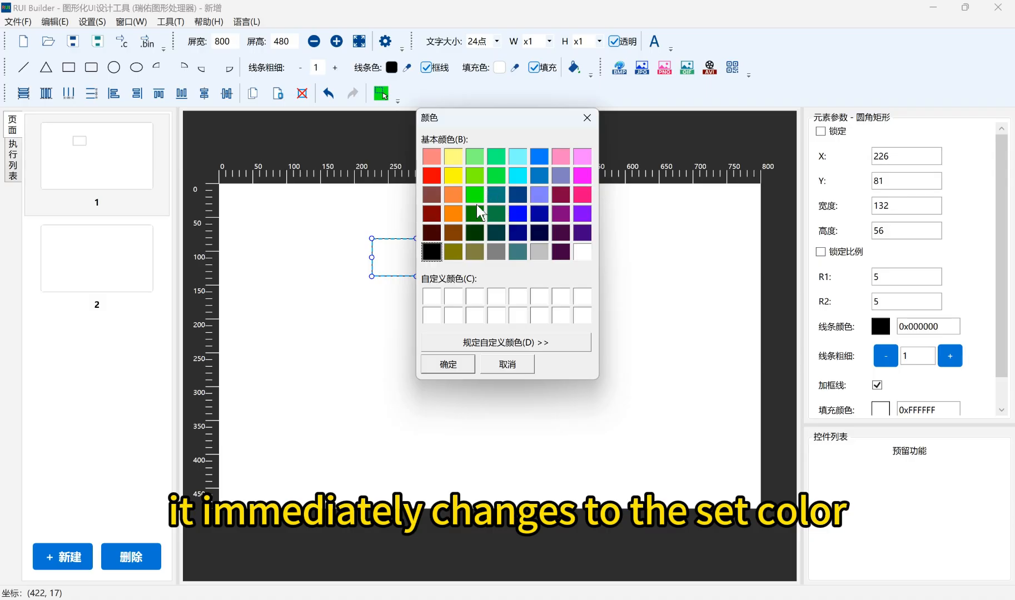
pyautogui.click(465, 359)
pyautogui.click(500, 271)
pyautogui.click(427, 261)
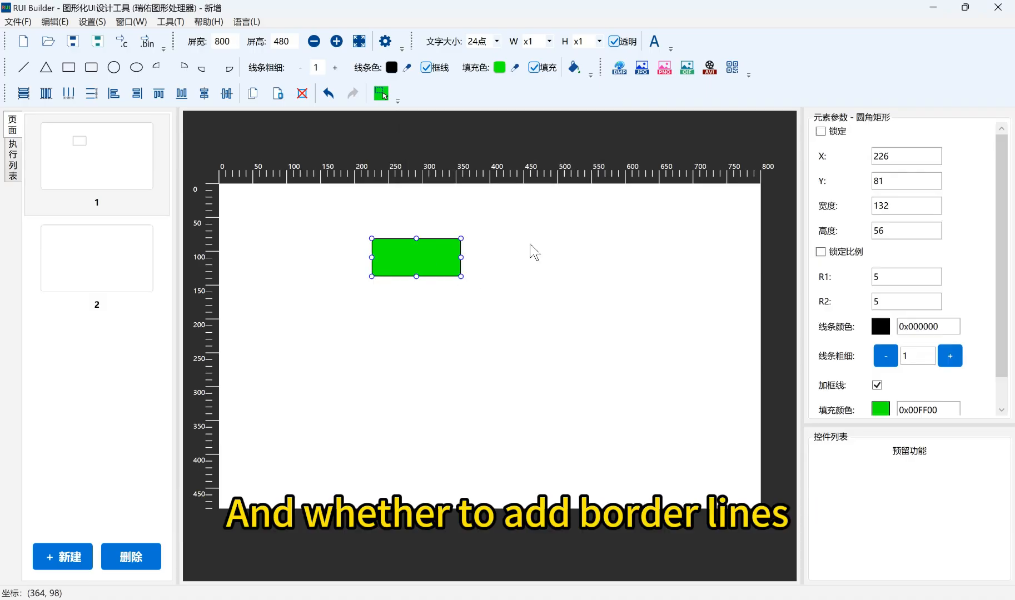
# - Turn the green rectangle's border line off and back on
pyautogui.click(425, 68)
pyautogui.click(516, 188)
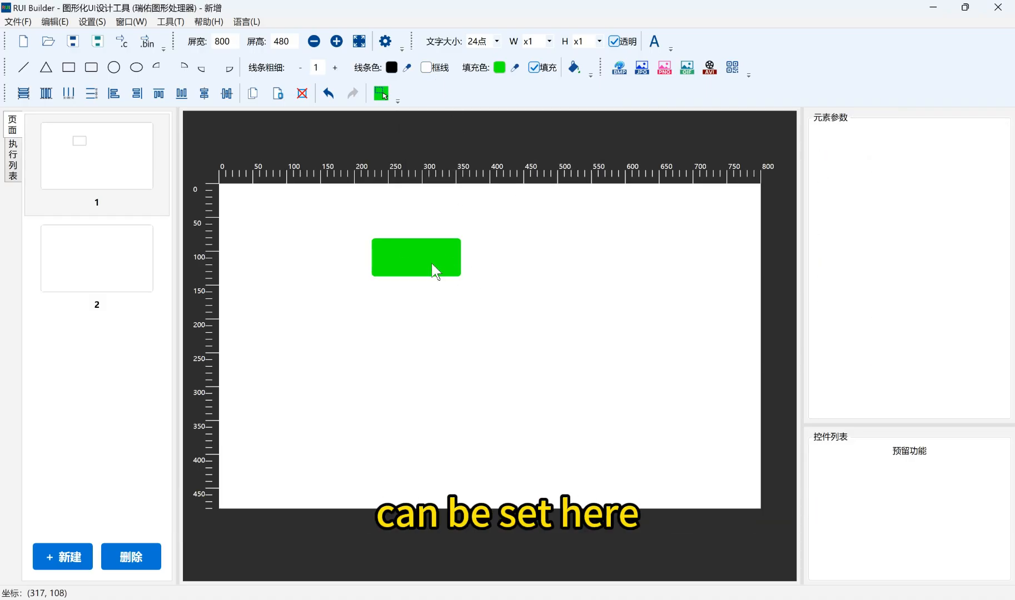
pyautogui.click(431, 264)
pyautogui.click(425, 68)
pyautogui.click(536, 290)
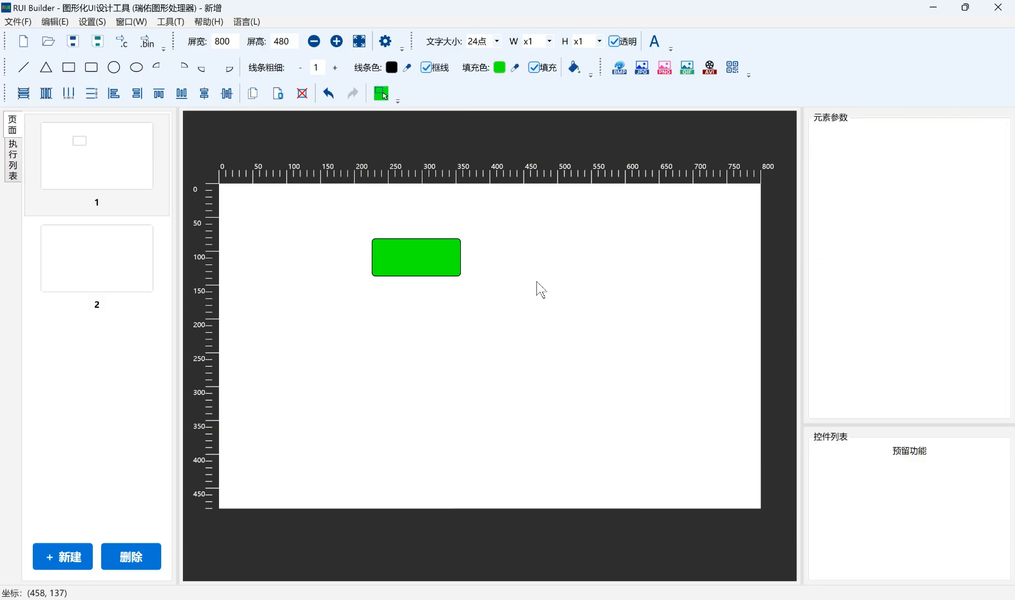
# - Duplicate the green rectangle four times and move one copy near the page's upper edge and one near its lower edge
pyautogui.click(435, 253)
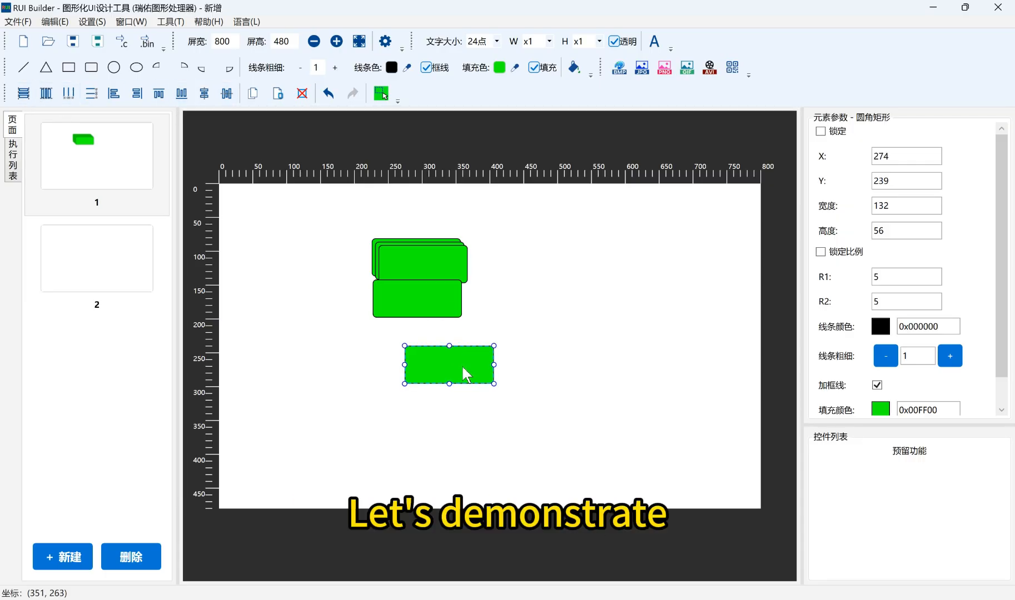
pyautogui.moveTo(461, 367); pyautogui.dragTo(427, 457)
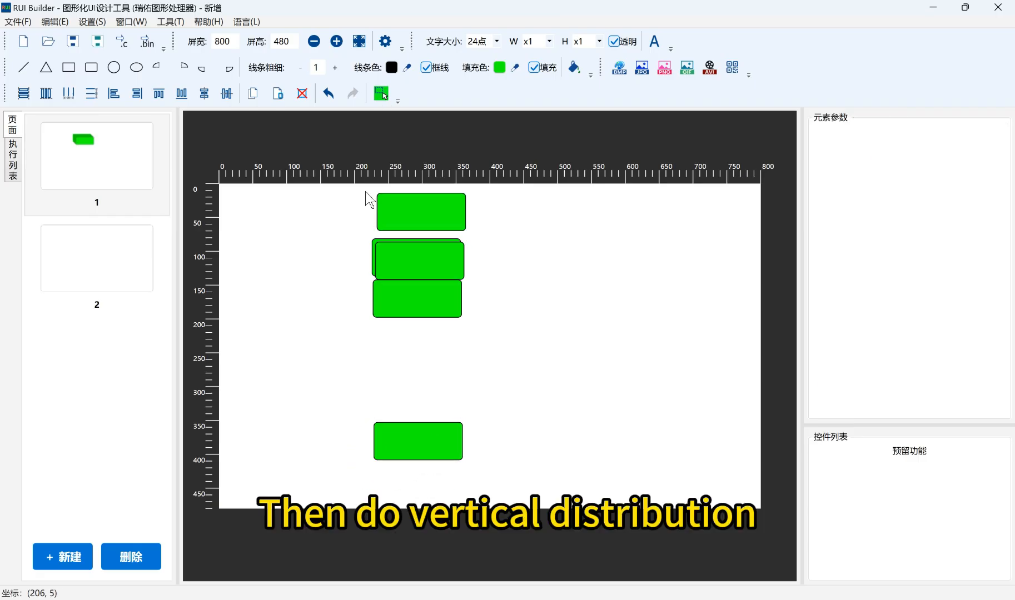
# - Distribute all five green rectangles vertically with equal spacing
pyautogui.moveTo(359, 188); pyautogui.dragTo(540, 479)
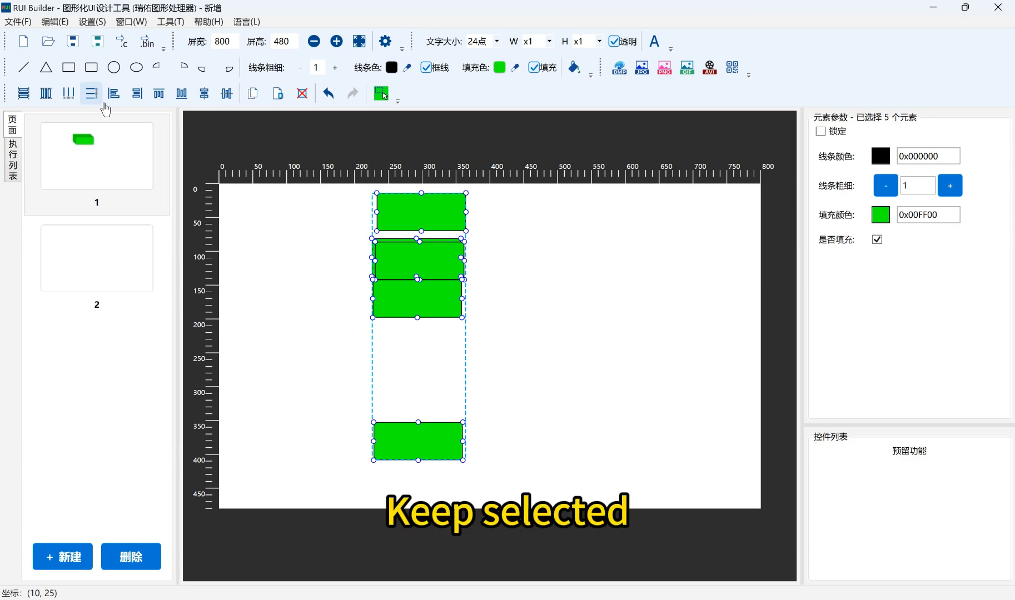
pyautogui.click(92, 93)
pyautogui.click(516, 294)
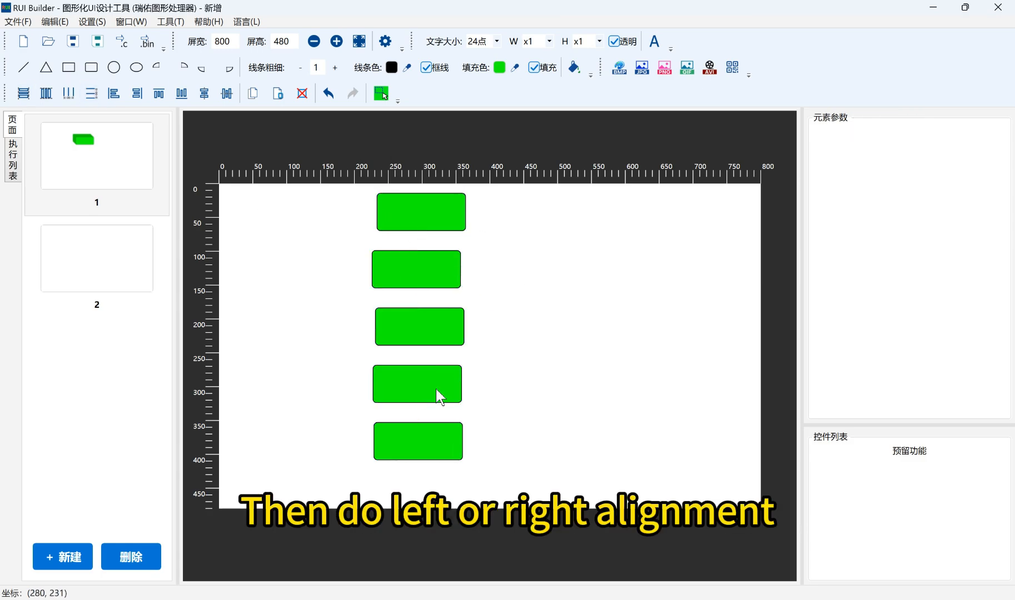
# - Align all five green rectangles to their left edges
pyautogui.moveTo(482, 477); pyautogui.dragTo(360, 194)
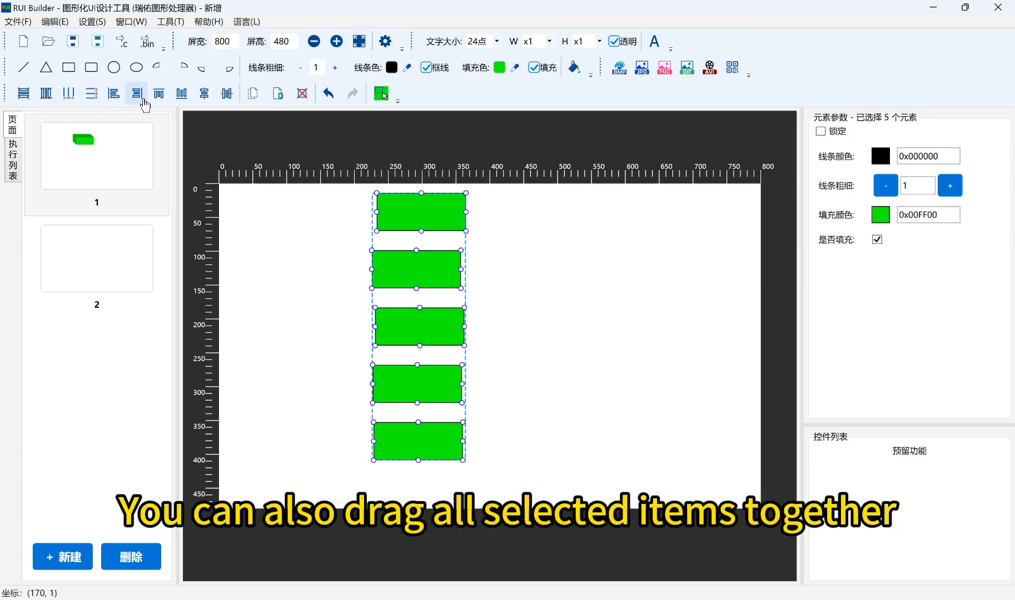
pyautogui.click(114, 95)
pyautogui.click(578, 358)
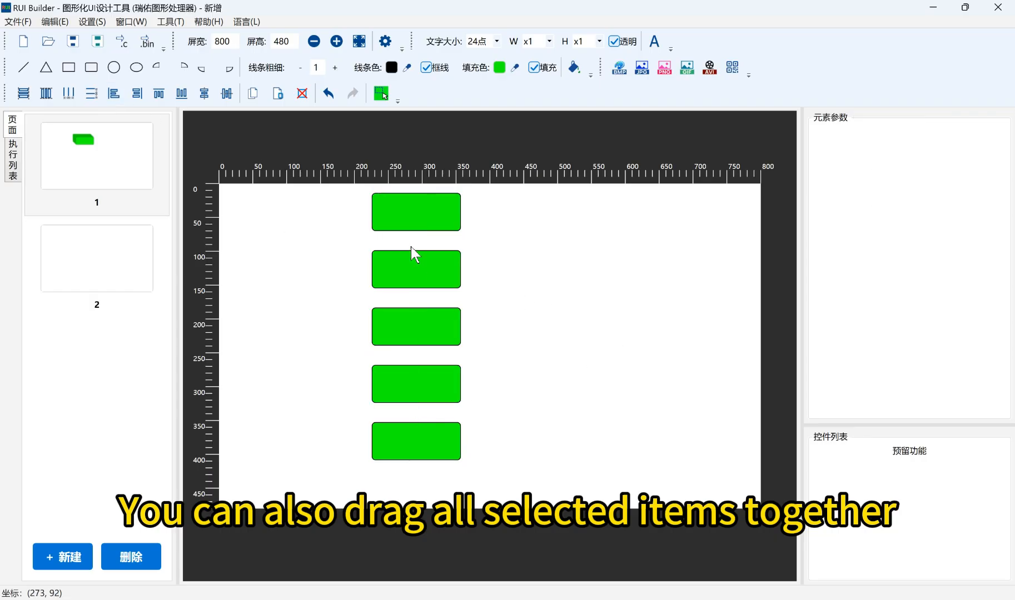
# - Move the whole column of five green rectangles together to the centre of the page
pyautogui.hotkey('ctrl', 'a')
pyautogui.moveTo(411, 282); pyautogui.dragTo(512, 298)
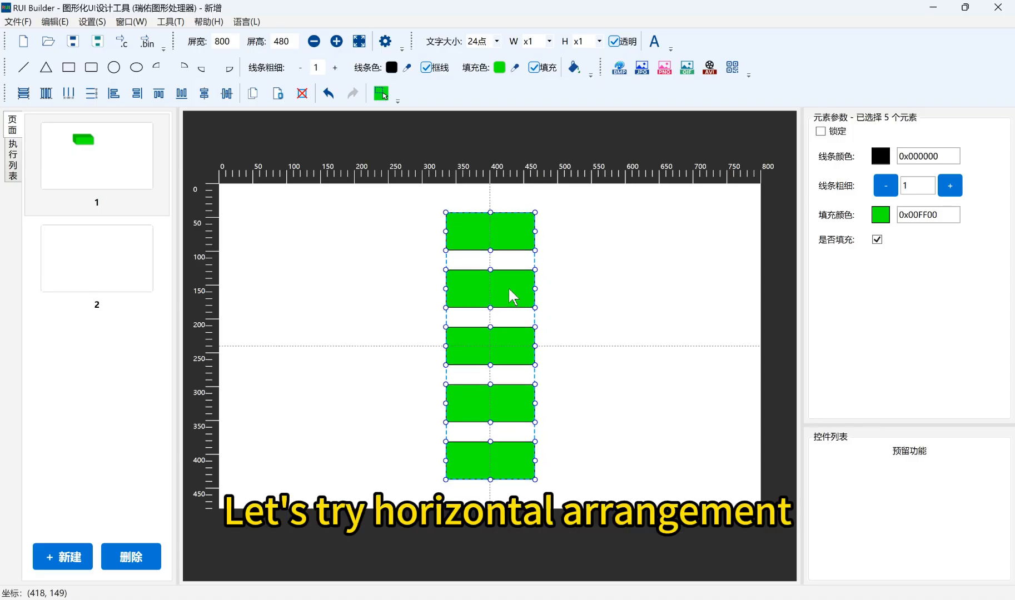
pyautogui.click(598, 321)
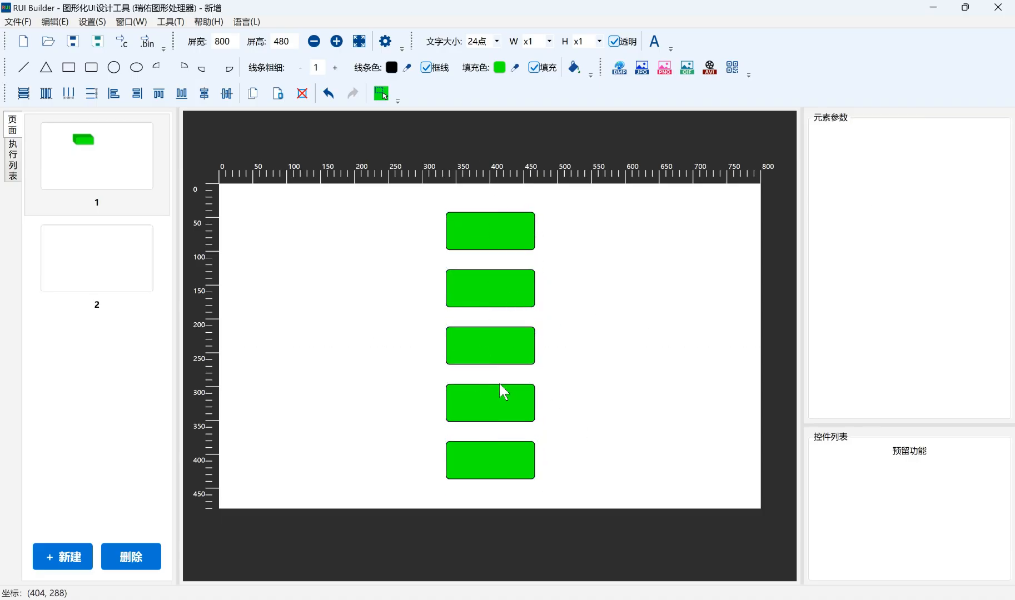
# - Move two green rectangles to the page's lower-left and lower-right areas and shrink the lower-left one
pyautogui.moveTo(498, 233); pyautogui.dragTo(293, 462)
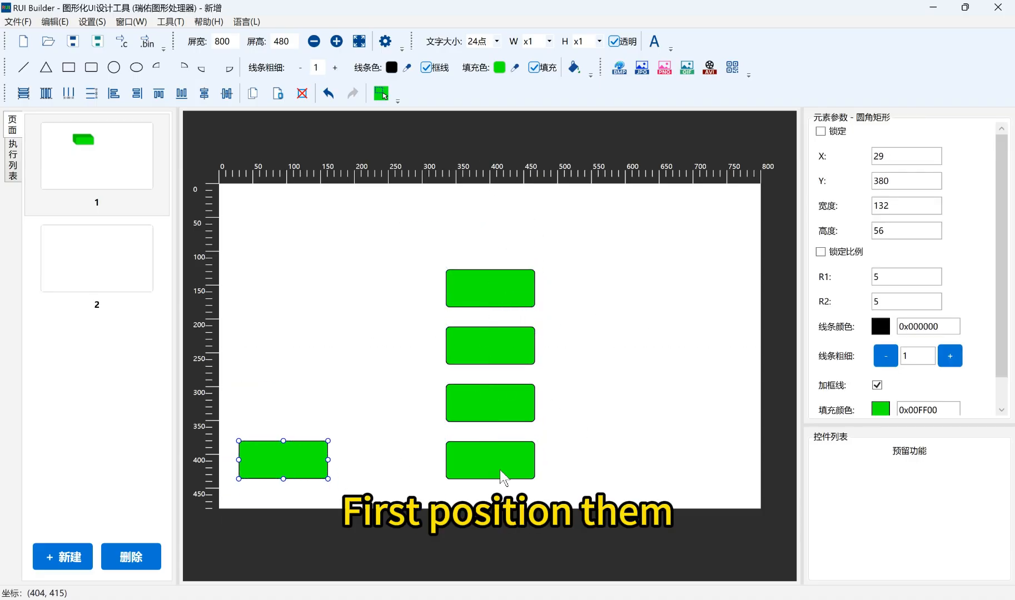
pyautogui.moveTo(499, 469); pyautogui.dragTo(720, 466)
pyautogui.click(330, 473)
pyautogui.click(327, 475)
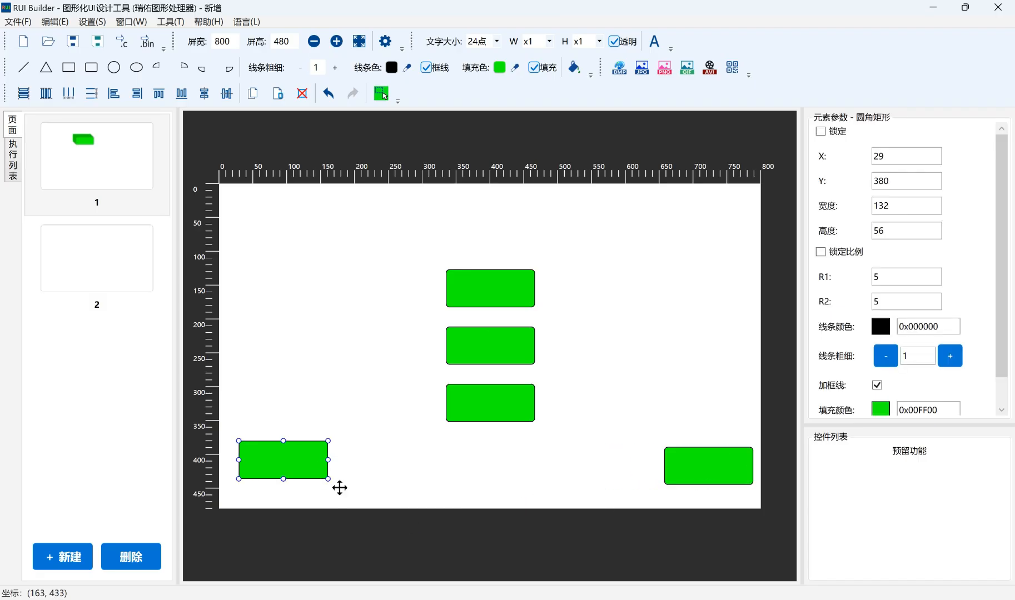
pyautogui.moveTo(328, 479); pyautogui.dragTo(320, 465)
# - Arrange all five green rectangles in a bottom-aligned row with equal horizontal spacing
pyautogui.moveTo(234, 243); pyautogui.dragTo(754, 507)
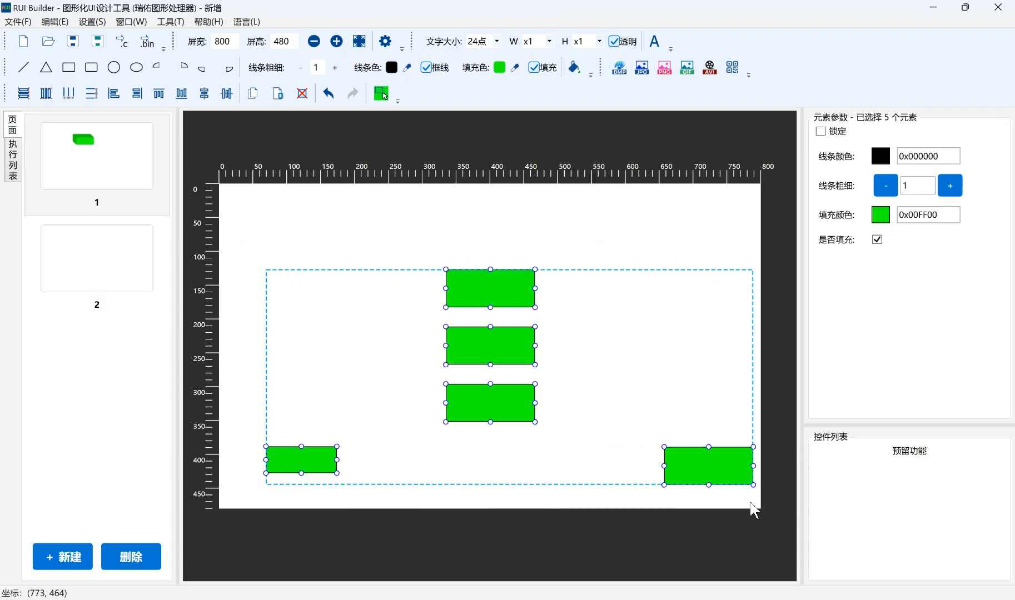
pyautogui.click(48, 100)
pyautogui.click(76, 101)
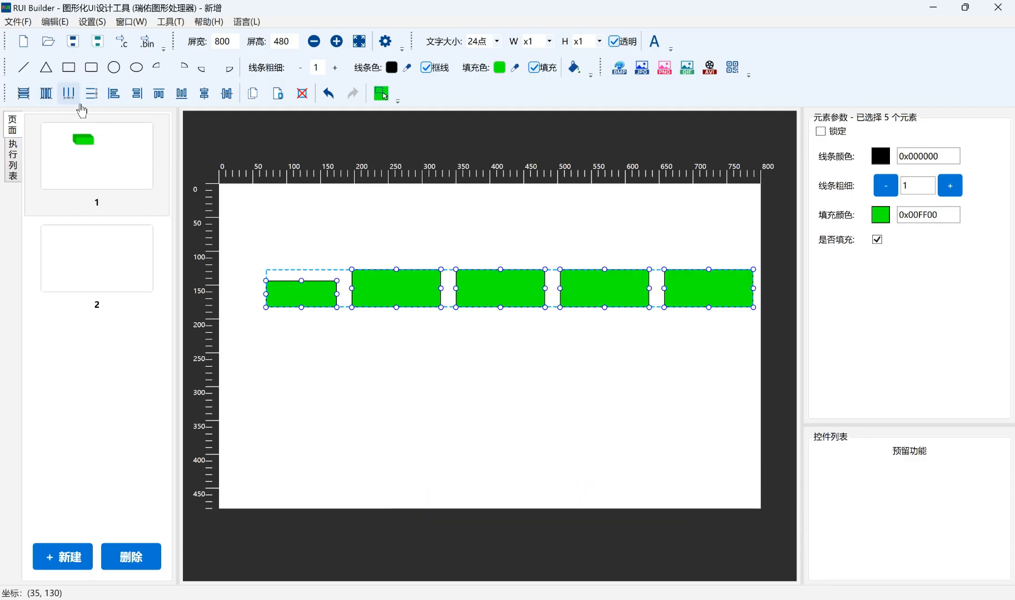
# - Make all five green rectangles the same height and width
pyautogui.click(26, 99)
pyautogui.click(49, 99)
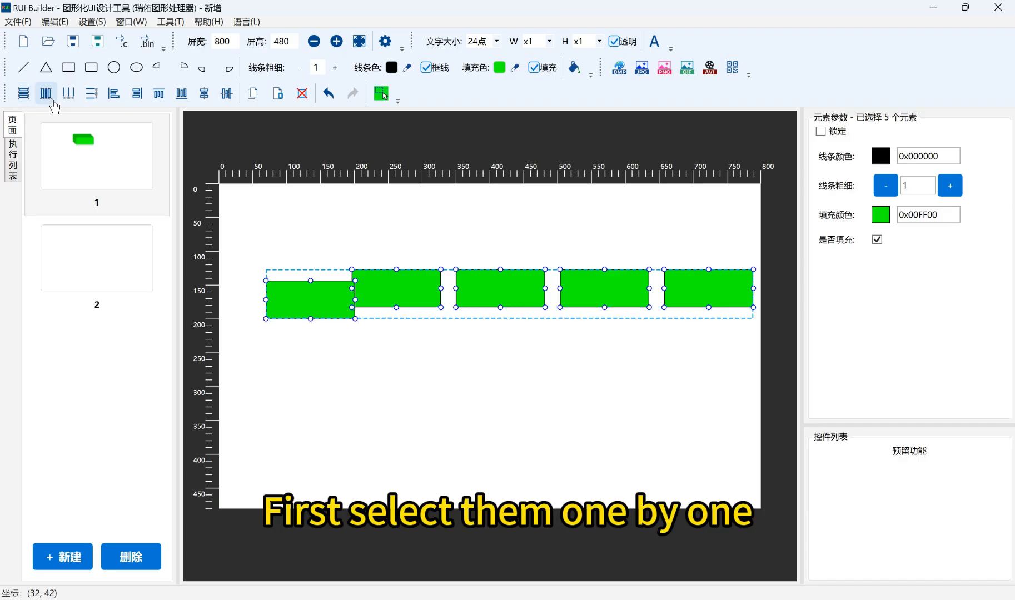
# - Resize the leftmost rectangle to 110 by 30 and match the other four rectangles' width and height to it
pyautogui.click(358, 359)
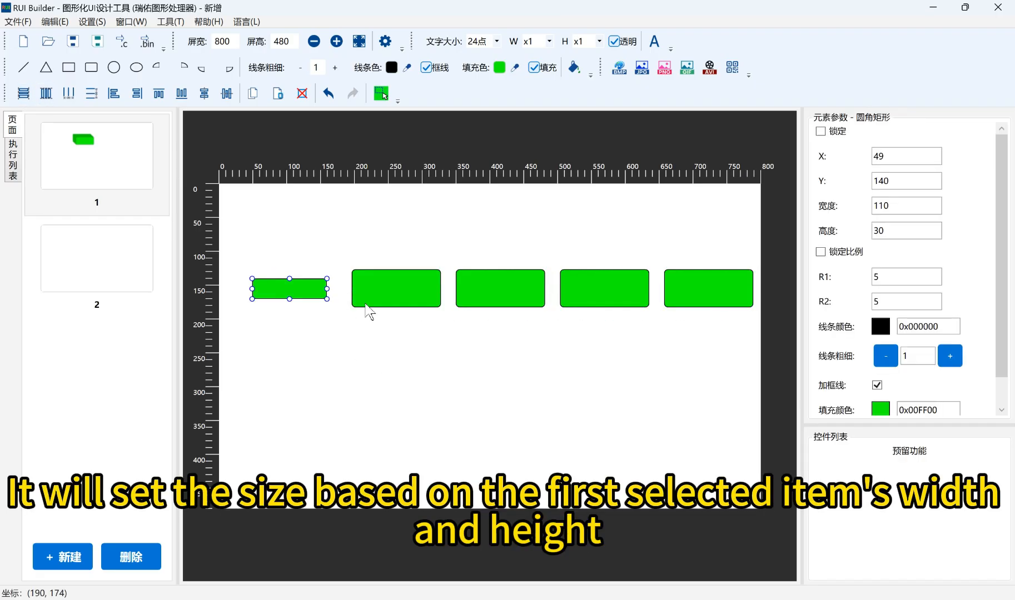
pyautogui.keyDown('ctrl'); pyautogui.click(382, 301); pyautogui.keyUp('ctrl')
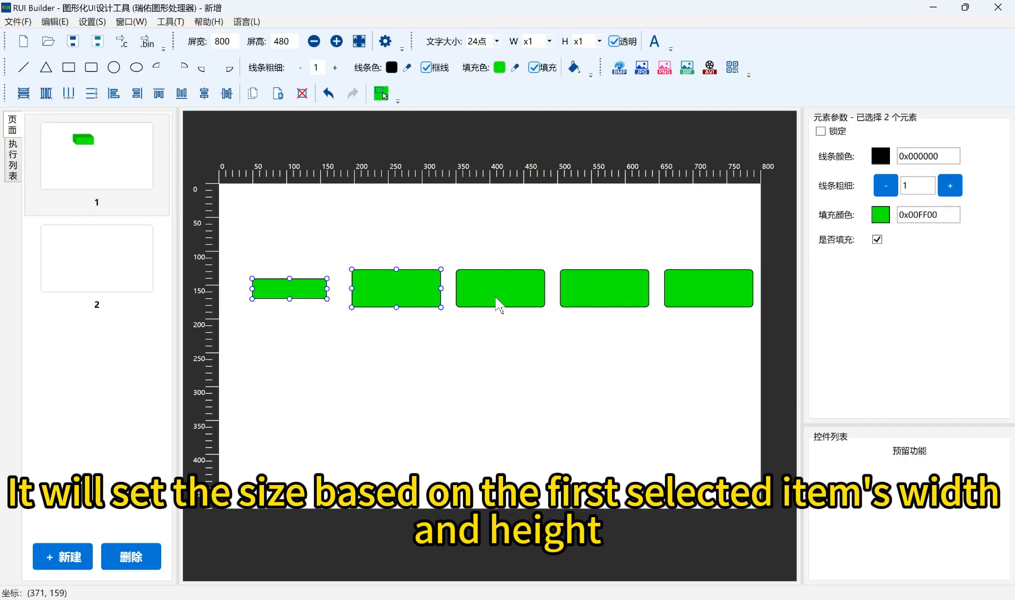
pyautogui.keyDown('ctrl'); pyautogui.click(501, 297); pyautogui.keyUp('ctrl')
pyautogui.keyDown('ctrl'); pyautogui.click(630, 300); pyautogui.keyUp('ctrl')
pyautogui.keyDown('ctrl'); pyautogui.click(686, 298); pyautogui.keyUp('ctrl')
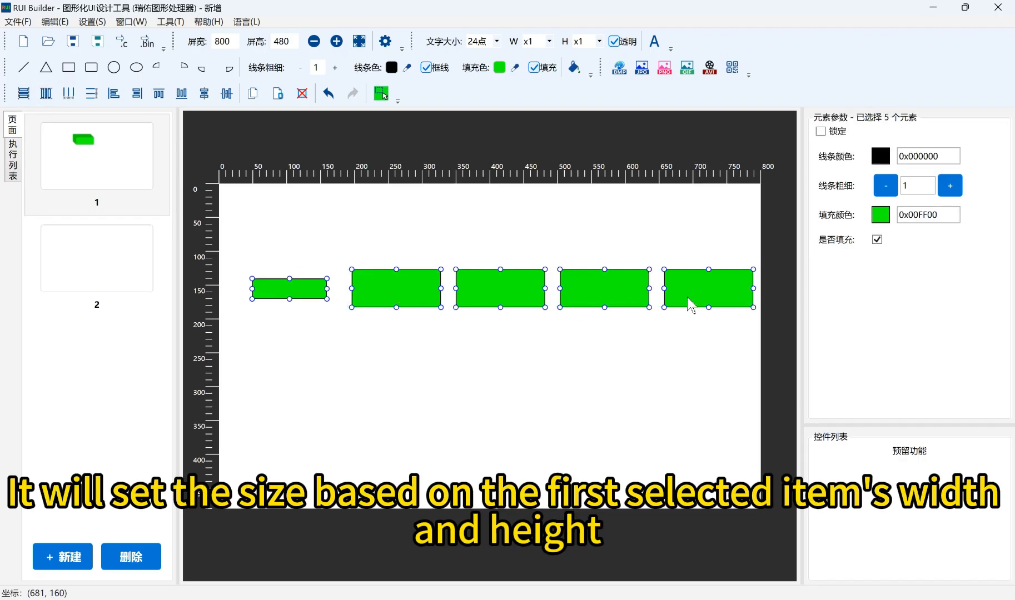
pyautogui.click(46, 100)
pyautogui.click(30, 101)
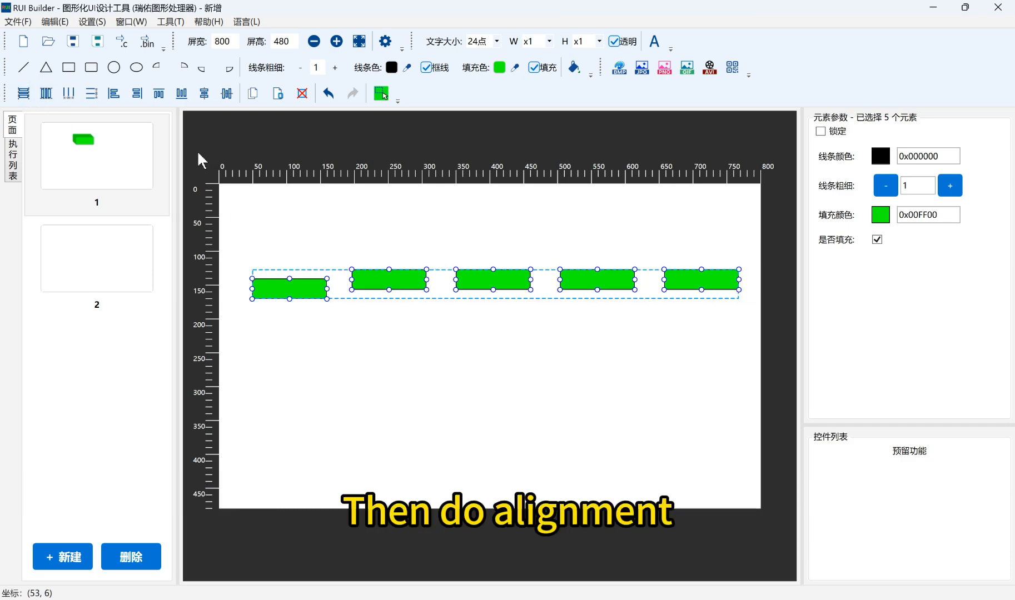
# - Align the five rectangles to their bottom edges and move the row near the page's lower edge
pyautogui.click(185, 101)
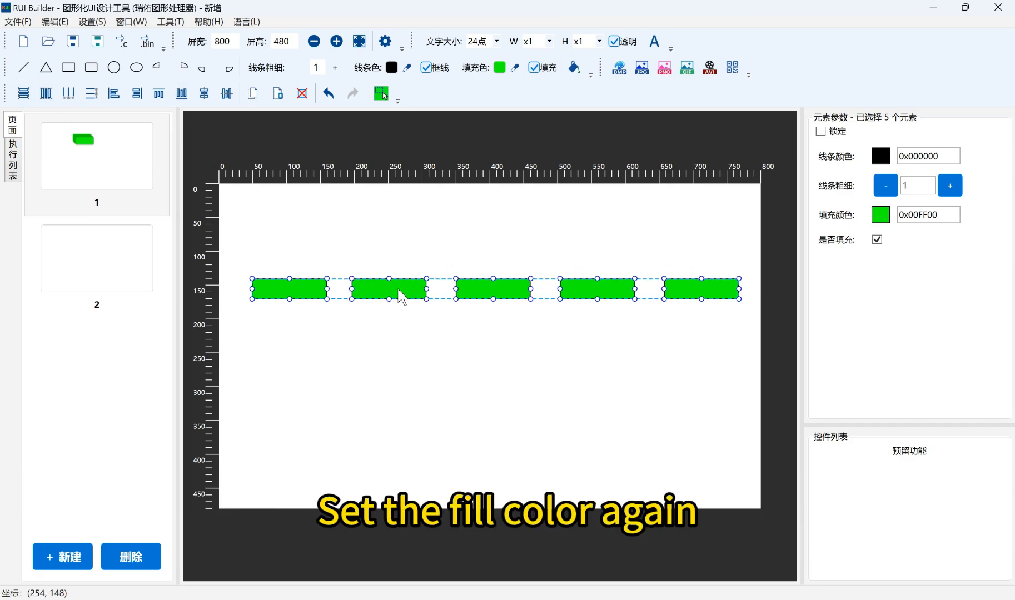
pyautogui.moveTo(404, 296); pyautogui.dragTo(408, 445)
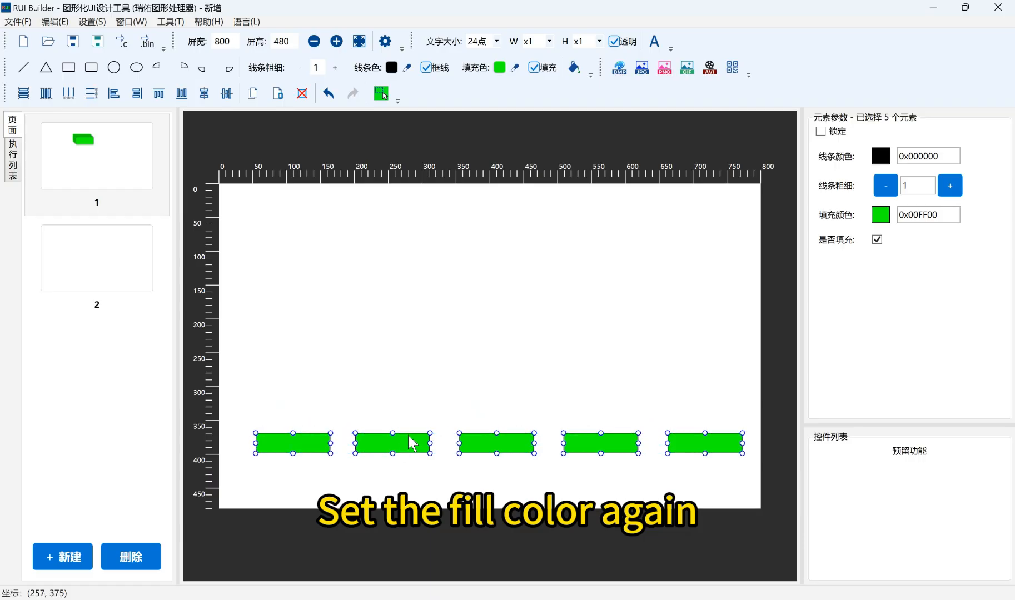
# - Change the fill colour of all five rectangles to blue 0x0080FF
pyautogui.click(888, 219)
pyautogui.click(538, 156)
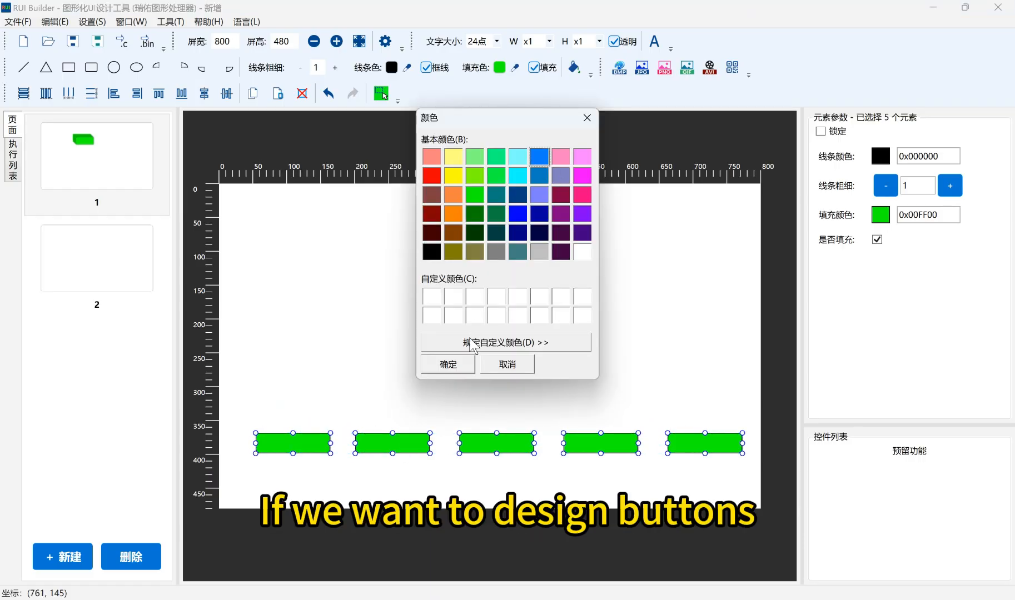
pyautogui.click(461, 369)
pyautogui.click(368, 460)
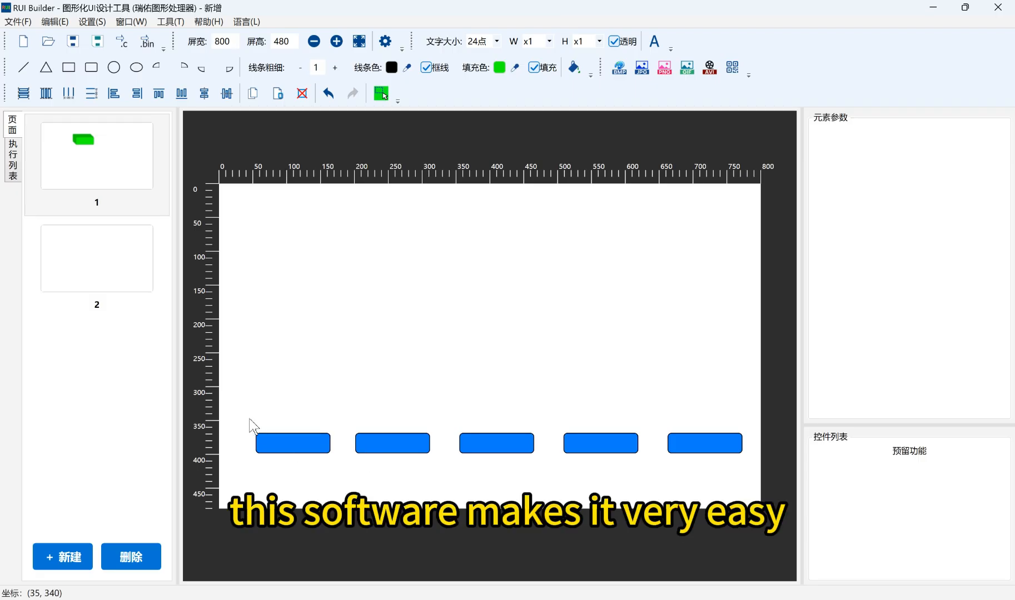
pyautogui.moveTo(243, 415); pyautogui.dragTo(278, 365)
pyautogui.click(714, 479)
pyautogui.moveTo(392, 434)
pyautogui.mouseDown()
pyautogui.moveTo(388, 444)
pyautogui.moveTo(388, 429)
pyautogui.mouseUp()
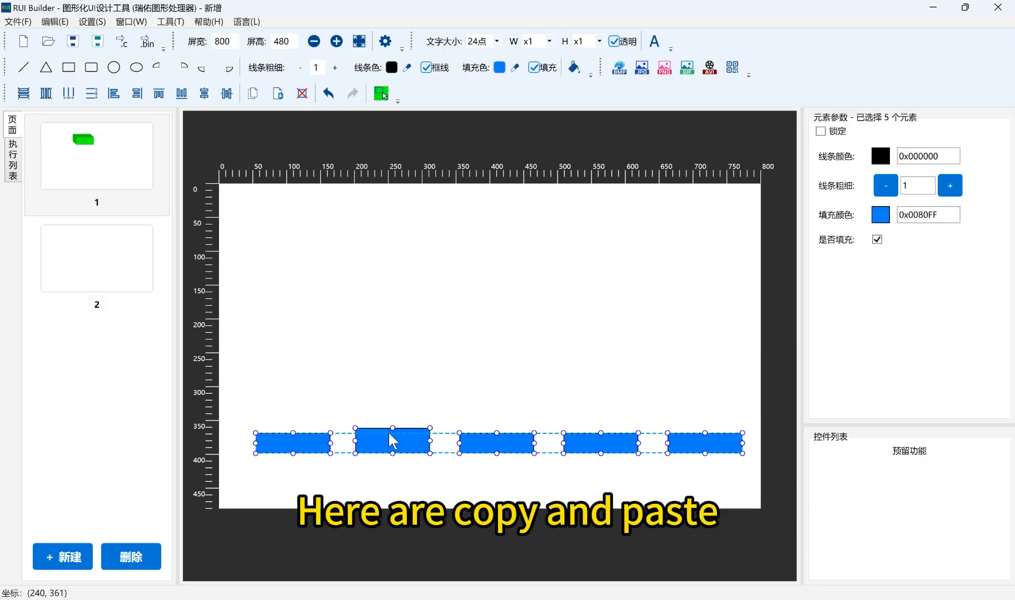
pyautogui.hotkey('ctrl', 'z')
pyautogui.click(468, 466)
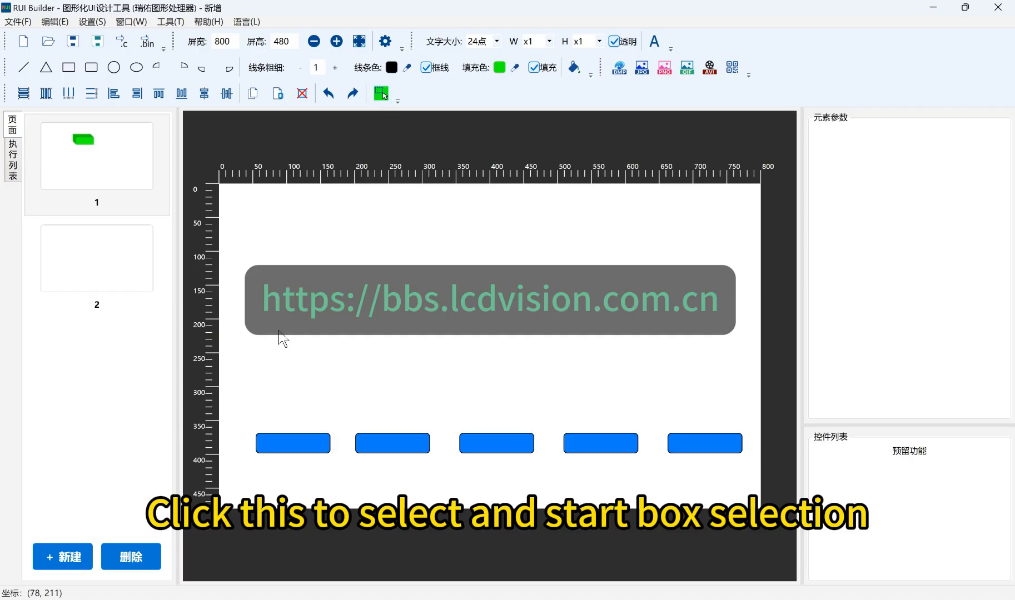
pyautogui.moveTo(272, 329); pyautogui.dragTo(257, 364)
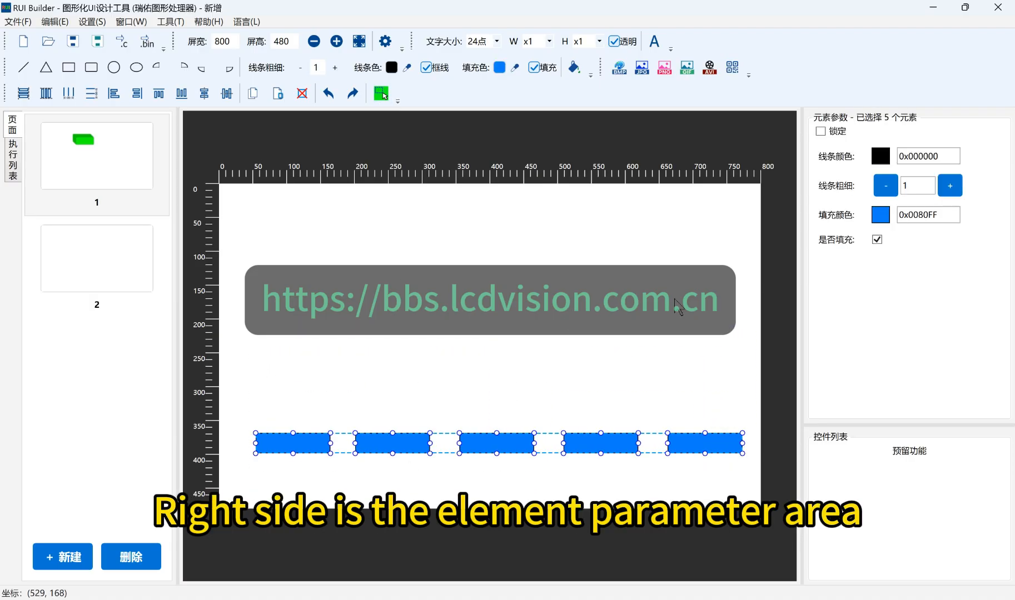
pyautogui.click(648, 235)
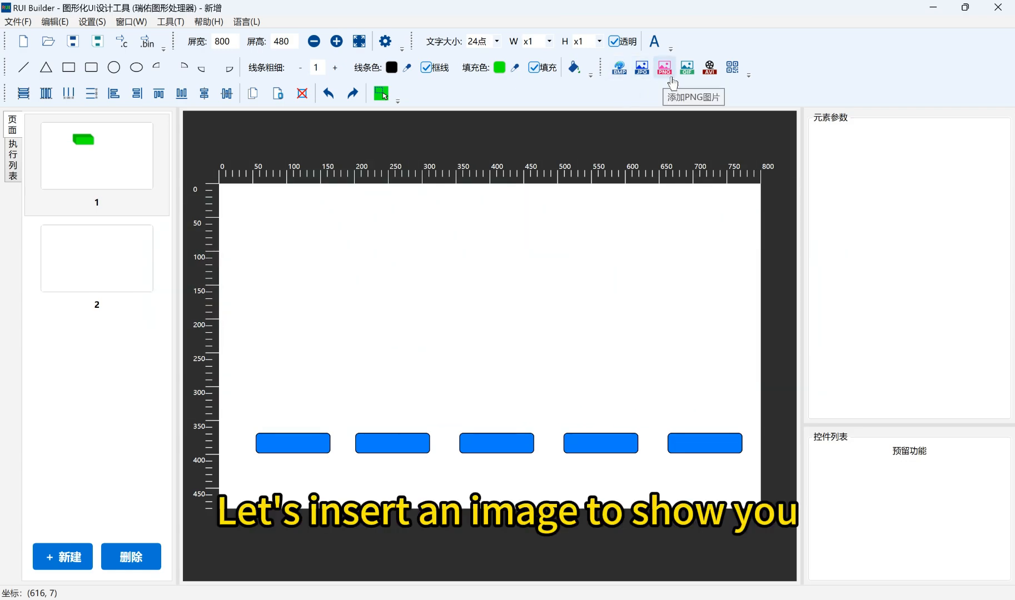
# - Insert the PNG image logo_bbs.png from the example project's image folder
pyautogui.click(670, 79)
pyautogui.doubleClick(167, 120)
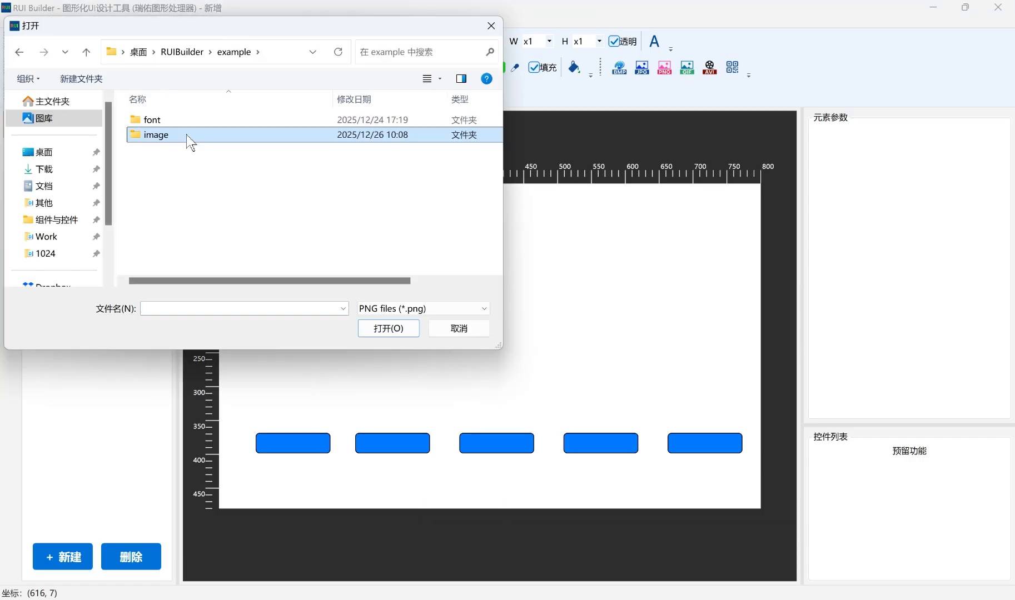
pyautogui.doubleClick(167, 134)
pyautogui.click(165, 155)
pyautogui.click(388, 327)
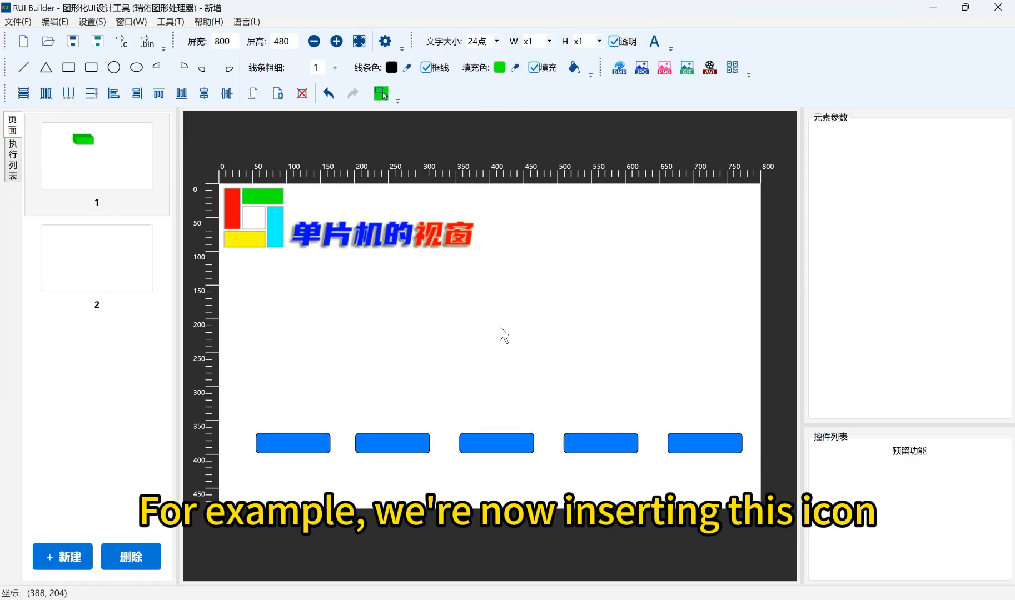
# - Move the PNG logo to X 95, Y 43 in the upper part of the page
pyautogui.click(392, 240)
pyautogui.moveTo(391, 240); pyautogui.dragTo(478, 280)
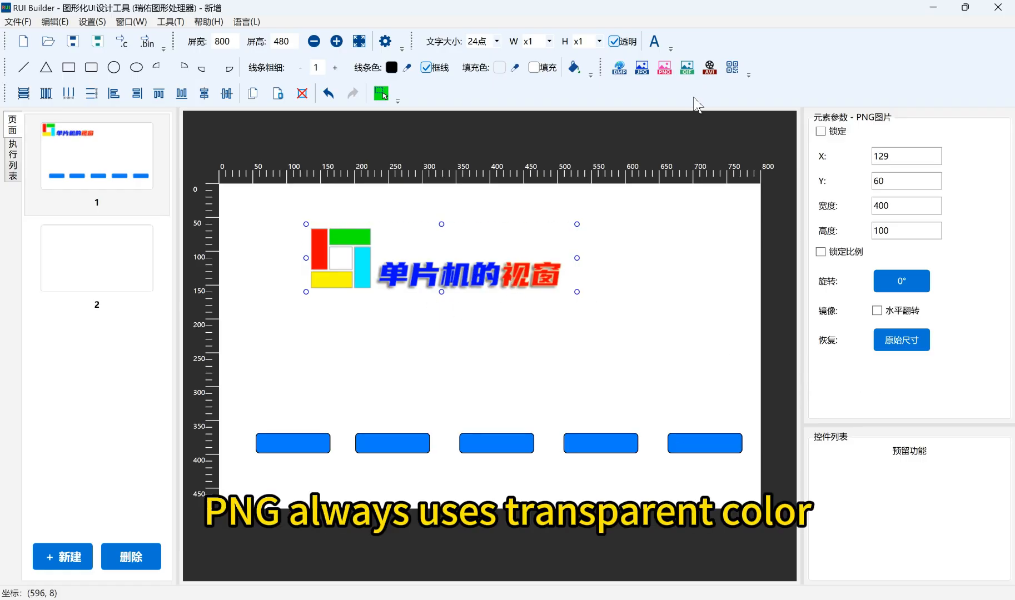
pyautogui.moveTo(471, 286); pyautogui.dragTo(448, 276)
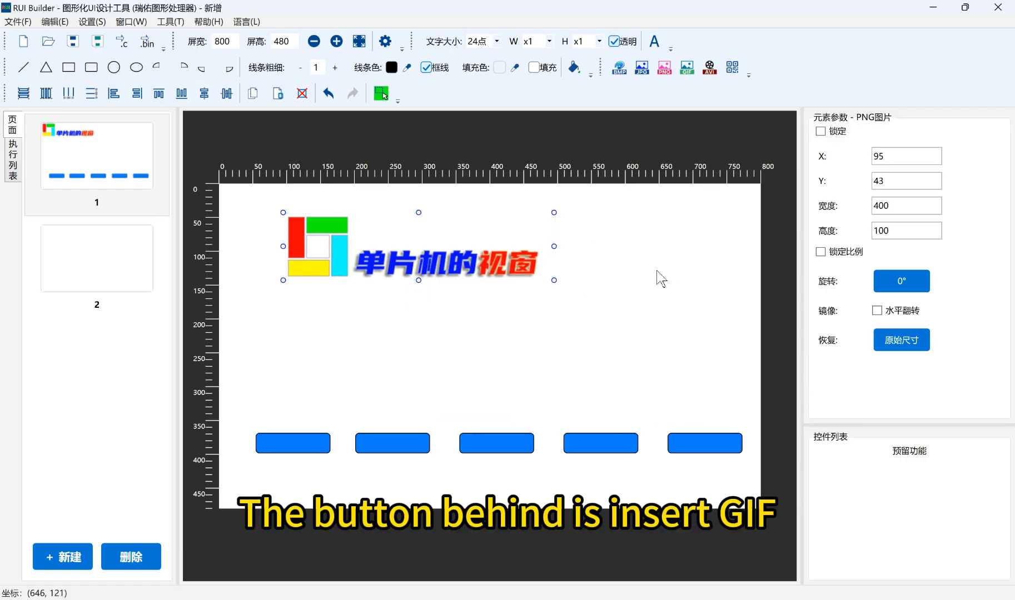
# - Insert progress_200x50_2.gif and place it below the logo at X 288, Y 233
pyautogui.click(687, 67)
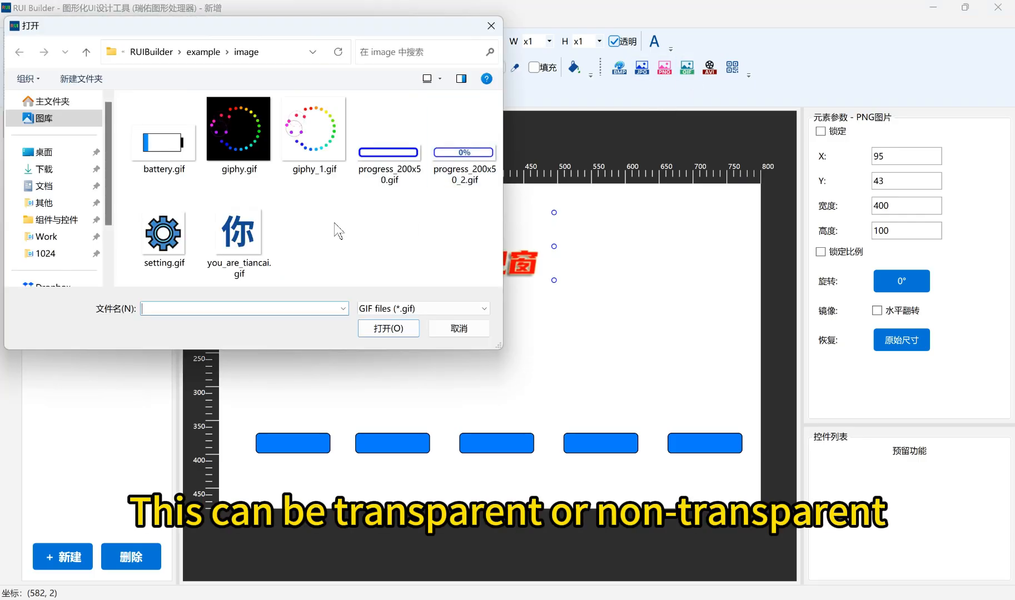
pyautogui.click(477, 158)
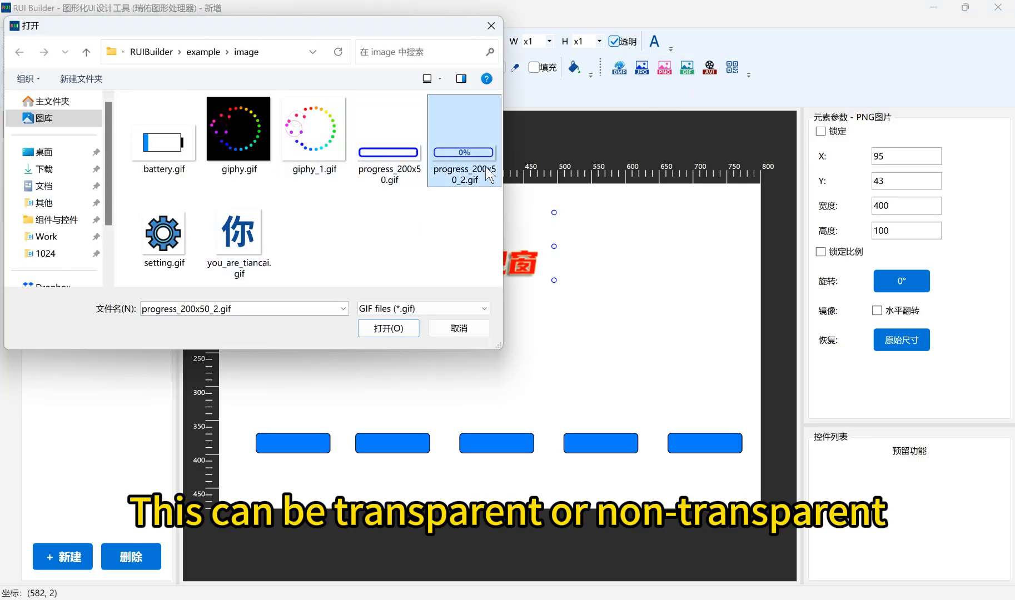
pyautogui.click(401, 332)
pyautogui.click(515, 349)
pyautogui.moveTo(341, 205); pyautogui.dragTo(591, 355)
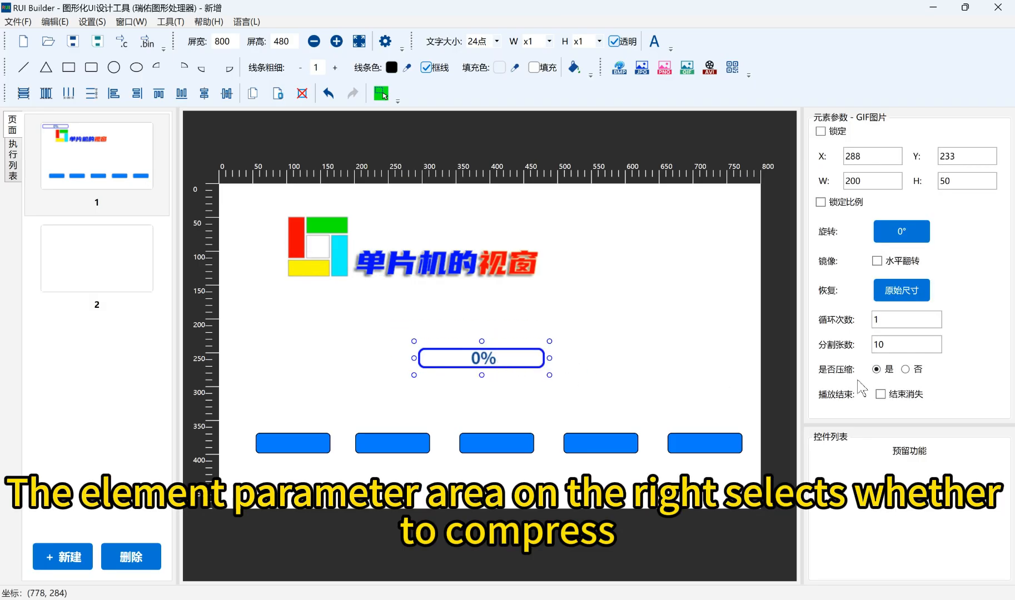
# - Resize the progress-bar GIF to 192 by 44 with compression off, and move it slightly upward
pyautogui.click(506, 368)
pyautogui.moveTo(553, 376); pyautogui.dragTo(554, 376)
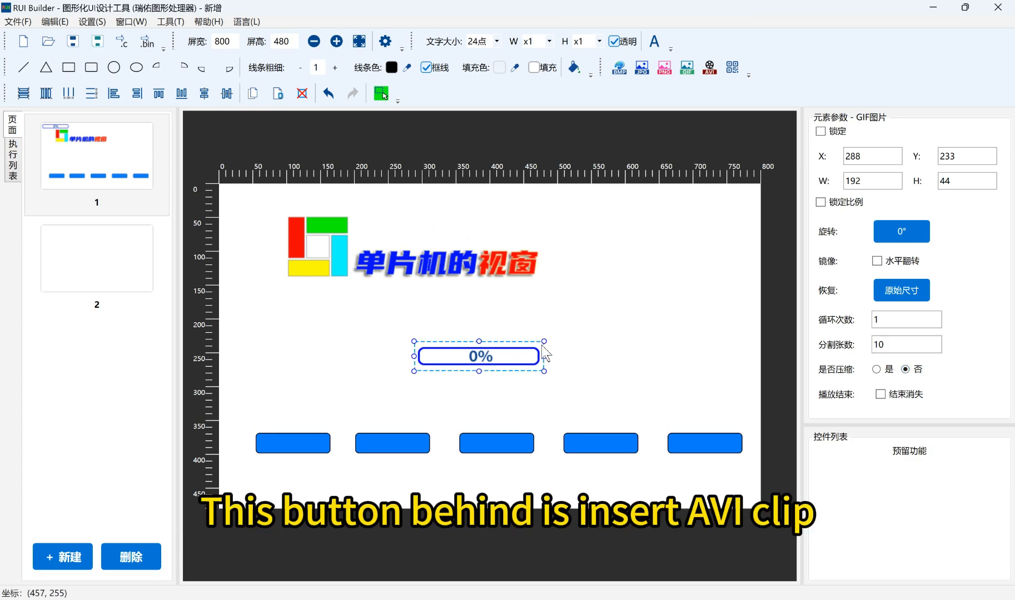
pyautogui.moveTo(539, 369); pyautogui.dragTo(537, 349)
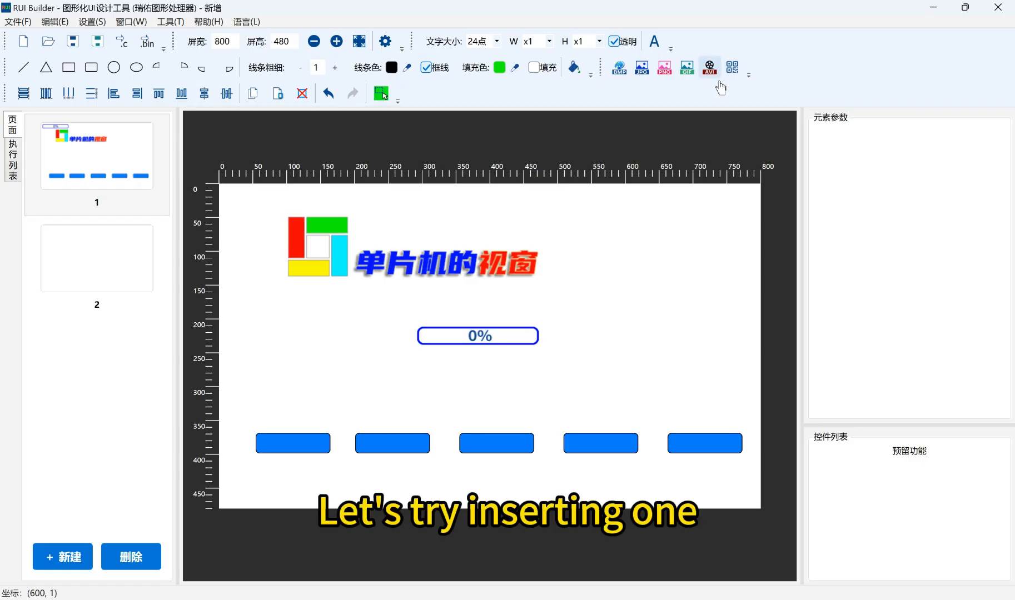
# - Insert the mjpeg_120x50 AVI clip and place it to the right of the logo
pyautogui.click(719, 83)
pyautogui.click(387, 328)
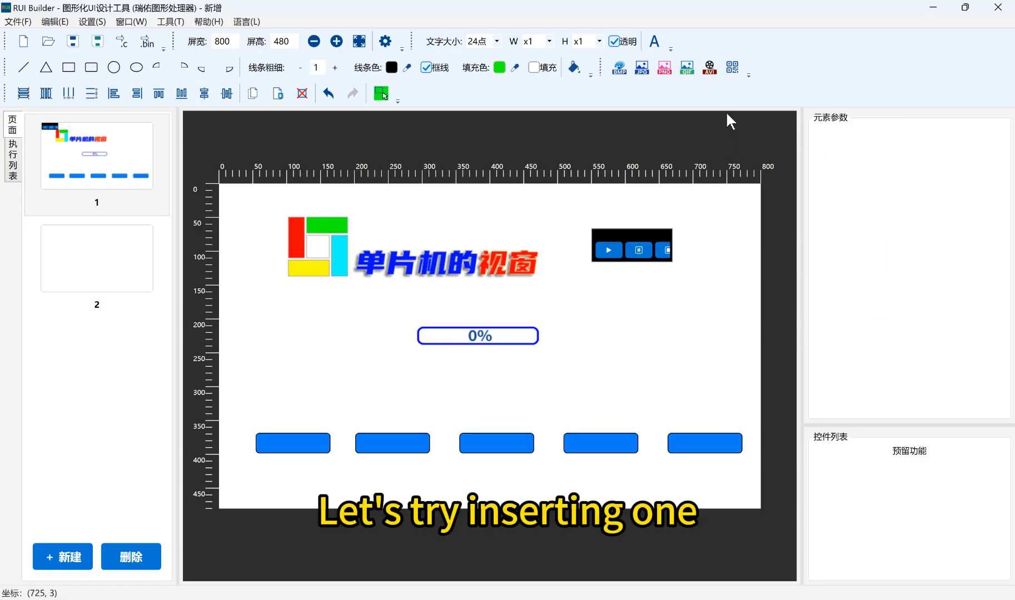
# - Insert a QR code with the content "lcdvision" below the AVI clip
pyautogui.click(741, 76)
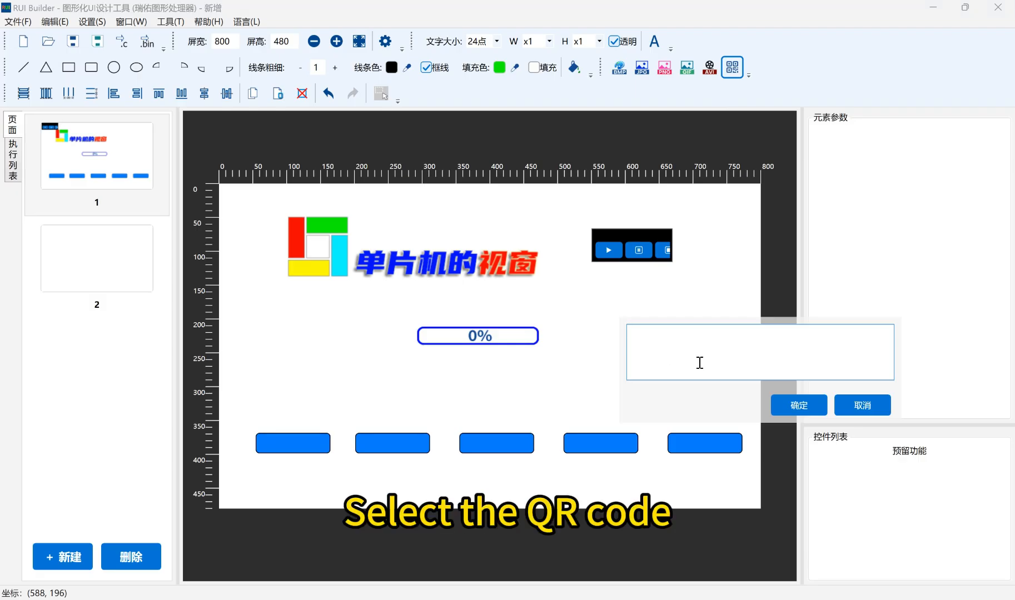
pyautogui.write('lcdvision')
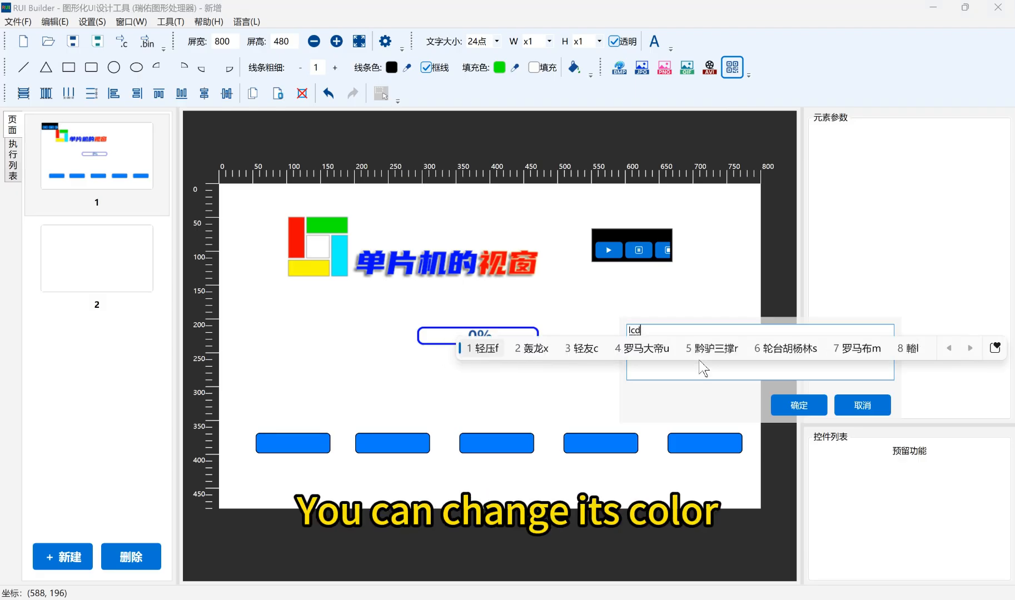
pyautogui.press('Return')
# - Set the QR code's foreground colour to blue 0x0080FF and enlarge its size to 113
pyautogui.click(889, 263)
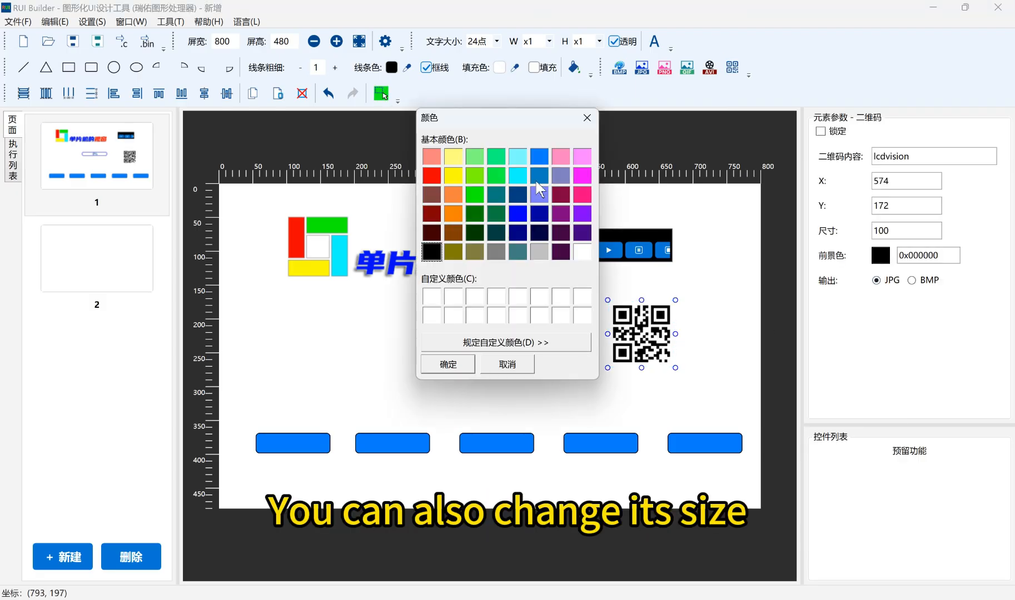
pyautogui.click(539, 157)
pyautogui.click(470, 361)
pyautogui.moveTo(675, 367)
pyautogui.mouseDown()
pyautogui.moveTo(765, 410)
pyautogui.moveTo(673, 356)
pyautogui.moveTo(680, 372)
pyautogui.mouseUp()
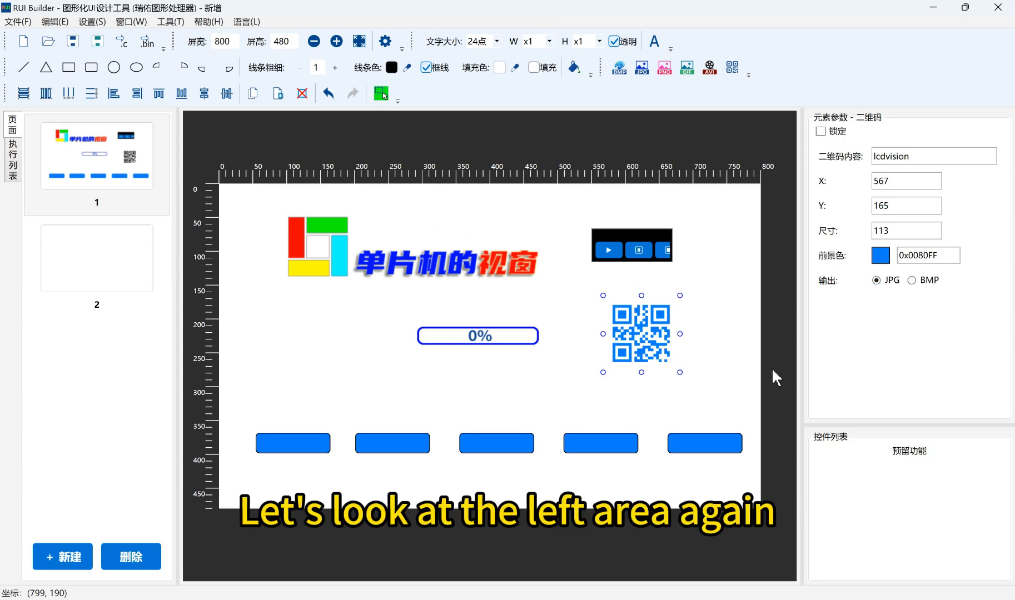
pyautogui.click(752, 370)
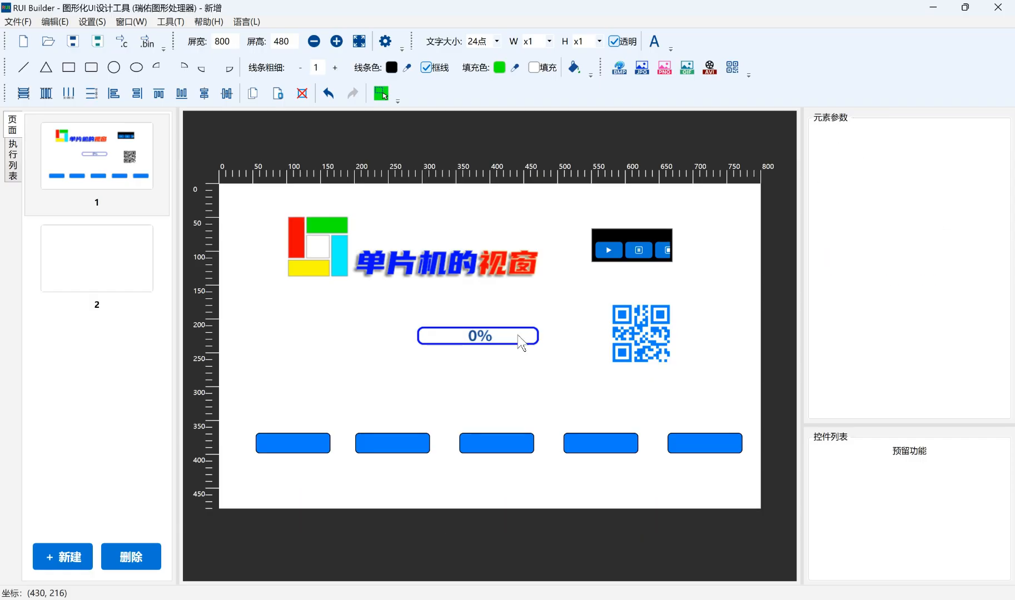
# - Examine the page's execution list, selecting its entries to locate the corresponding elements on the page
pyautogui.click(302, 271)
pyautogui.doubleClick(91, 171)
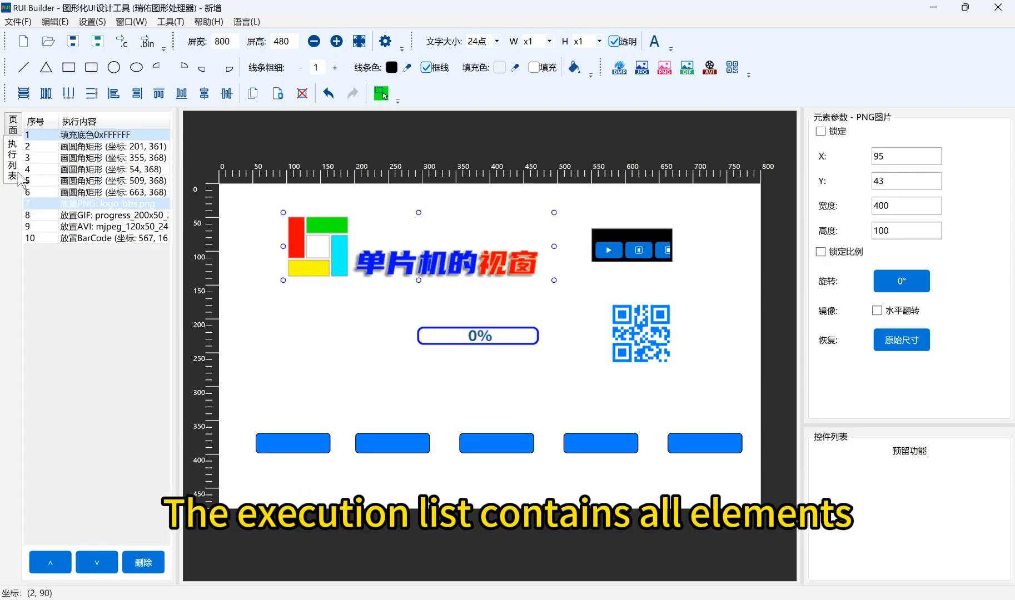
pyautogui.click(100, 137)
pyautogui.click(113, 193)
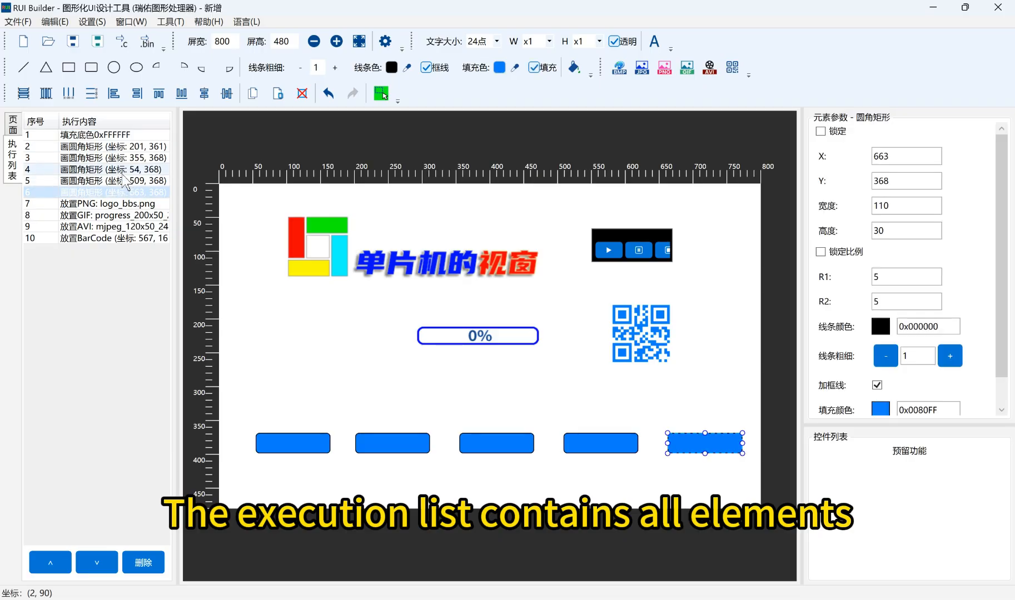
pyautogui.click(123, 171)
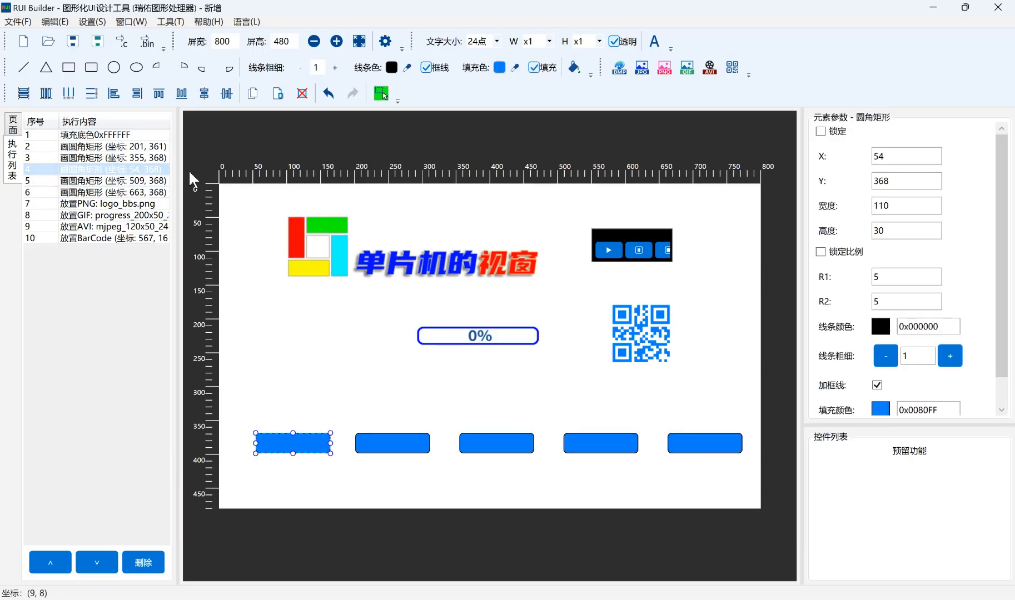
# - Reorder the execution list: swap the first two and last two rounded rectangles, and move the AVI before the PNG and the GIF last
pyautogui.click(94, 148)
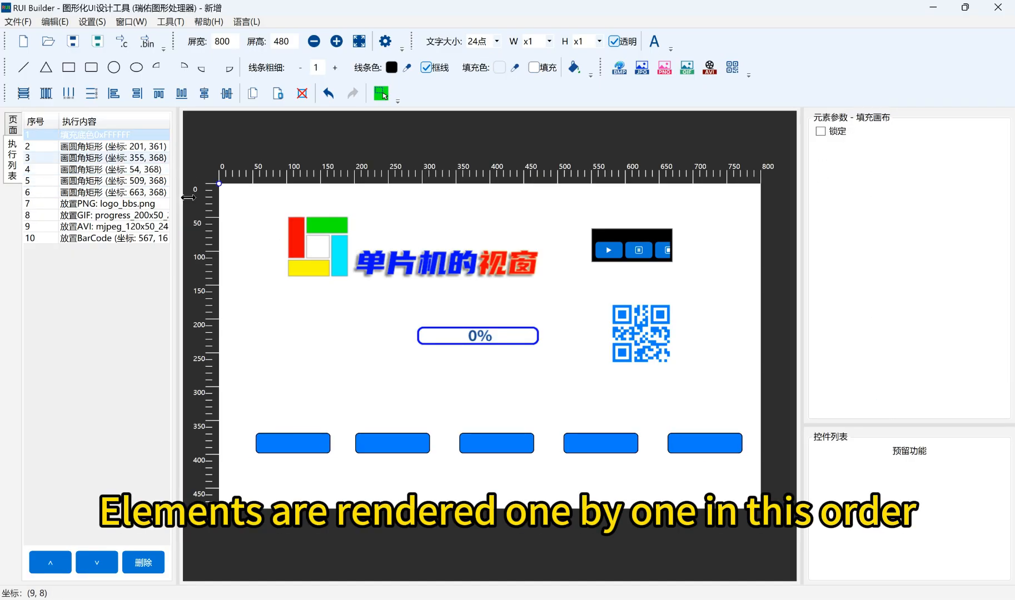
pyautogui.click(135, 158)
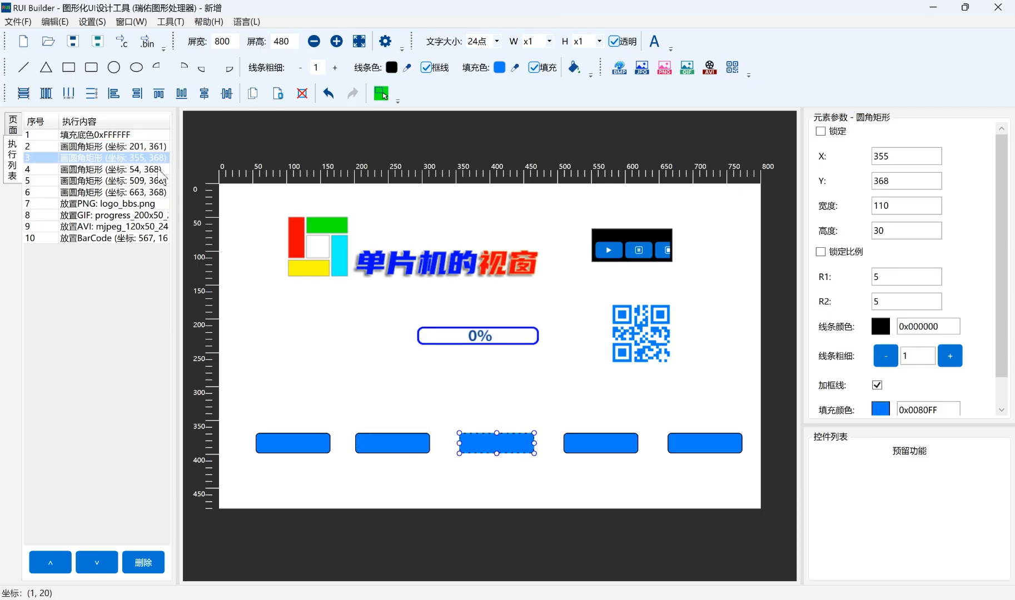
pyautogui.click(138, 181)
pyautogui.click(142, 194)
pyautogui.moveTo(135, 193); pyautogui.dragTo(132, 175)
pyautogui.moveTo(133, 160); pyautogui.dragTo(133, 145)
pyautogui.moveTo(127, 203); pyautogui.dragTo(132, 245)
pyautogui.click(111, 215)
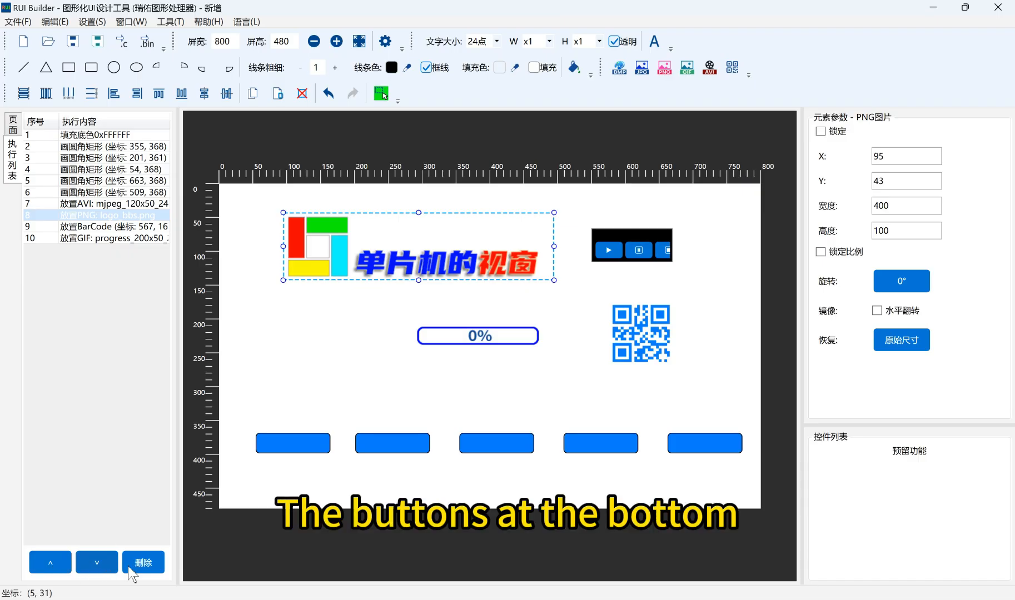
# - Delete the rightmost button shape at (663, 368) through the execution list and clear the selection
pyautogui.click(156, 238)
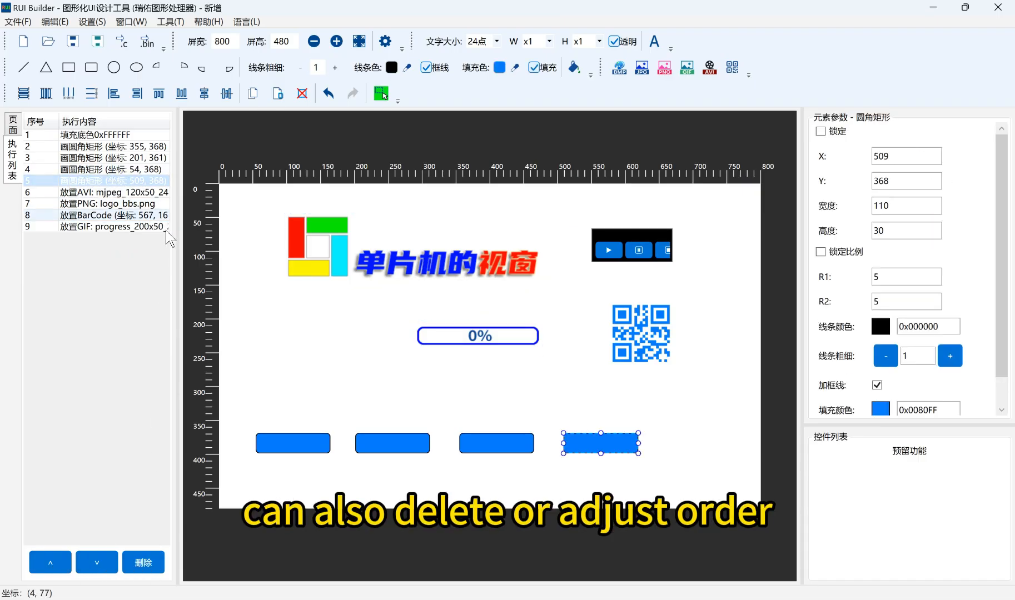
pyautogui.click(746, 449)
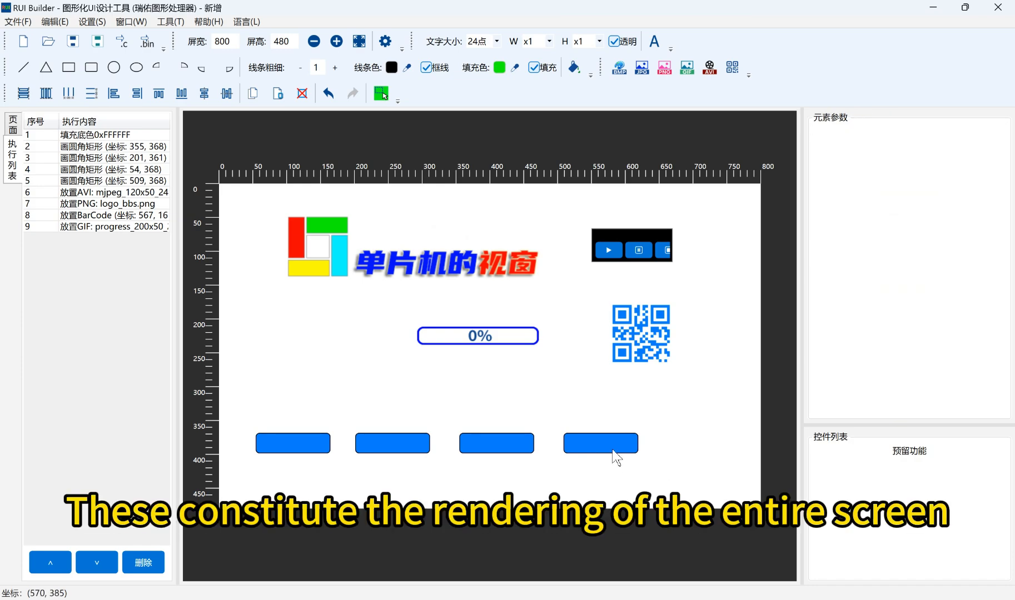
pyautogui.click(611, 448)
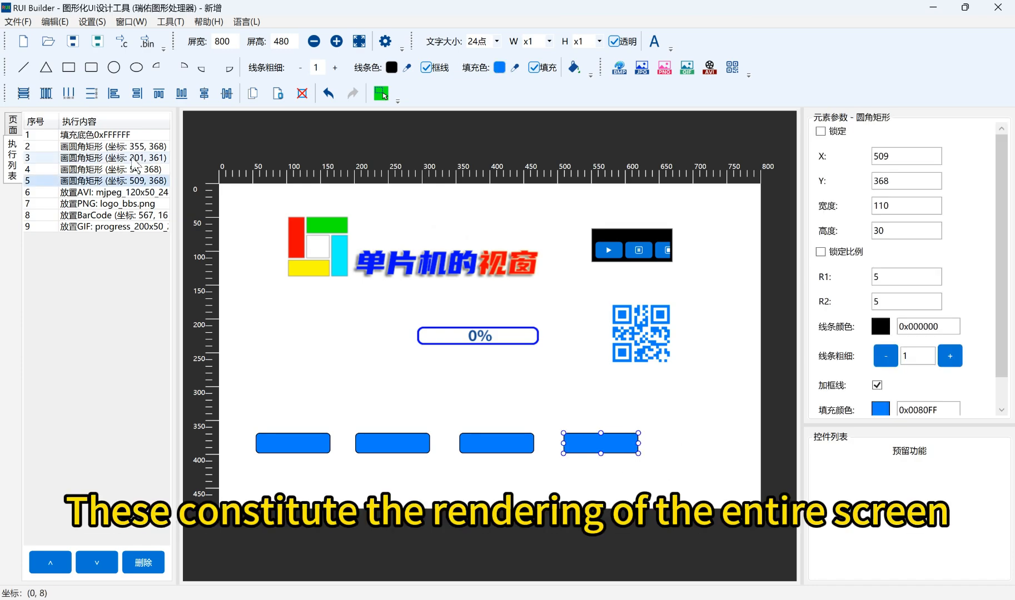
pyautogui.click(467, 371)
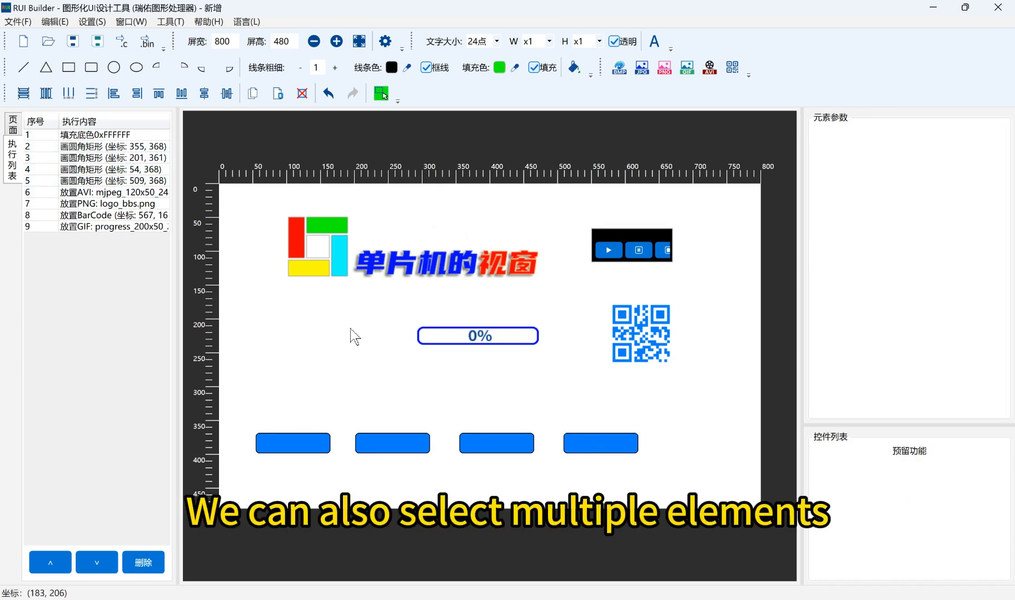
# - Copy all eight elements of page 1 and paste them onto page 2
pyautogui.moveTo(239, 198); pyautogui.dragTo(713, 462)
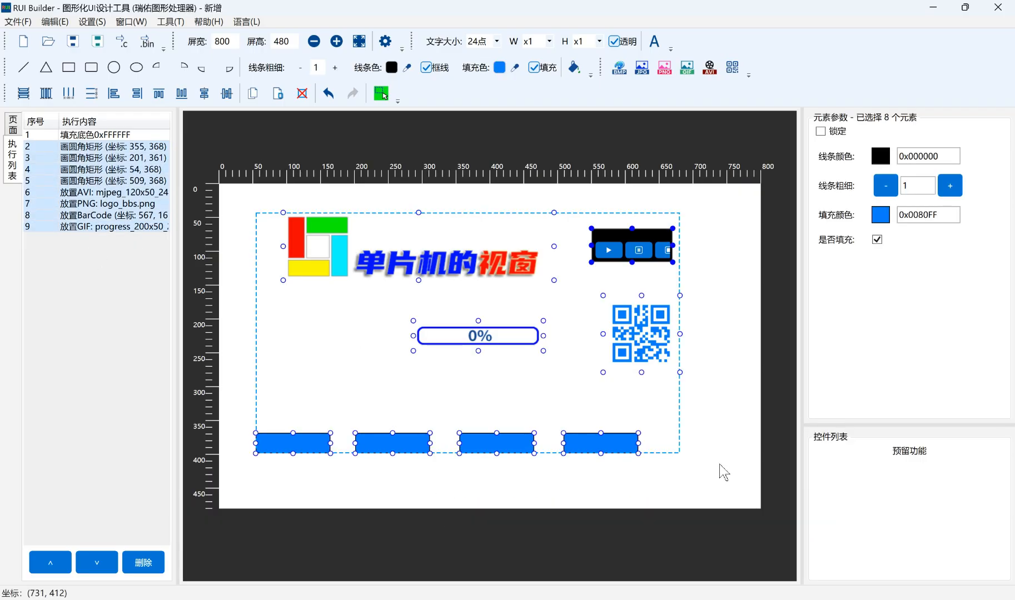
pyautogui.click(708, 399)
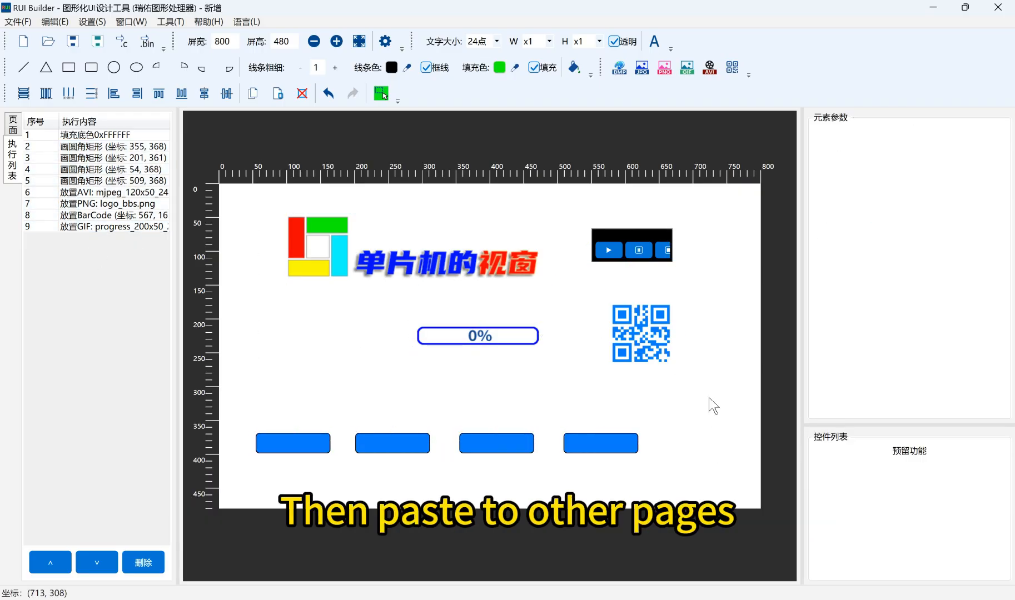
pyautogui.click(15, 125)
pyautogui.click(140, 271)
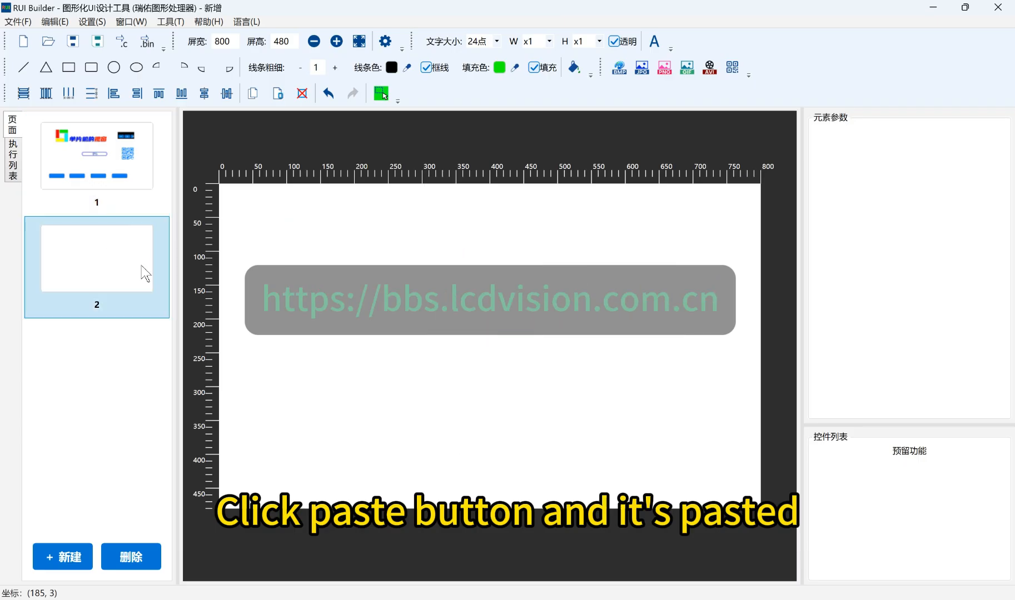
pyautogui.click(278, 93)
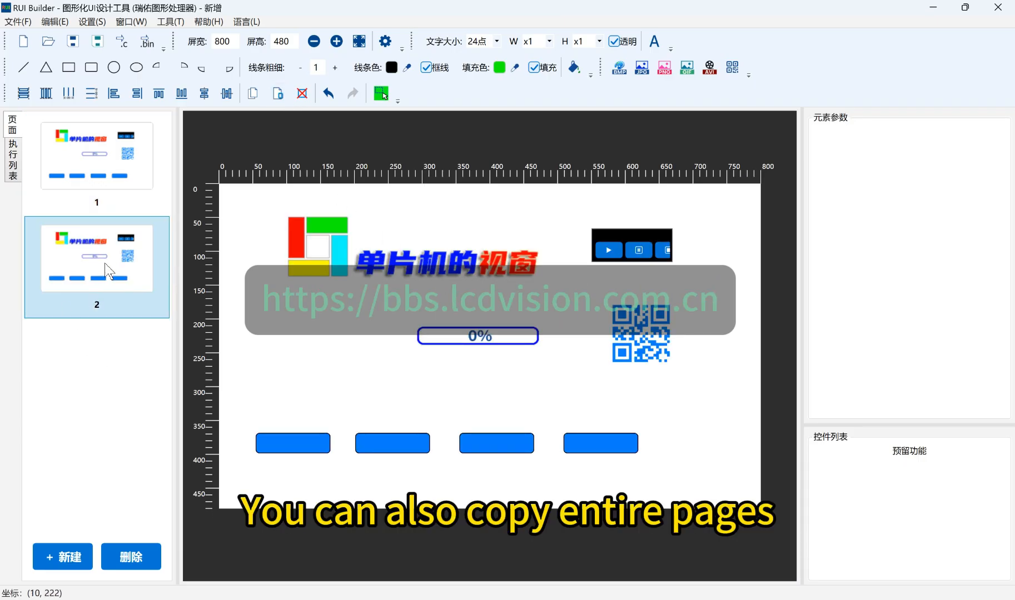
# - Duplicate the whole of page 2 as page 3, and delete that duplicate page
pyautogui.hotkey('ctrl', 'v')
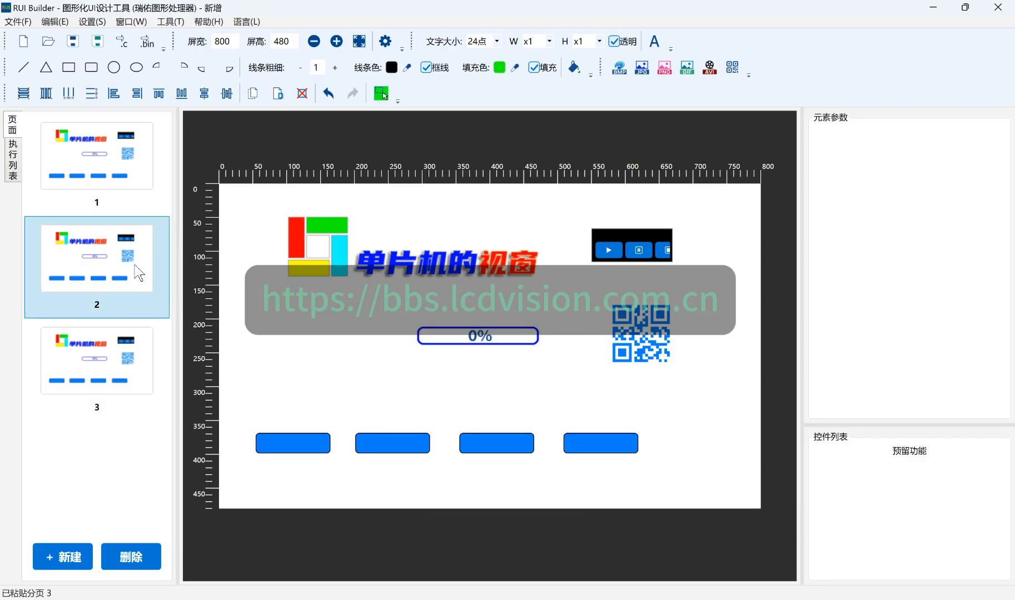
pyautogui.click(121, 380)
pyautogui.click(133, 556)
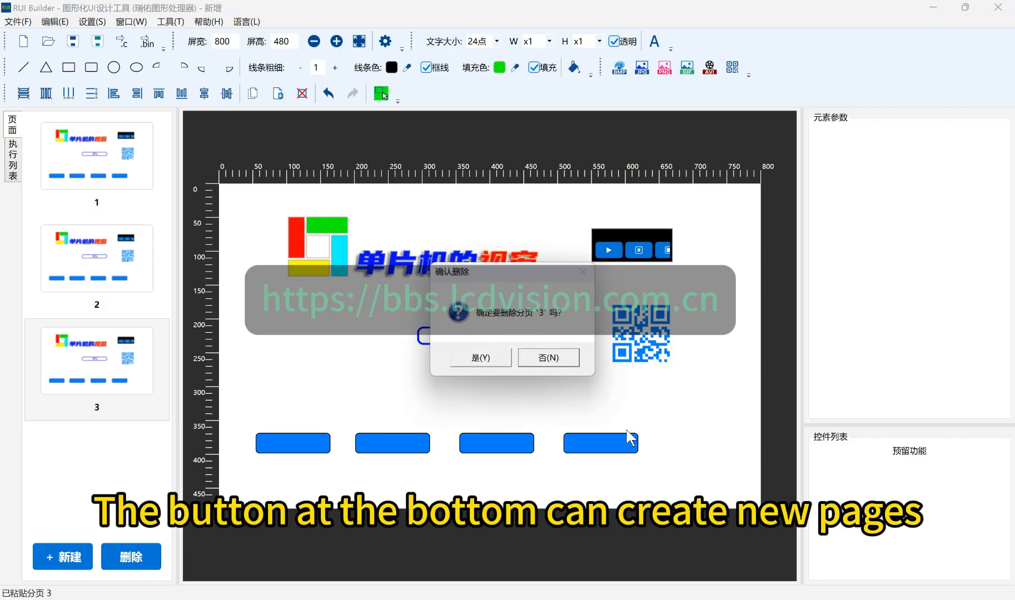
pyautogui.click(505, 364)
# - Add a new blank page 3, look through the pages, and return to page 1 with its PNG logo selected
pyautogui.click(78, 559)
pyautogui.click(114, 372)
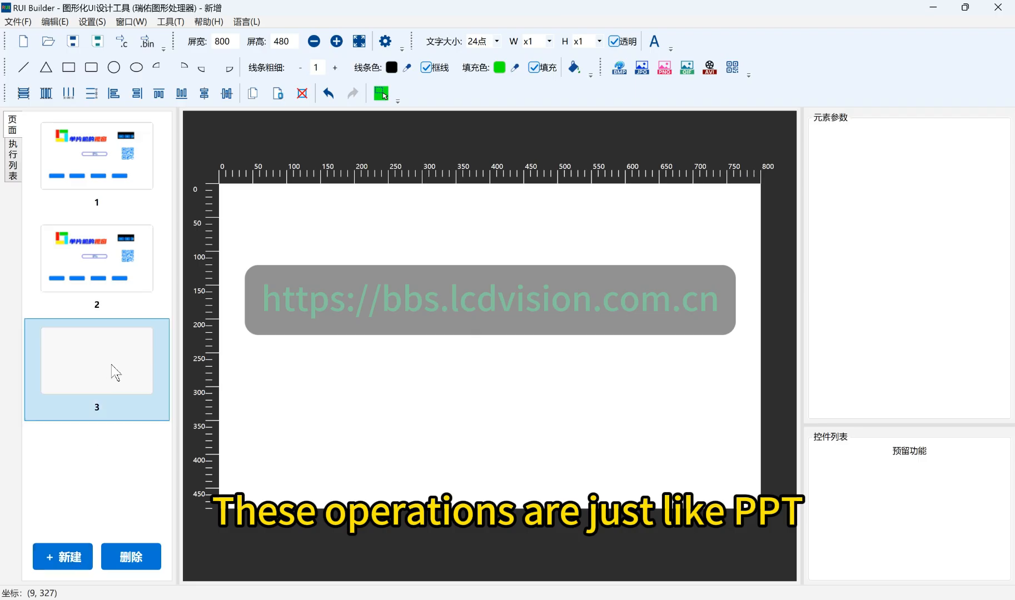
pyautogui.click(106, 284)
pyautogui.click(102, 205)
pyautogui.click(110, 261)
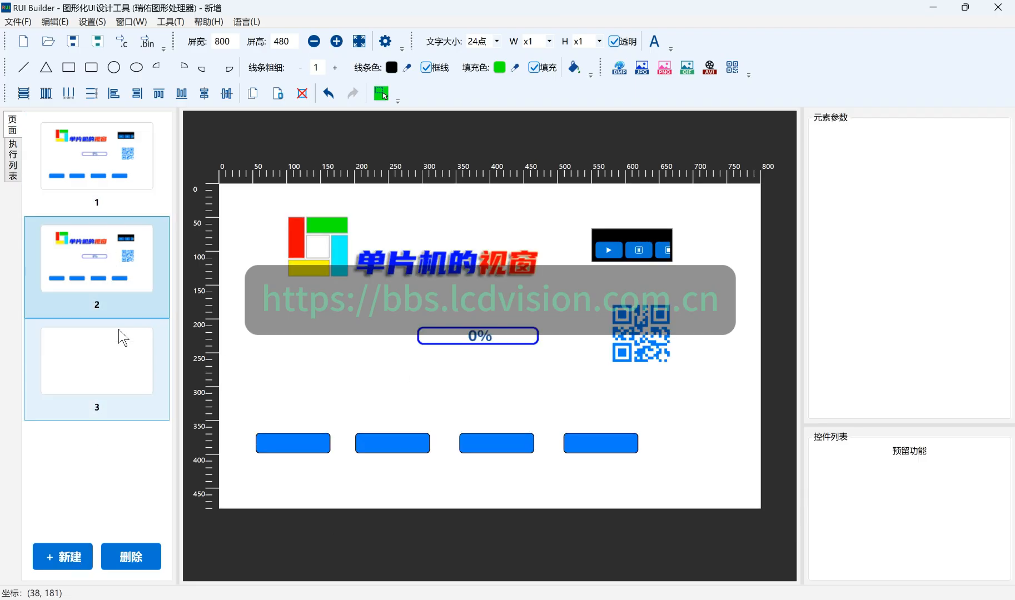
pyautogui.click(122, 351)
pyautogui.click(109, 261)
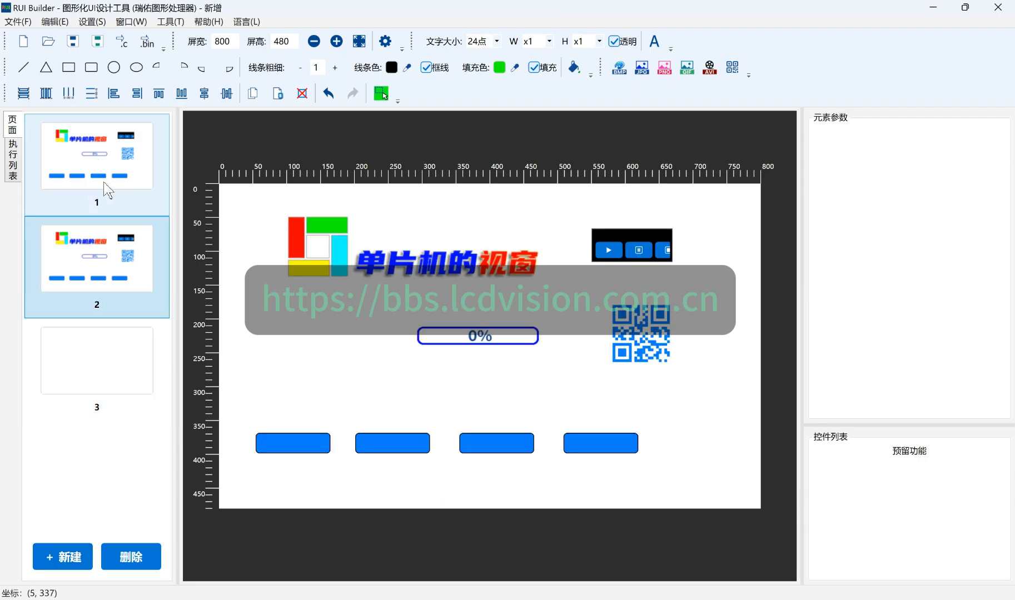
pyautogui.click(106, 186)
pyautogui.click(325, 249)
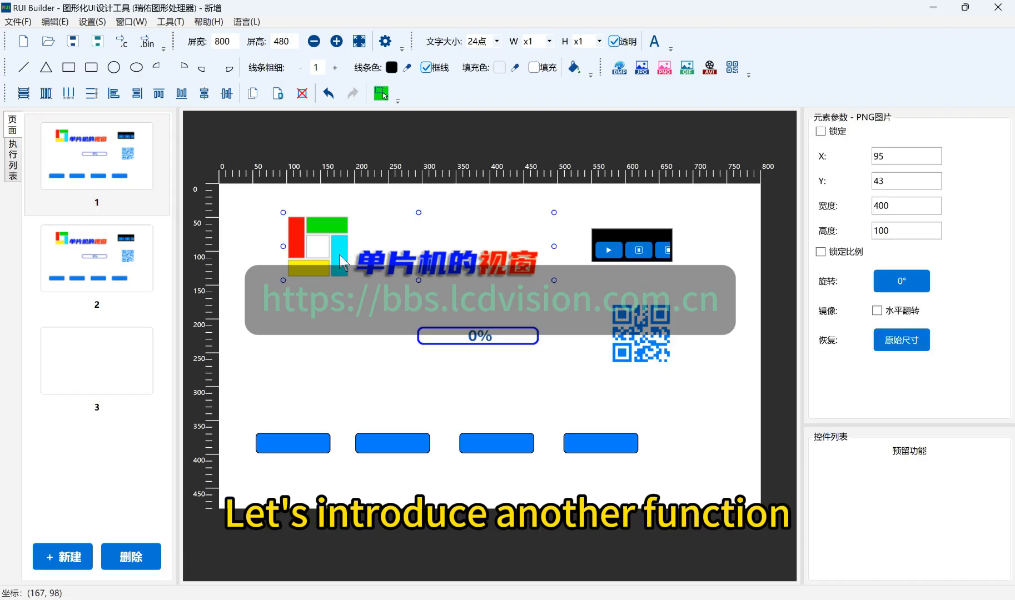
# - Open the tool for operating the lower computer through USB-CDC
pyautogui.click(169, 22)
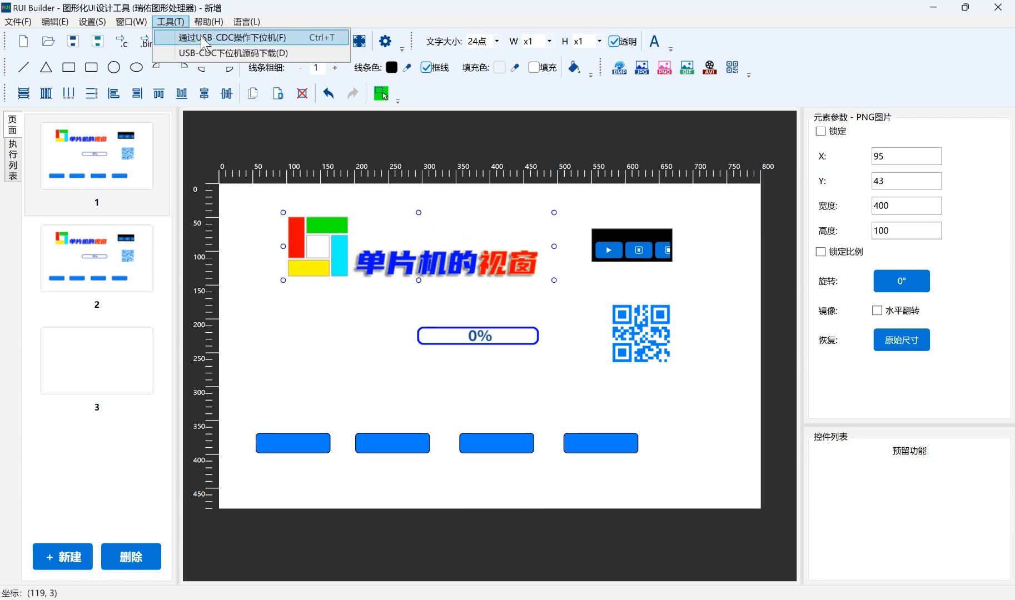
pyautogui.click(203, 39)
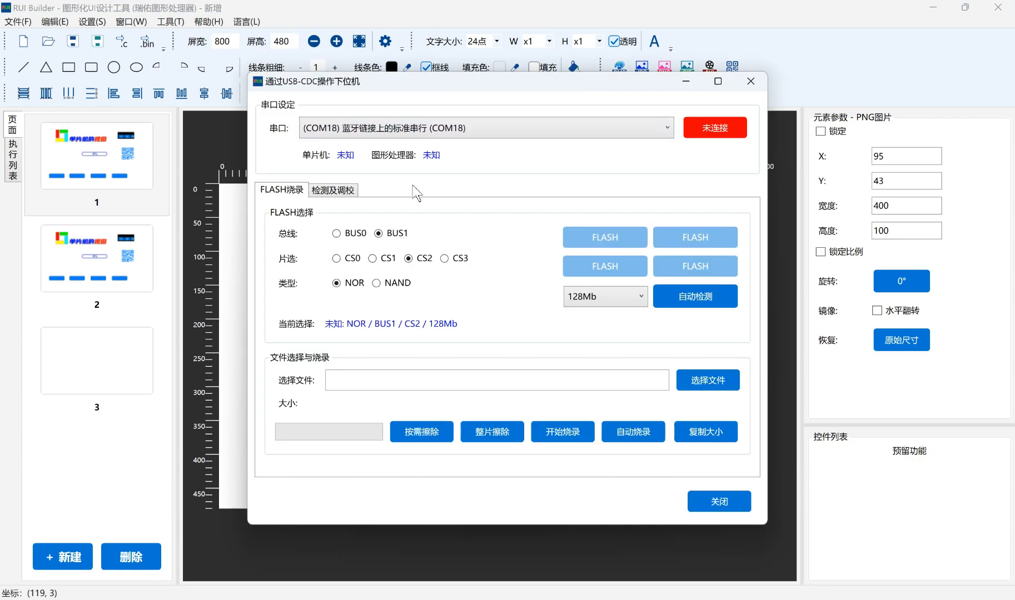
# - Switch to STM32 ST-LINK Utility, program HK32F1_RA8889_USB_CDC.hex into the microcontroller, and minimize the utility
pyautogui.press('super')
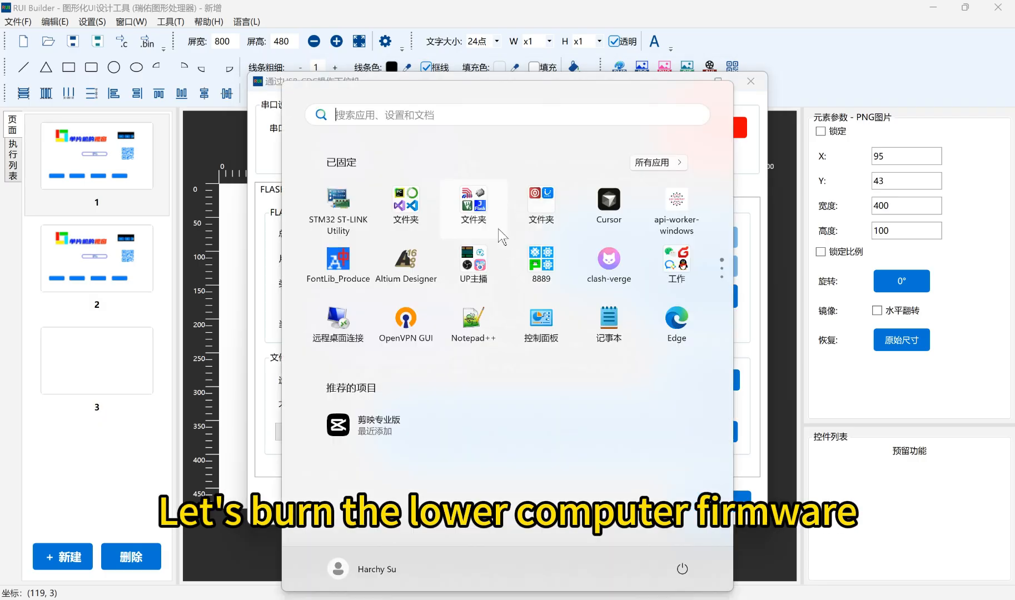
pyautogui.click(356, 222)
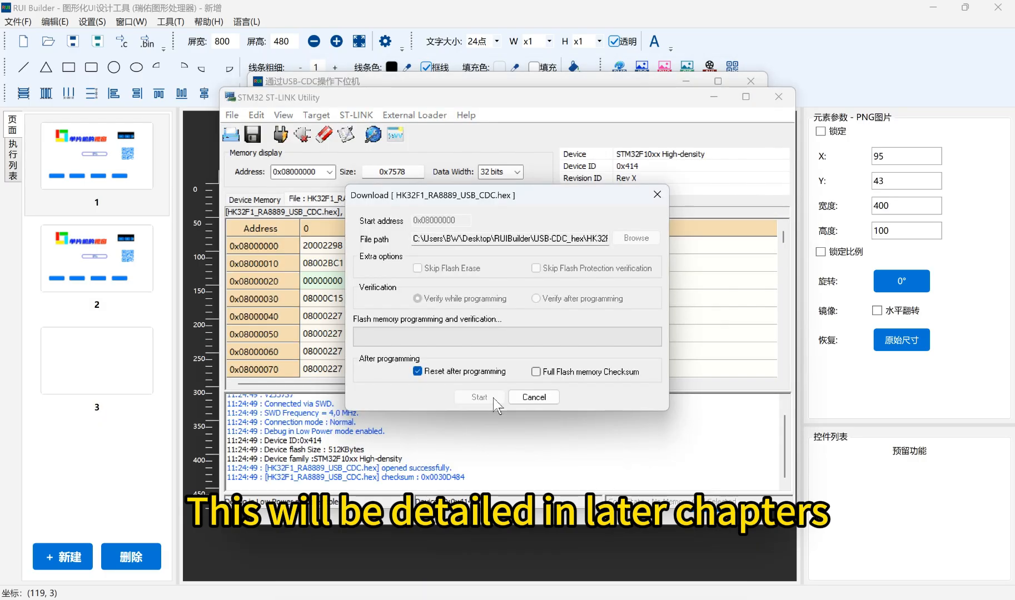
pyautogui.press('Return')
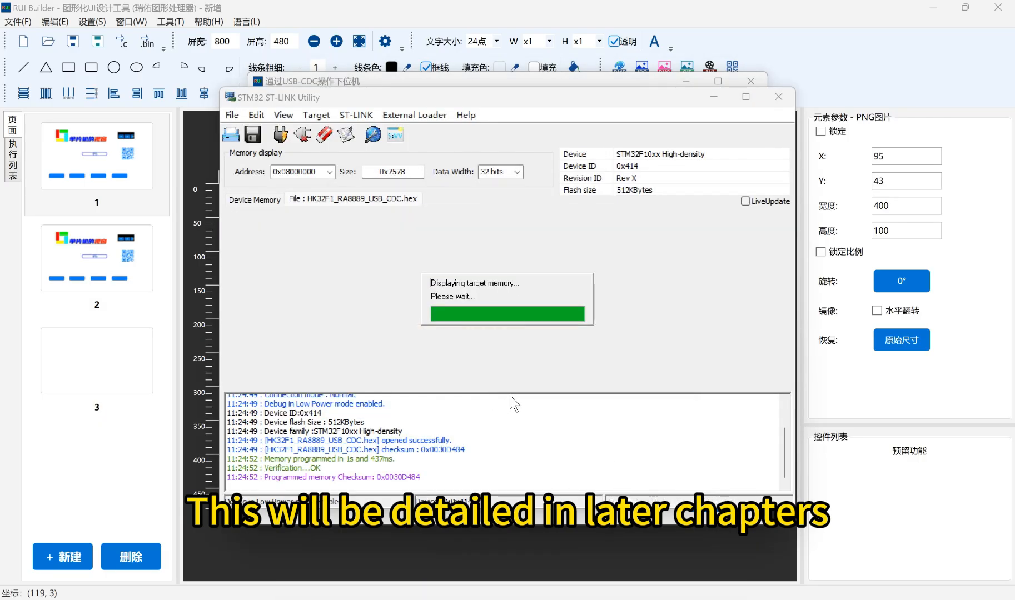
pyautogui.click(715, 99)
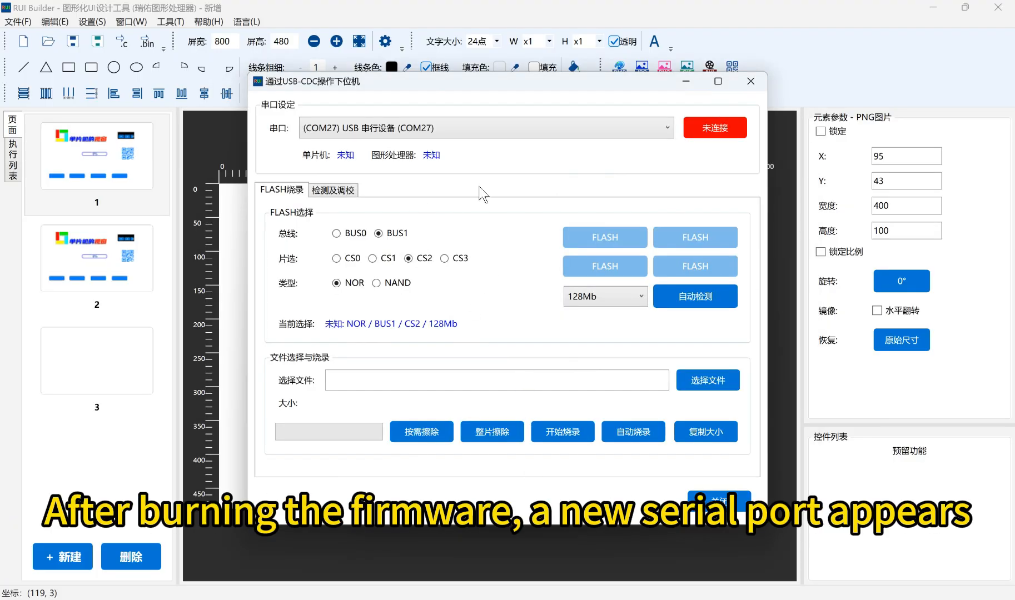
# - Select the serial port COM27 USB serial device and connect to the board
pyautogui.click(423, 129)
pyautogui.click(378, 146)
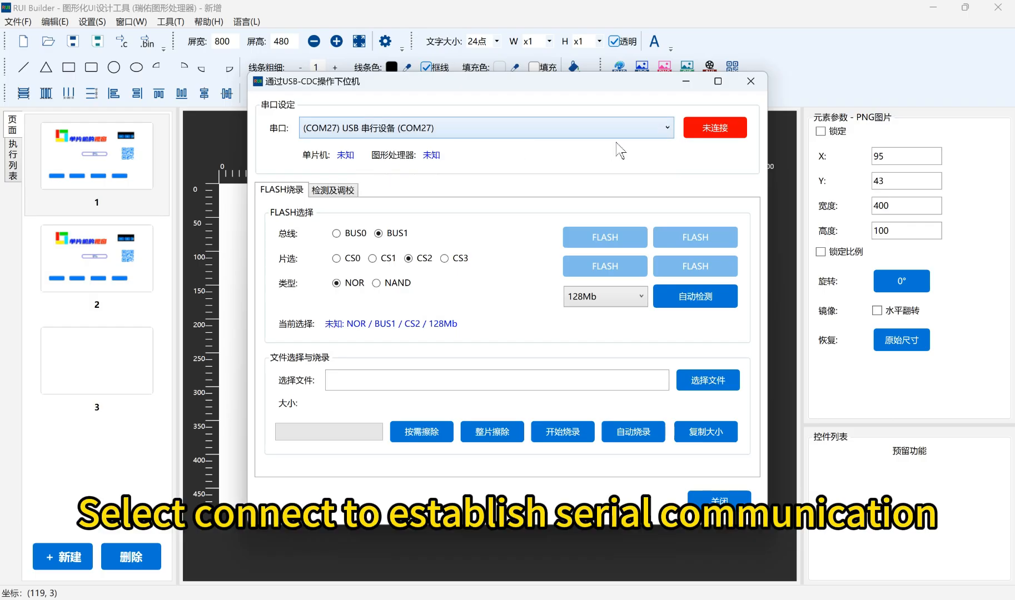
pyautogui.click(711, 133)
pyautogui.press('Return')
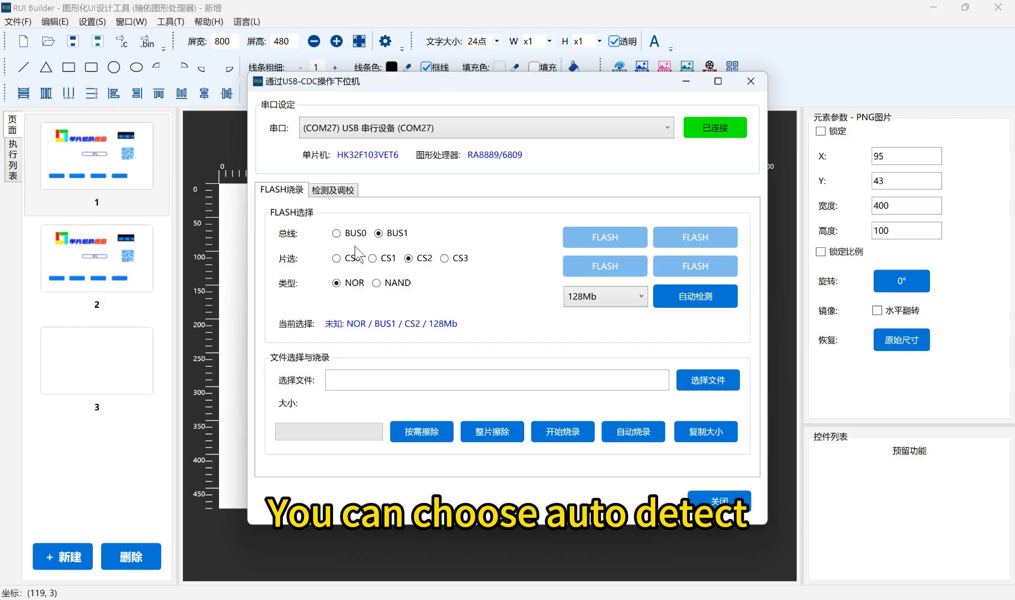
# - Auto-detect the board's FLASH chips and select the BUS1/CS2/128Mb chip
pyautogui.click(349, 243)
pyautogui.click(379, 262)
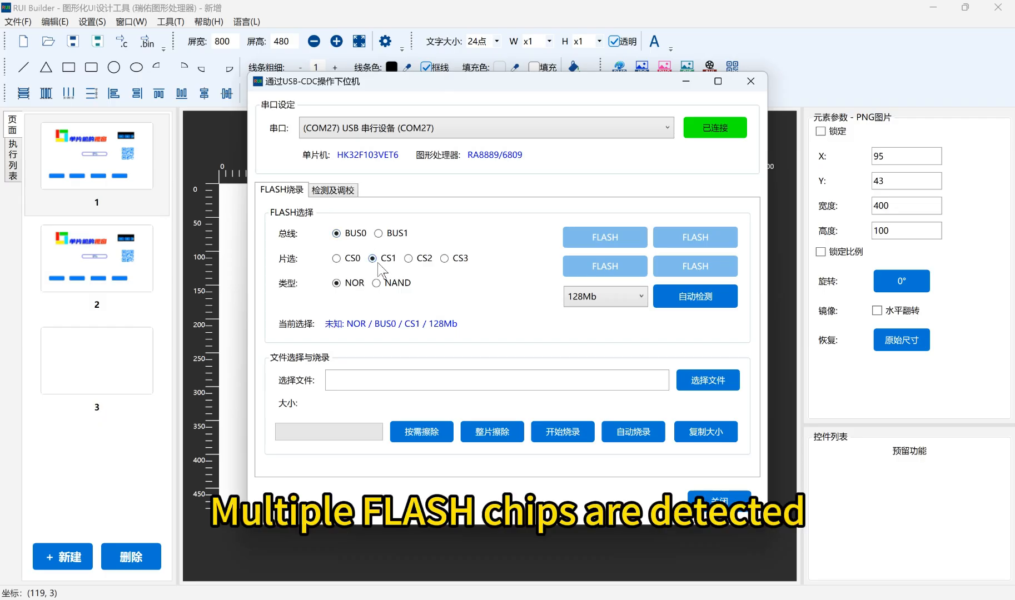
pyautogui.click(698, 308)
pyautogui.click(618, 364)
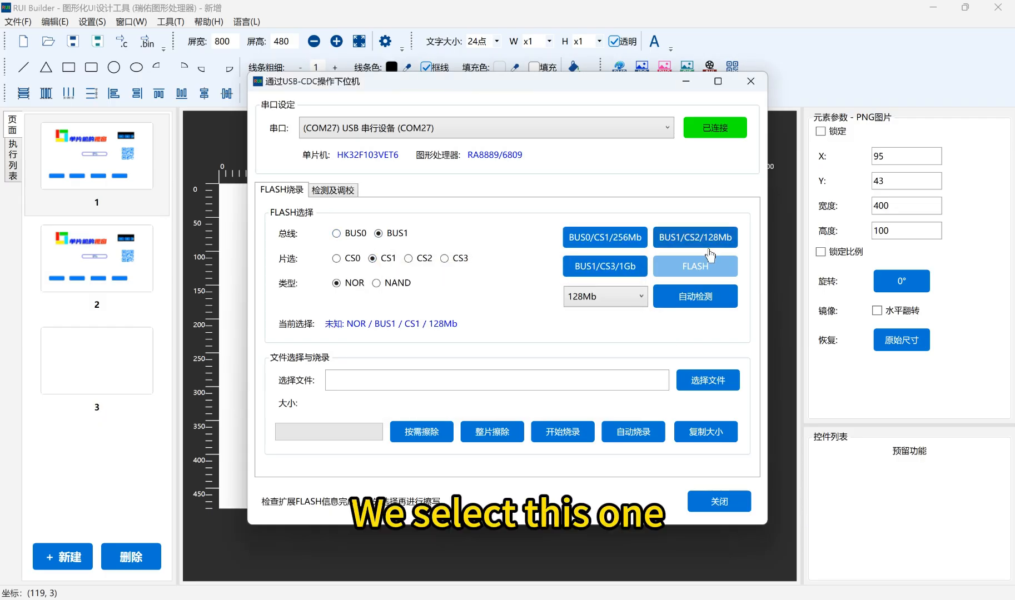
pyautogui.click(731, 244)
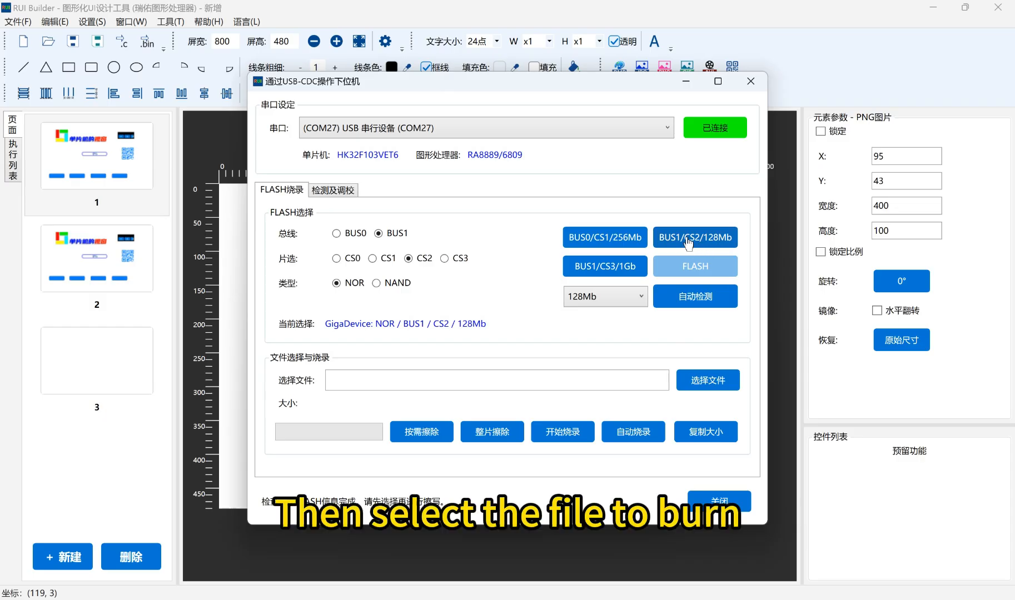
# - Choose a_white_bowl_full_with_raspberries_800x480.jpg from the example image folder as the file to burn
pyautogui.click(430, 387)
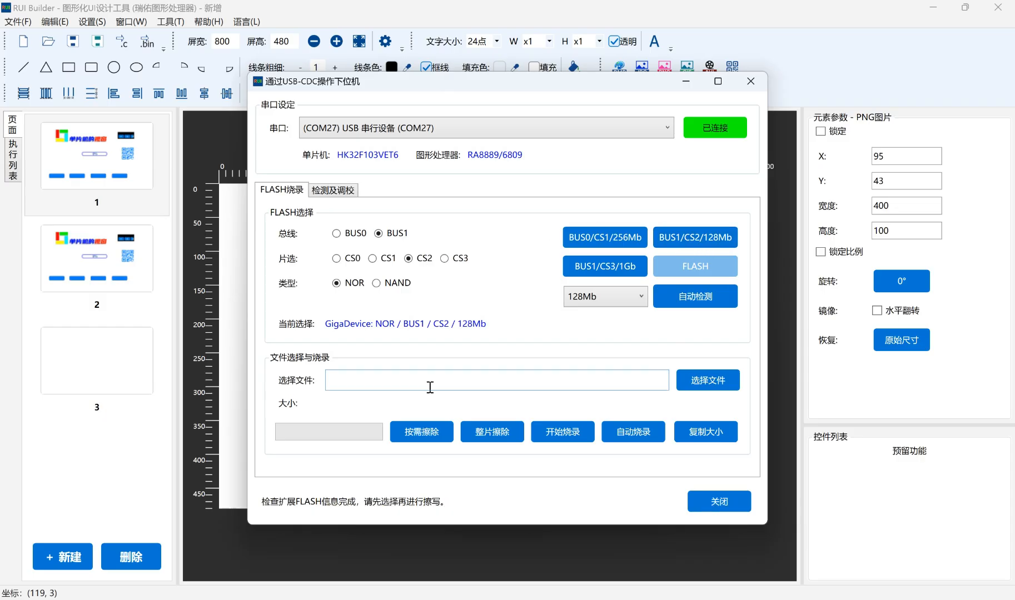
pyautogui.click(704, 396)
pyautogui.click(672, 383)
pyautogui.click(639, 408)
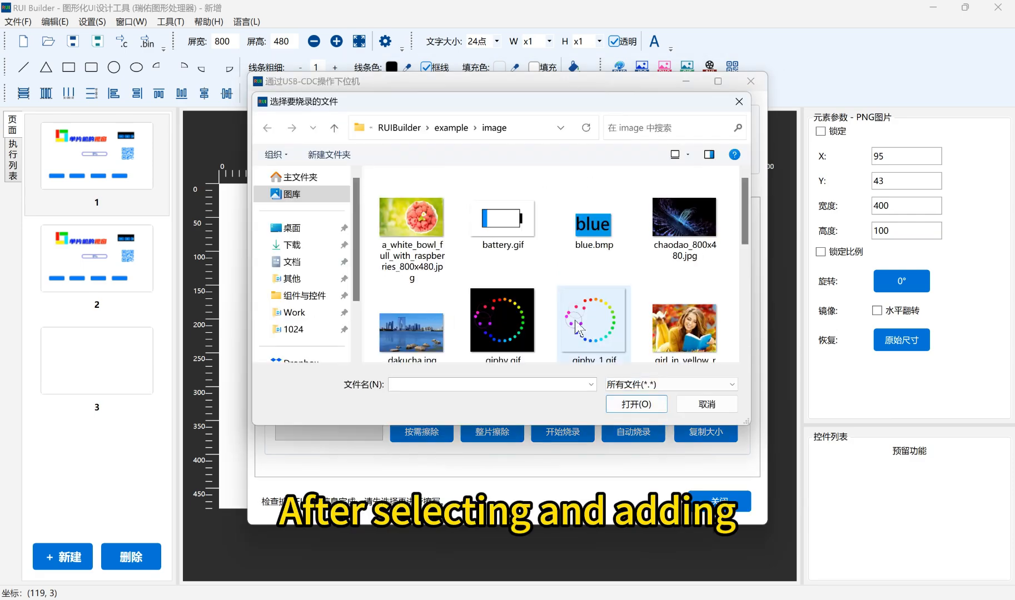
pyautogui.click(515, 311)
pyautogui.click(427, 214)
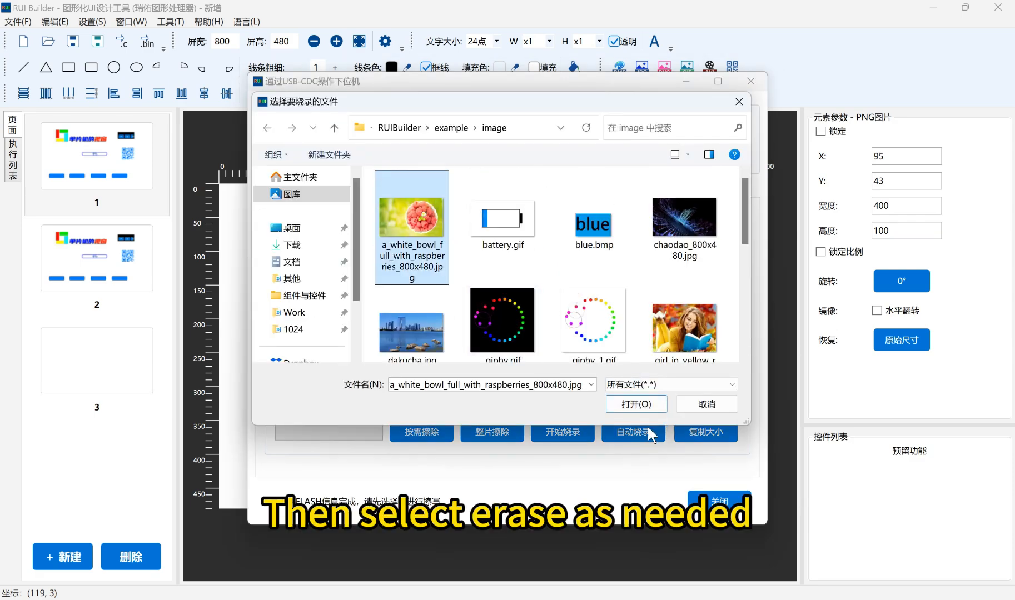
pyautogui.click(636, 404)
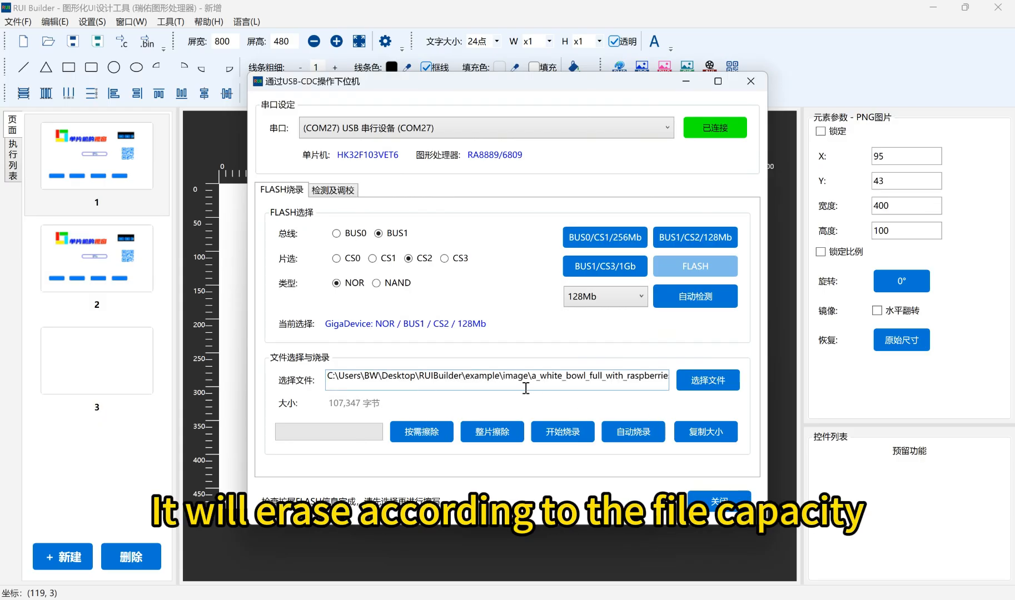
# - Erase the FLASH as needed for the file's size and burn the chosen image to it
pyautogui.click(421, 431)
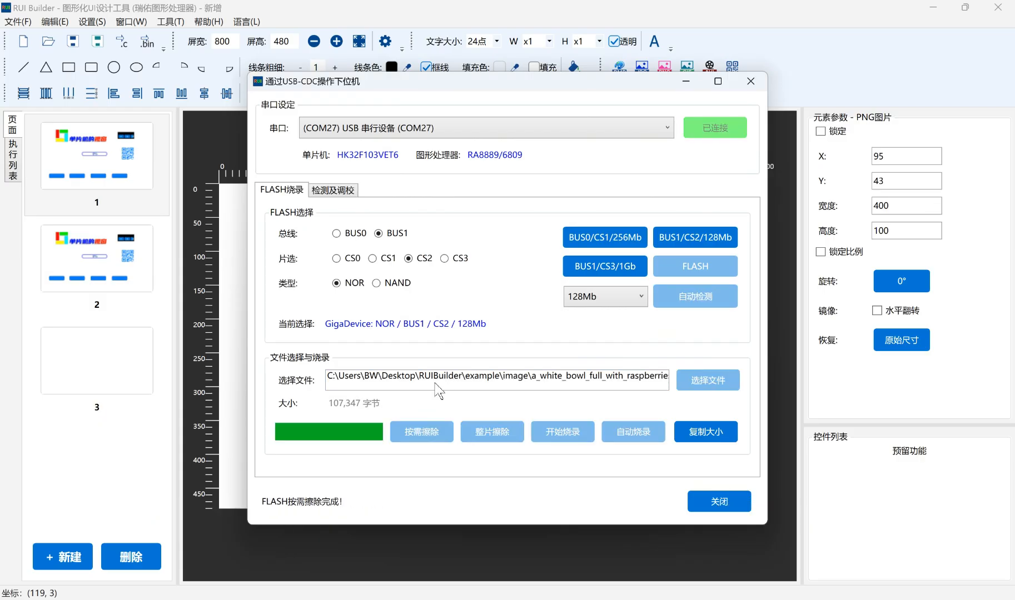
pyautogui.click(543, 367)
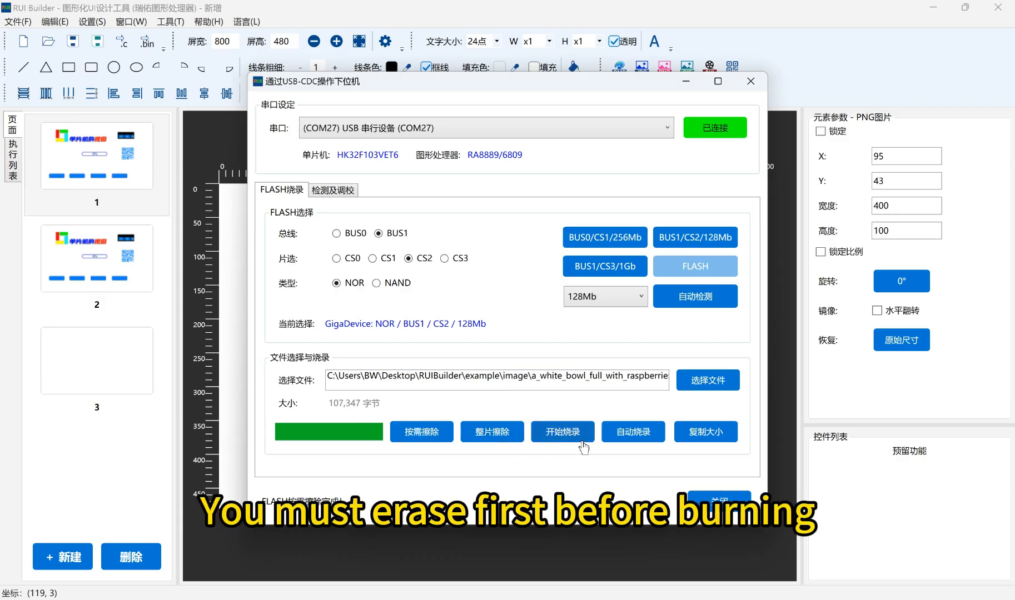
pyautogui.click(549, 436)
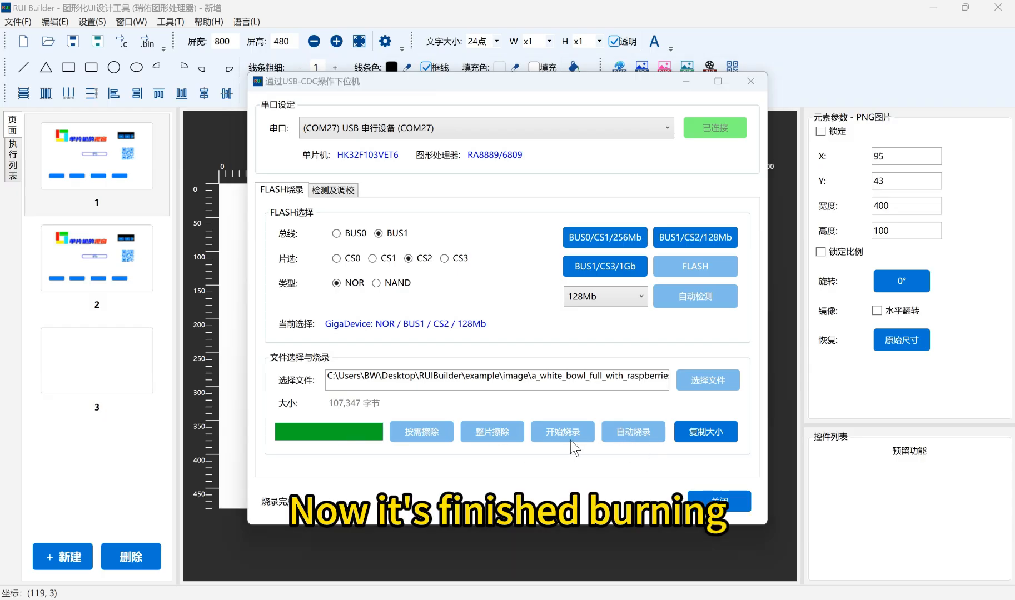
# - Copy the burned file's size, choose JPG for resource verification, set the JPG/AVI size to 107347 and display the image on the LCD
pyautogui.click(522, 358)
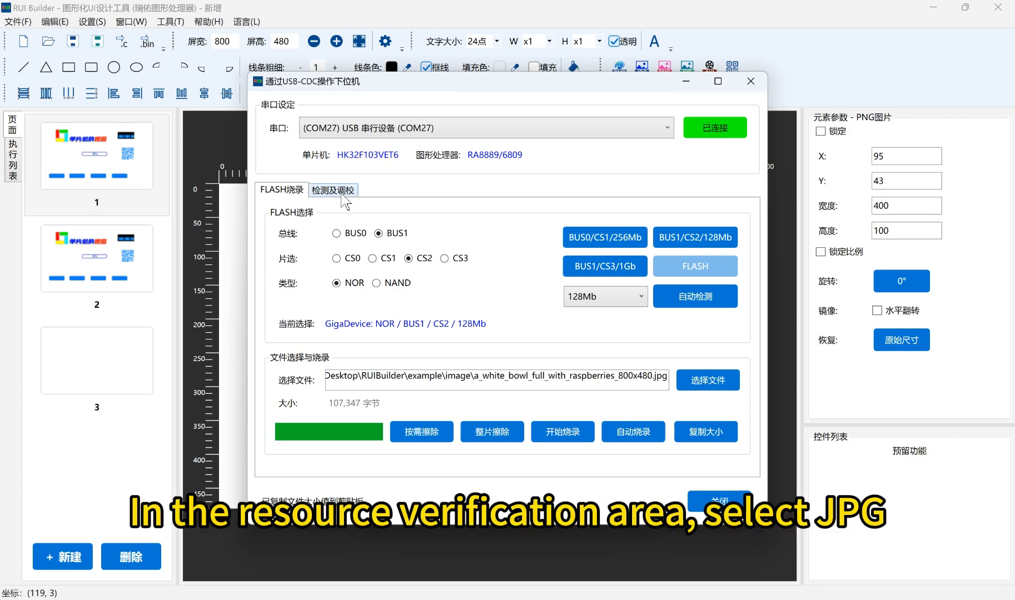
pyautogui.click(331, 195)
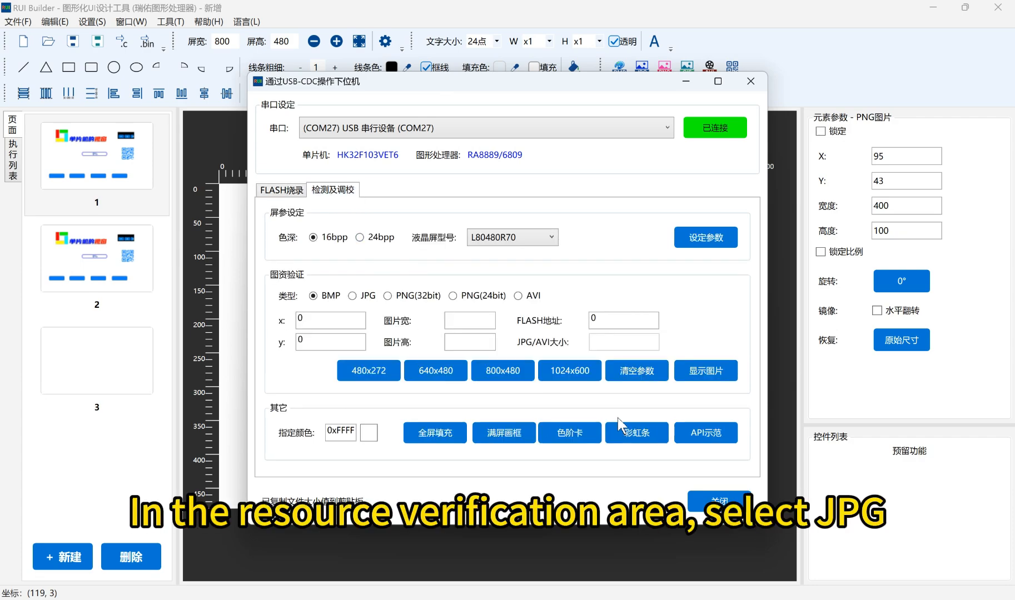
pyautogui.click(369, 297)
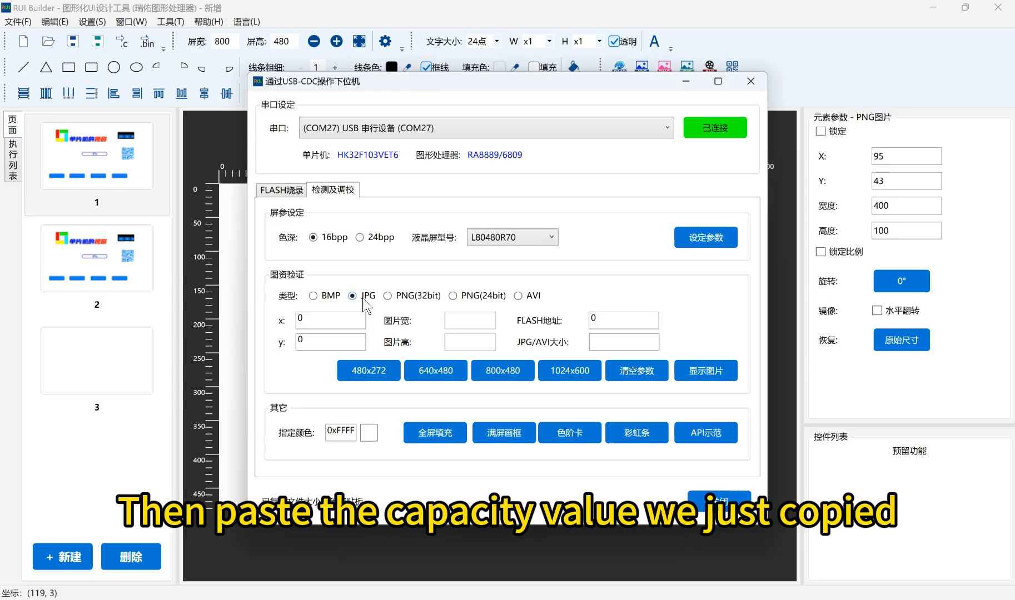
pyautogui.click(622, 349)
pyautogui.write('107347')
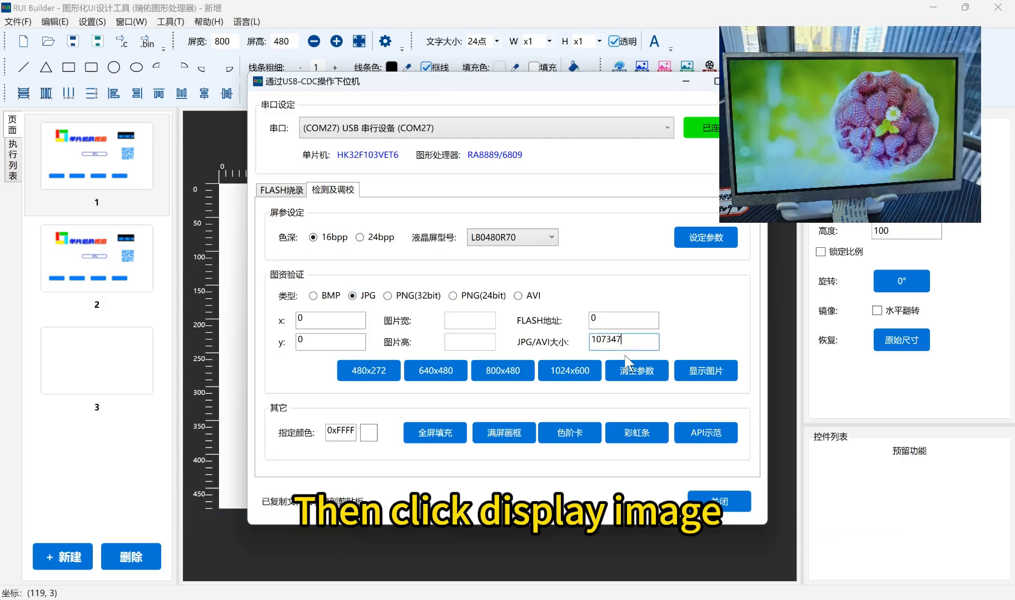
pyautogui.click(724, 380)
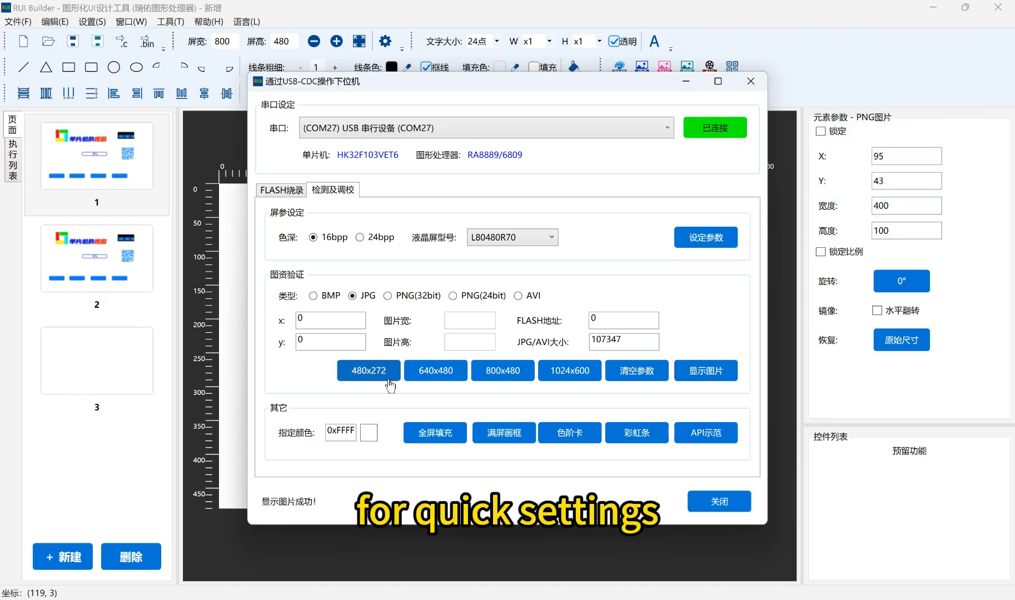
# - Set the picture size to 640x480 and switch the resource type through BMP, PNG(32bit) and PNG(24bit) to AVI
pyautogui.click(322, 296)
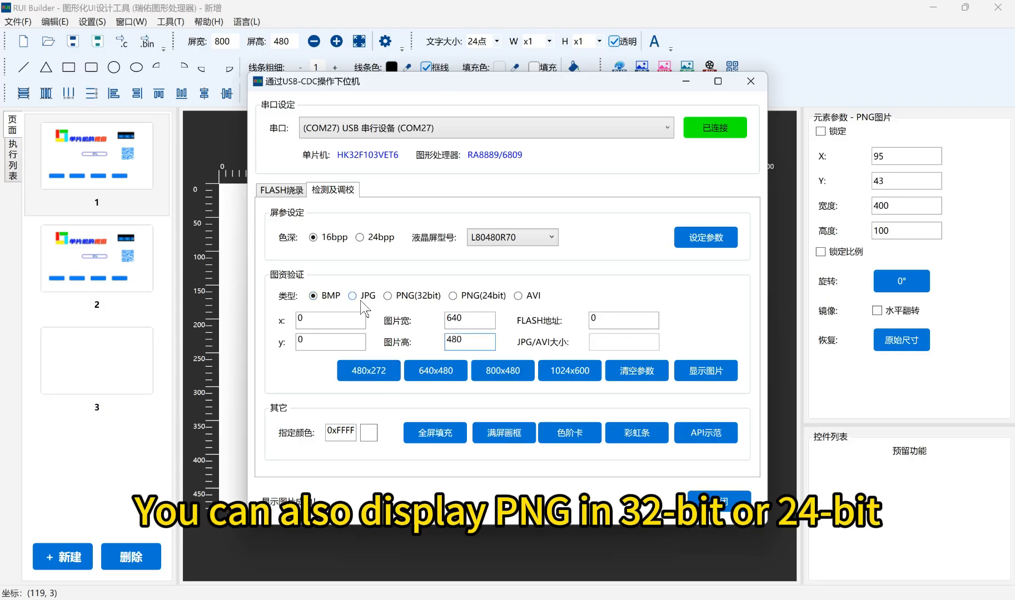
pyautogui.click(389, 299)
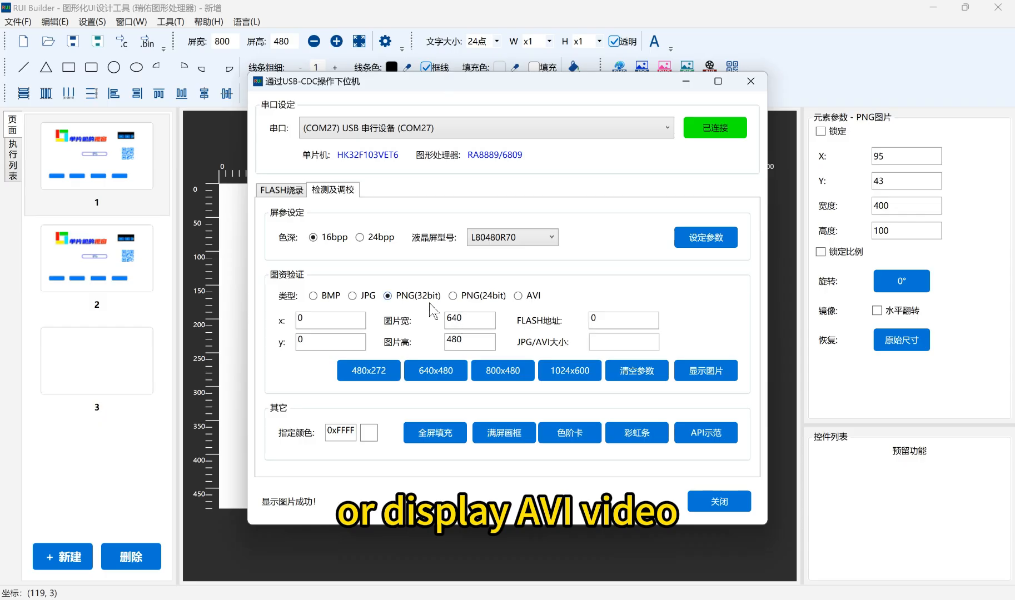
pyautogui.click(464, 299)
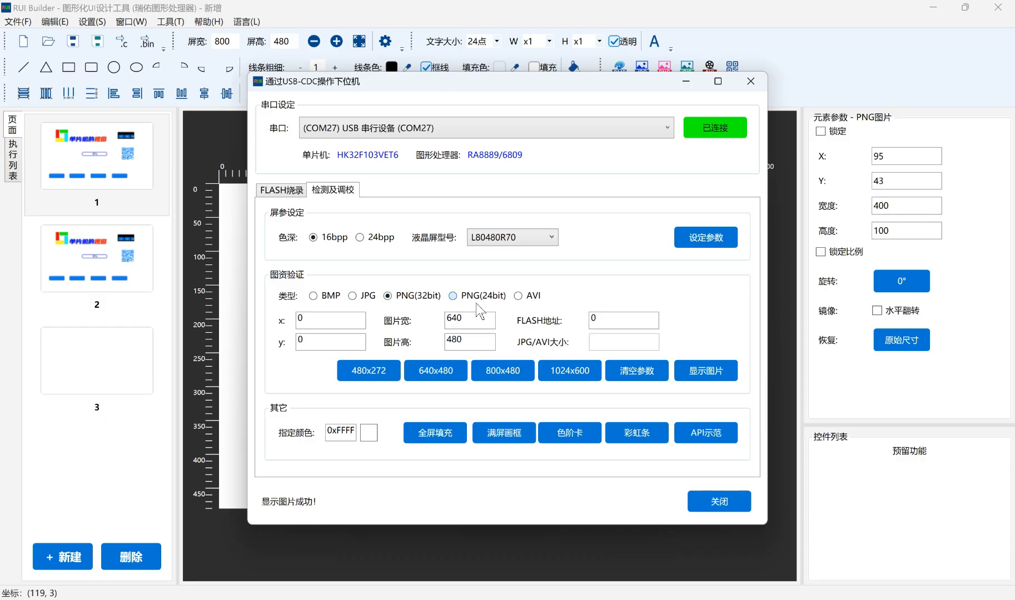
pyautogui.click(524, 301)
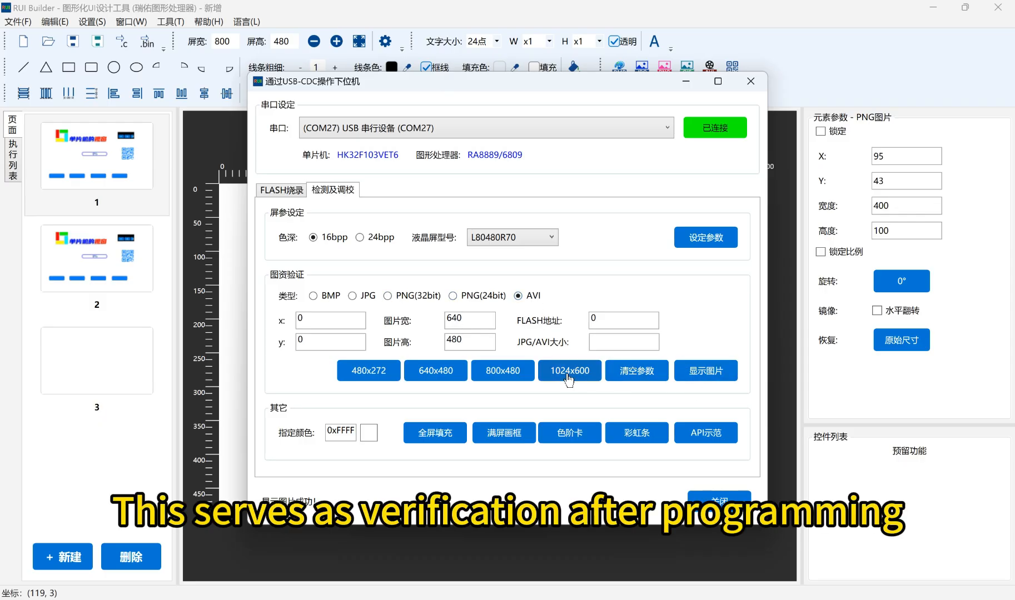
pyautogui.click(634, 347)
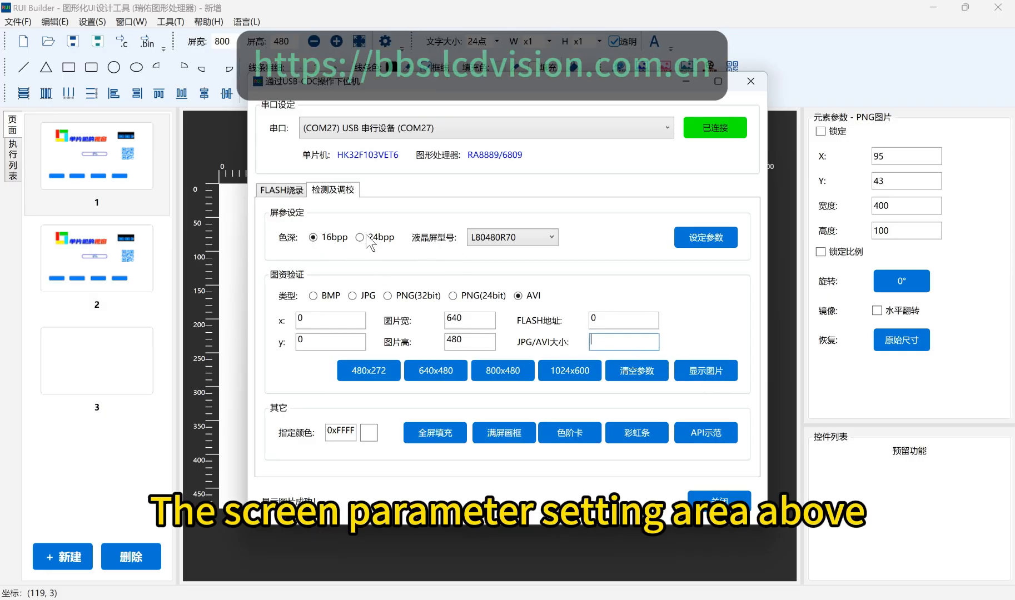
# - Set the colour depth to 24bpp with LCD model L80480R70 and apply the screen parameters
pyautogui.click(332, 195)
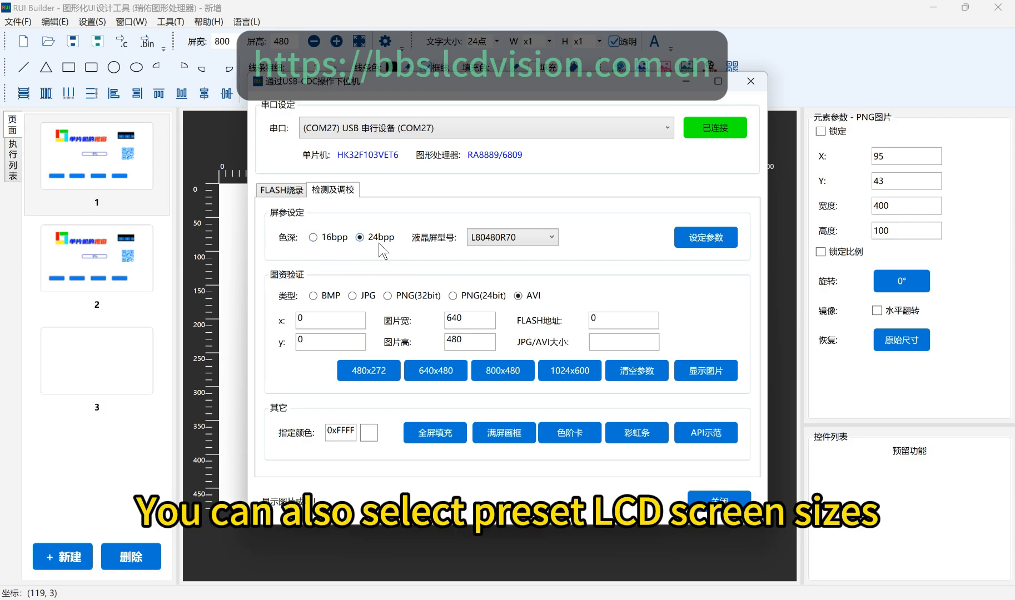
pyautogui.click(523, 249)
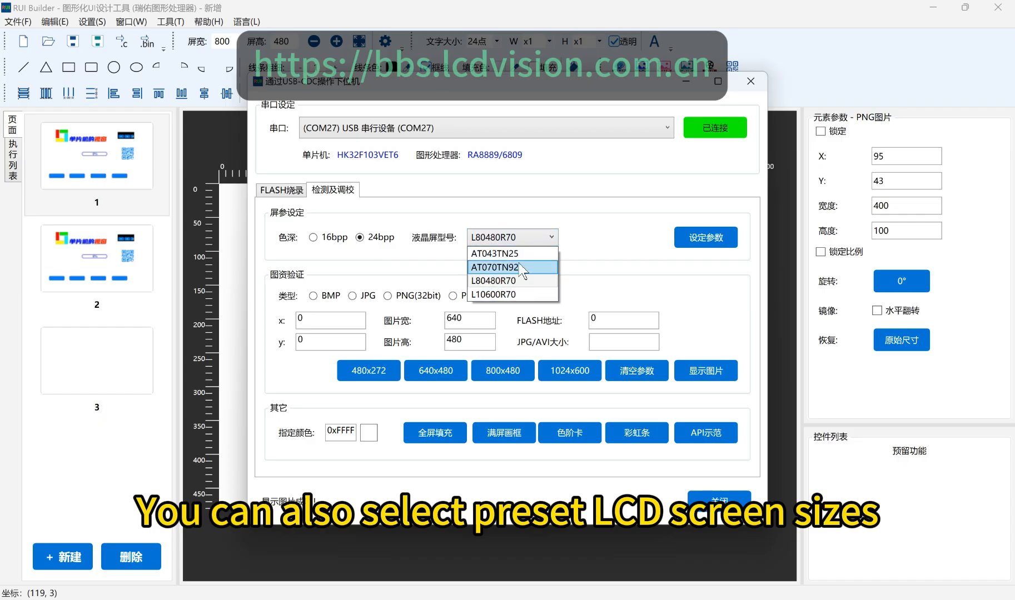
pyautogui.click(505, 282)
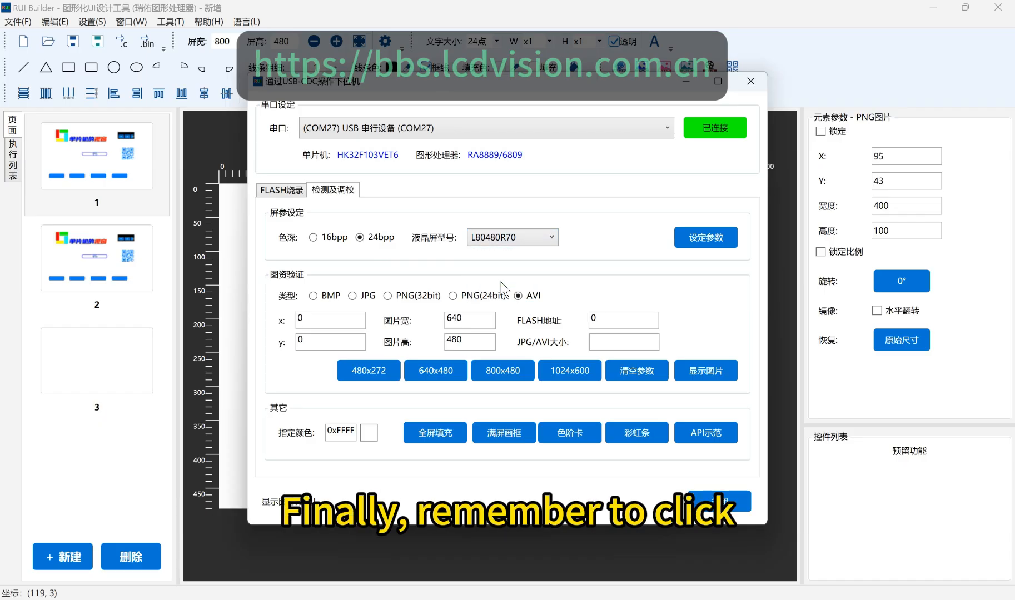
pyautogui.click(699, 247)
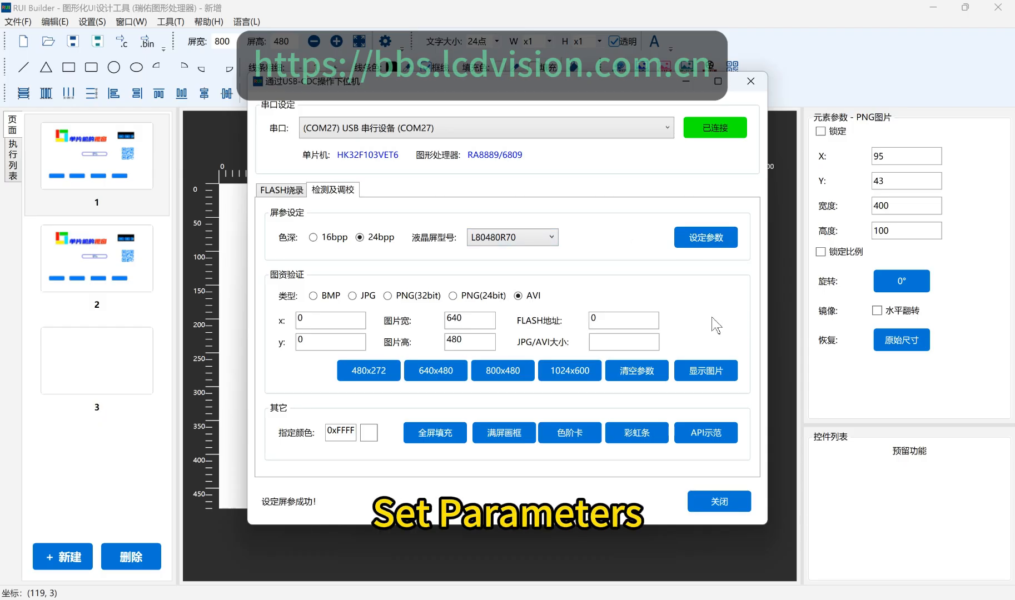
pyautogui.click(496, 243)
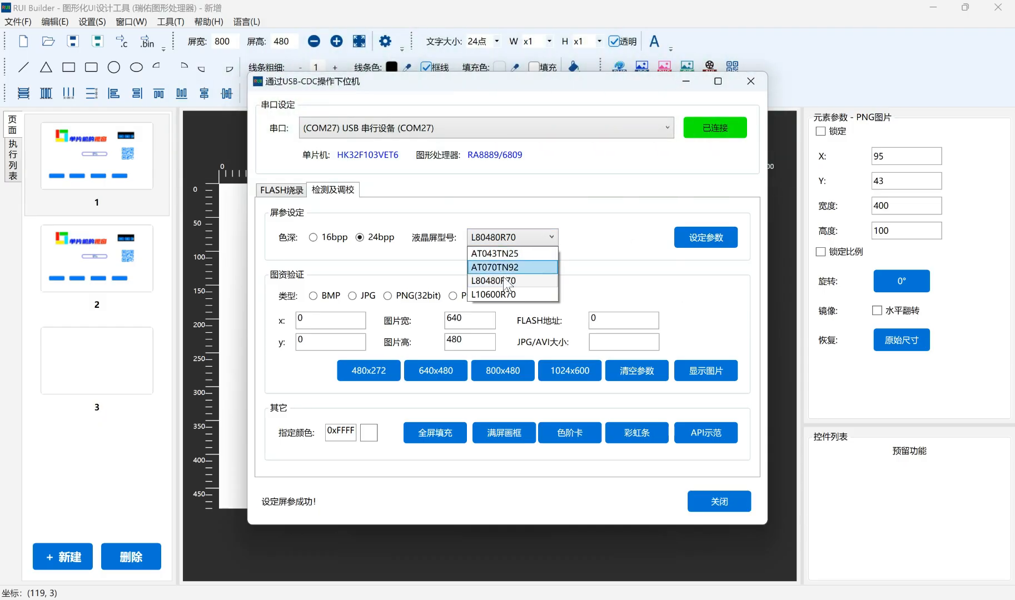
pyautogui.click(417, 266)
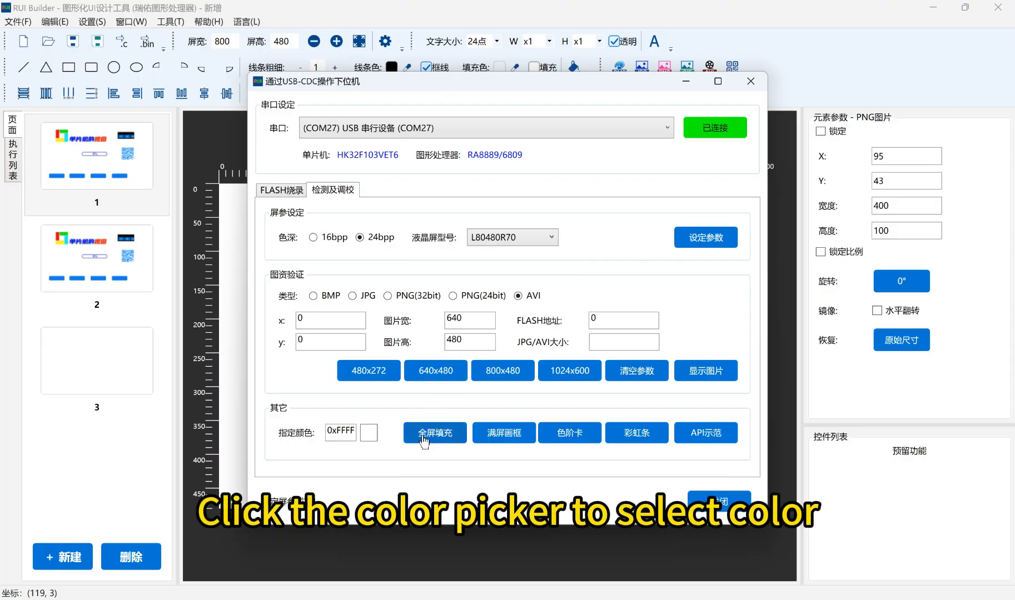
# - Set the test colour to red 0xFF0000 and fill the whole LCD screen with it
pyautogui.click(369, 433)
pyautogui.click(445, 185)
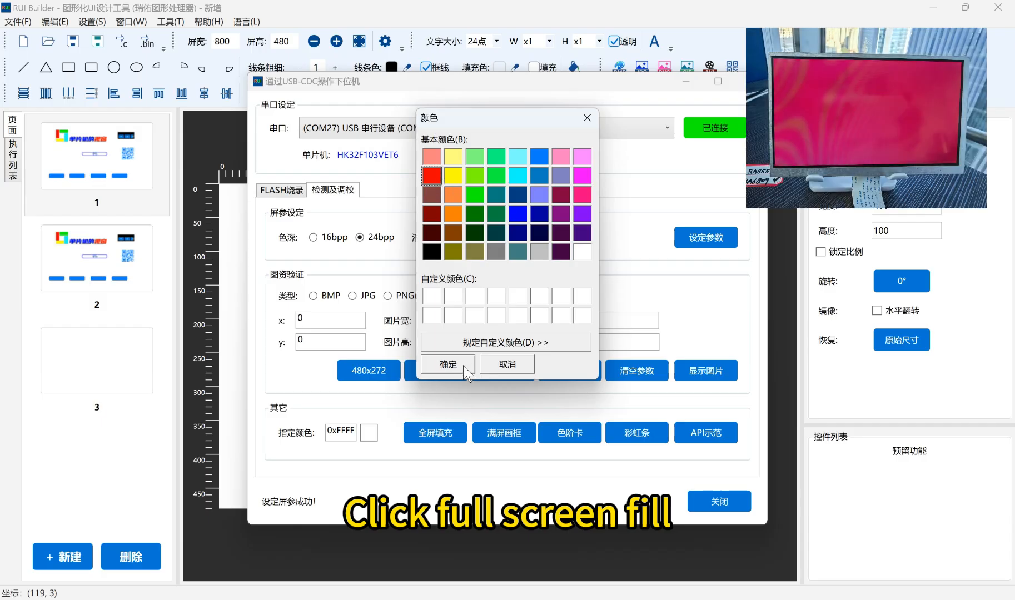
pyautogui.click(462, 364)
pyautogui.click(406, 439)
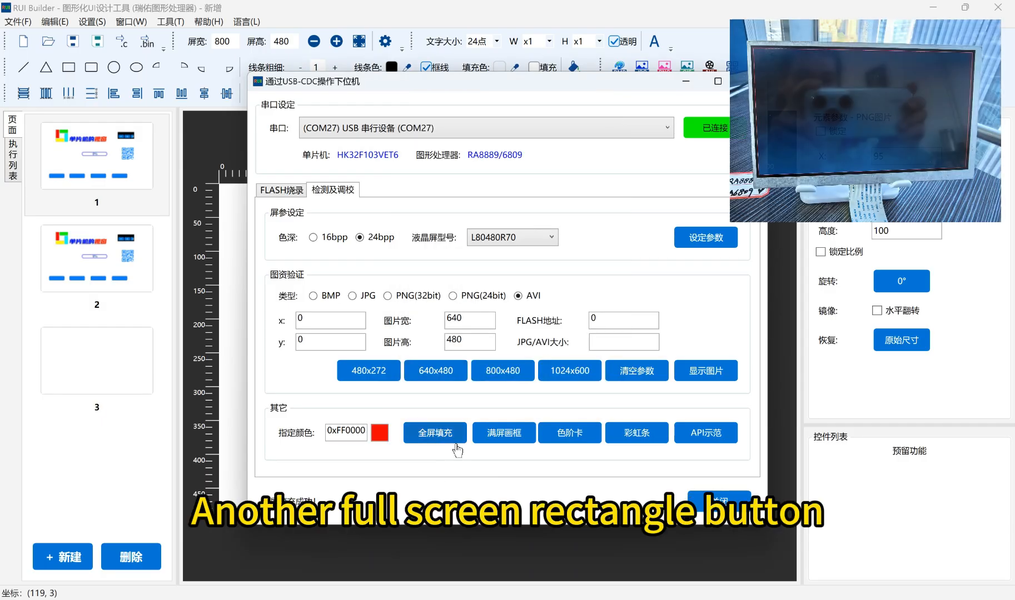
# - Output the full-screen frame, colour gradient card and rainbow bar test patterns to the LCD
pyautogui.click(514, 439)
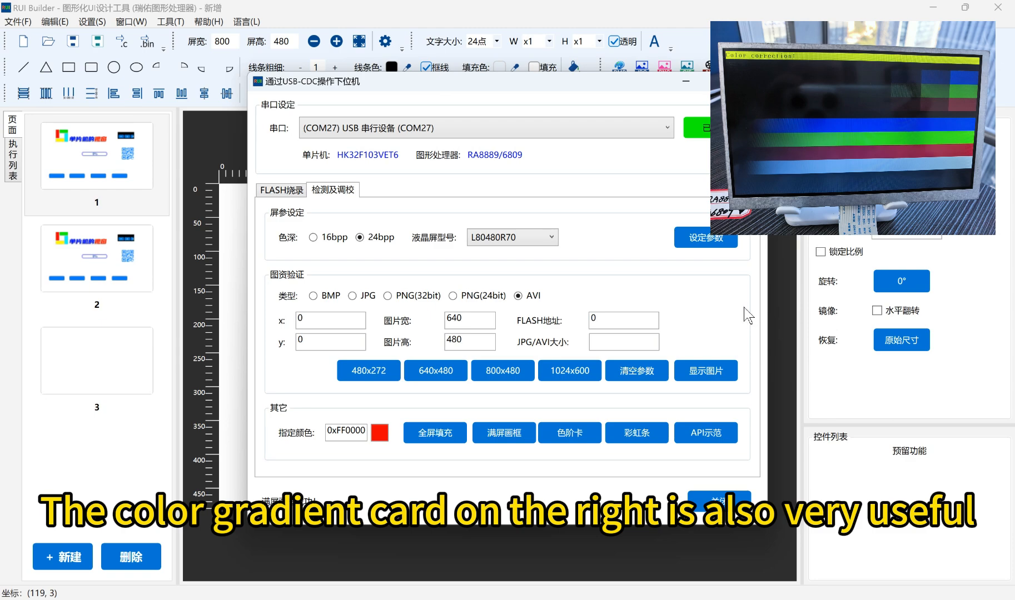
pyautogui.click(590, 439)
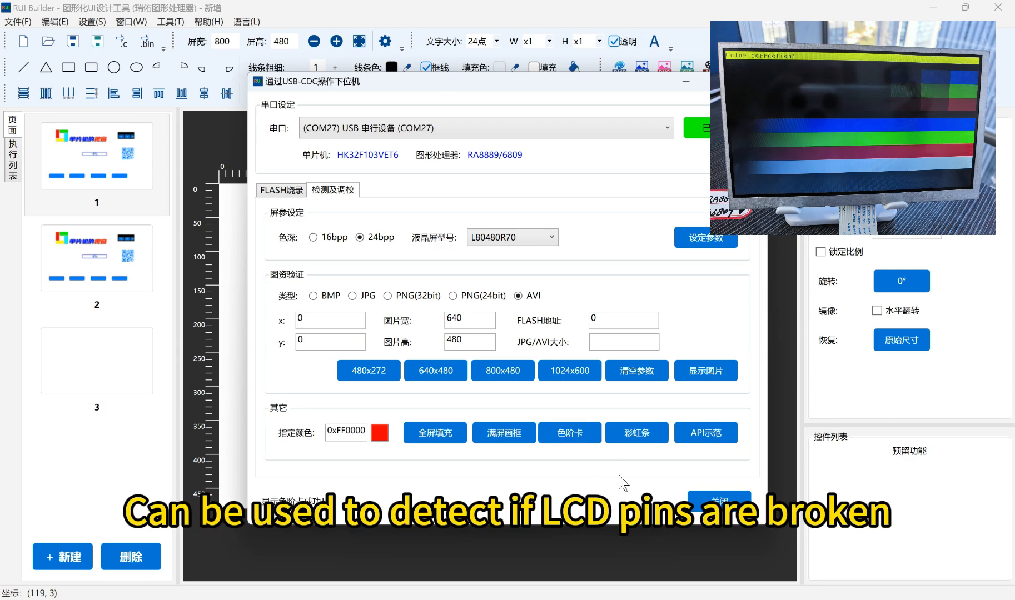
pyautogui.click(626, 437)
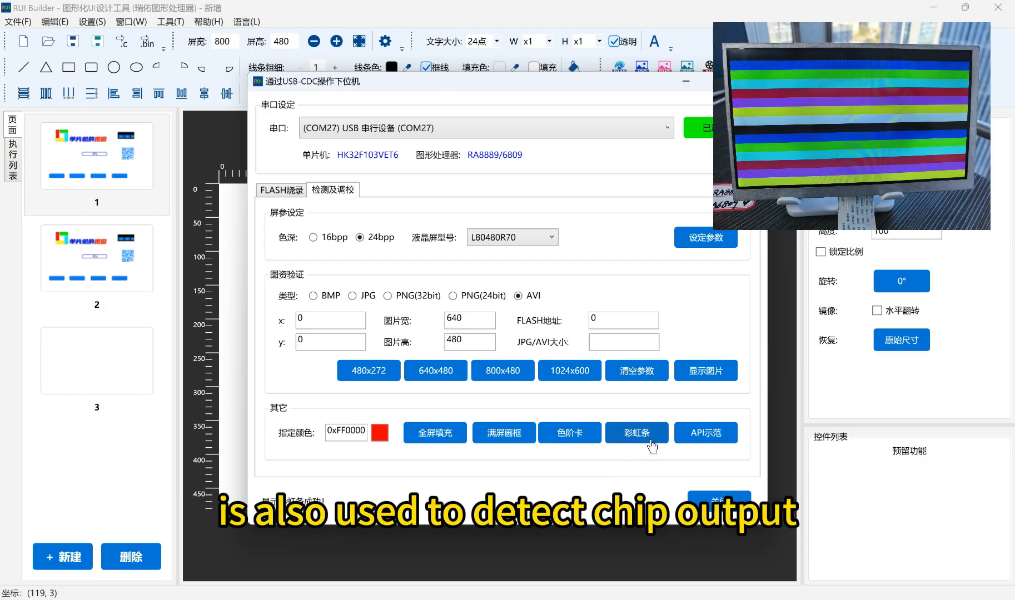
# - Examine the API reference code for displaying JPG, BMP and PNG images from FLASH, and close it
pyautogui.click(728, 438)
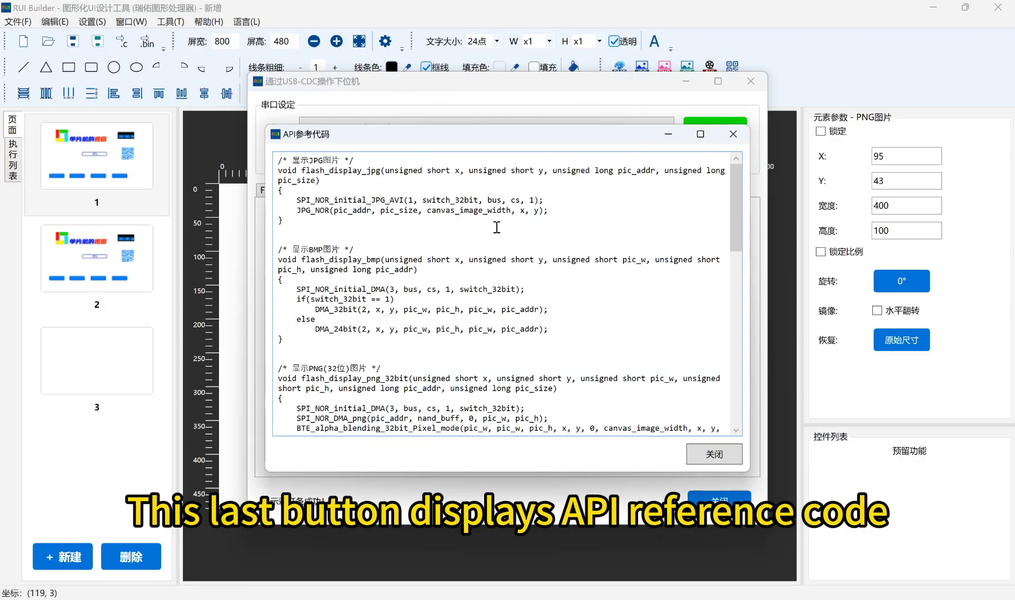
pyautogui.moveTo(367, 173); pyautogui.dragTo(457, 344)
pyautogui.click(494, 291)
pyautogui.scroll(-6, 584, 418)
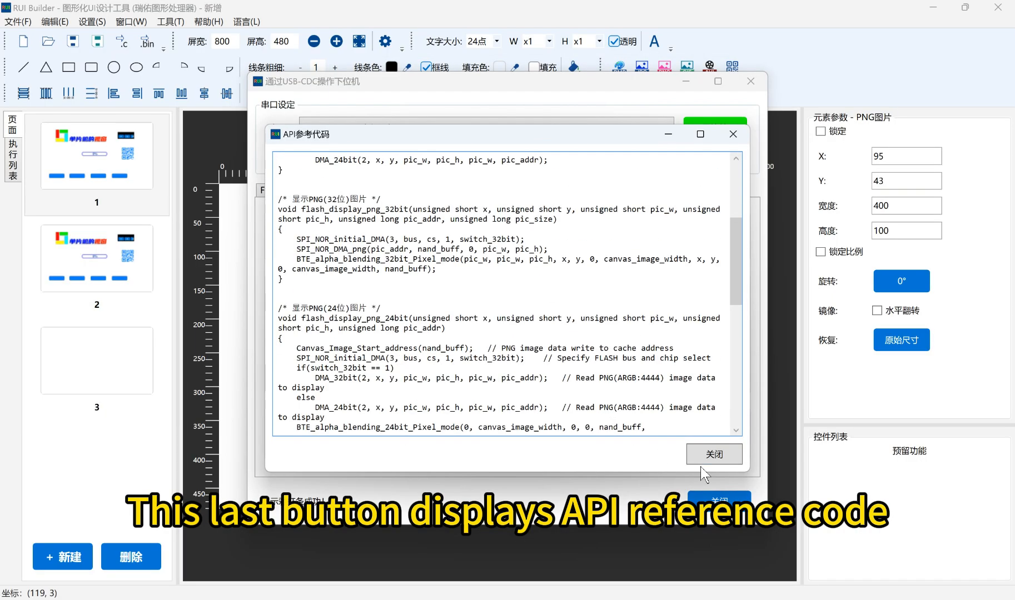
pyautogui.click(701, 459)
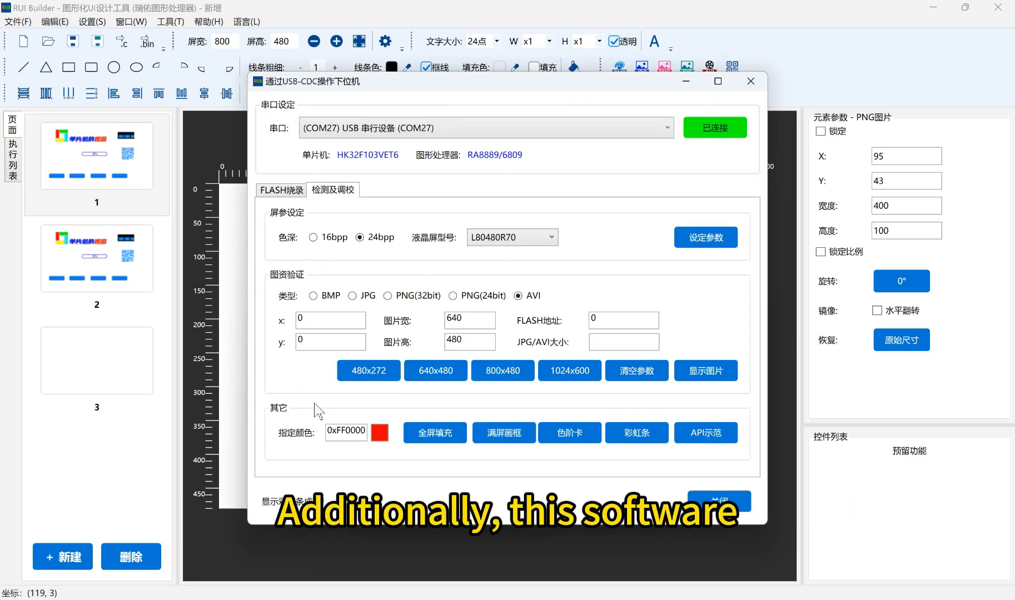
# - Leave the USB-CDC board dialog and switch the interface language to English
pyautogui.press('Escape')
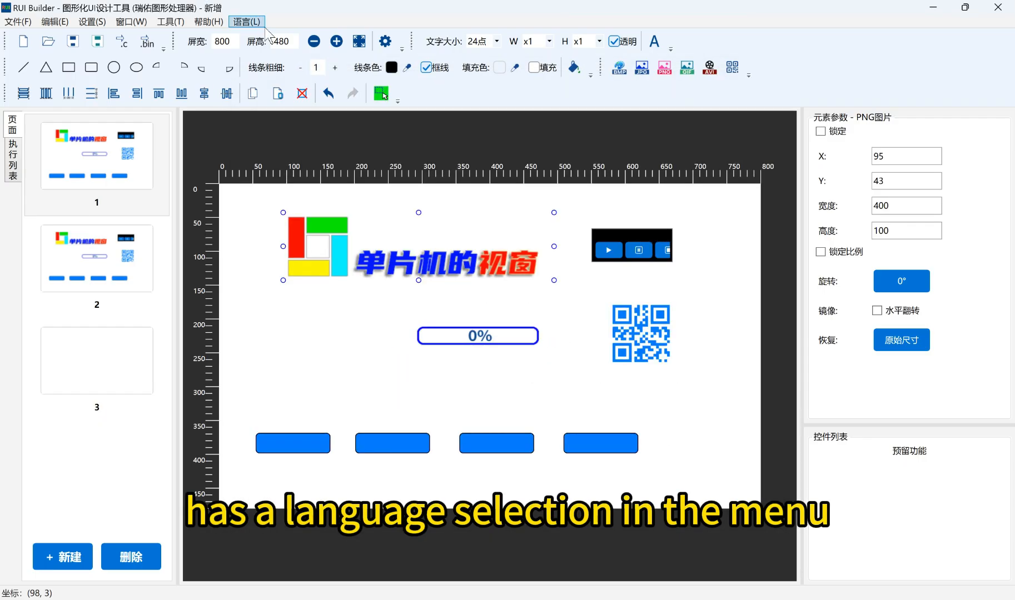
pyautogui.click(253, 22)
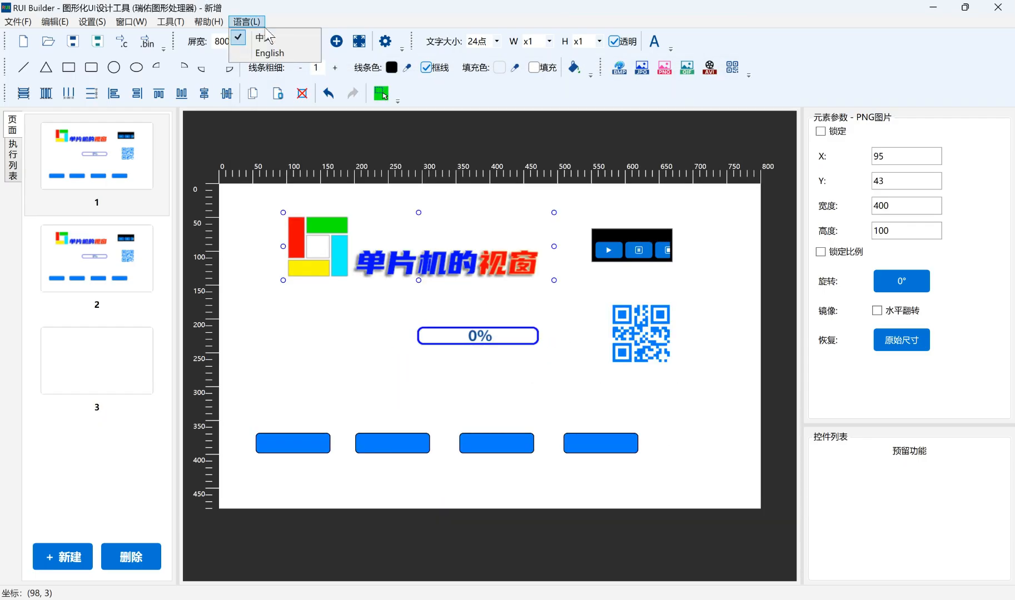
pyautogui.click(282, 56)
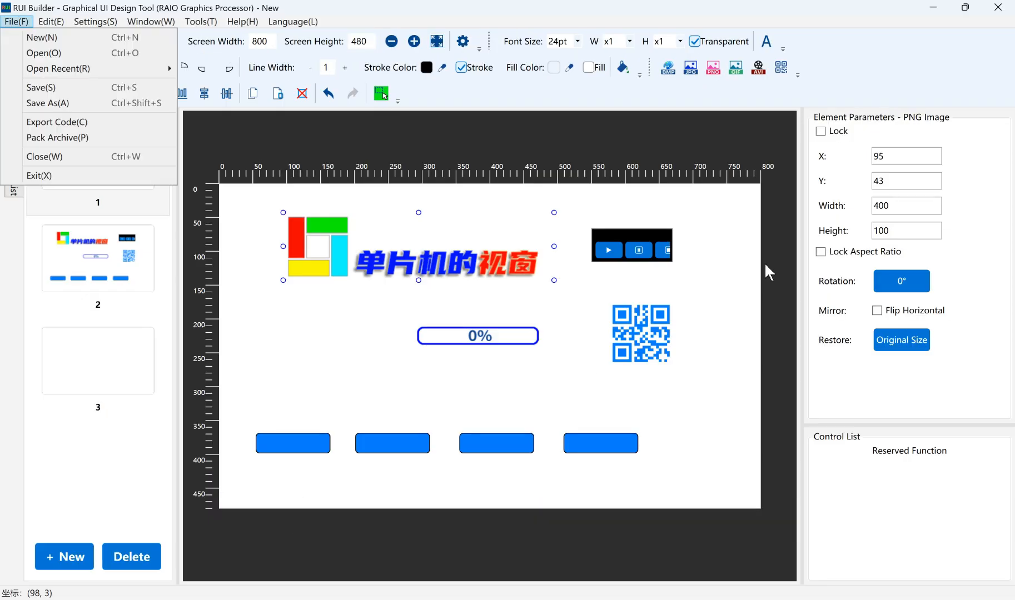
pyautogui.click(489, 286)
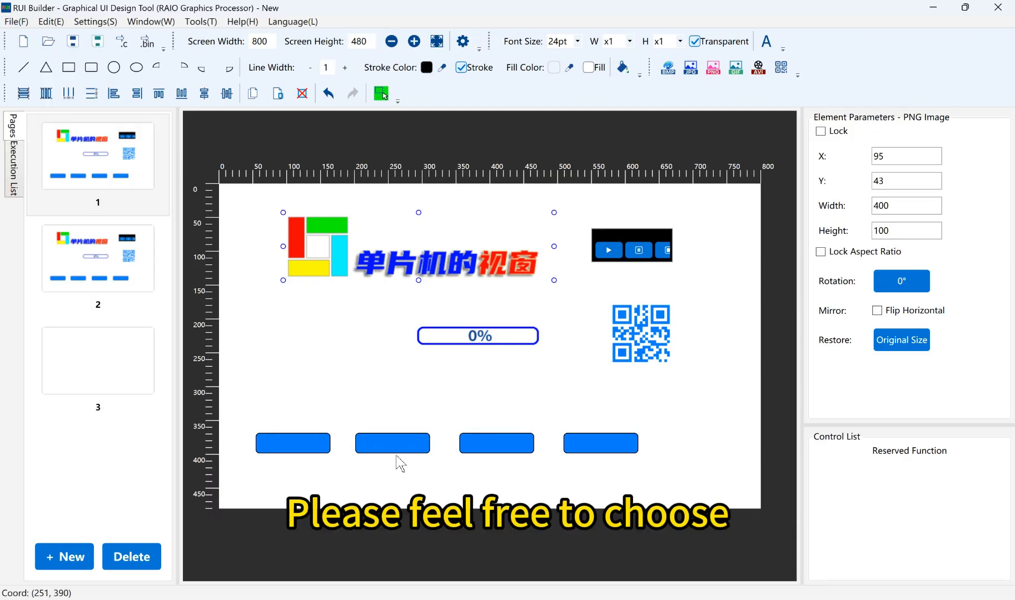
# - Inspect page 1's execution list by selecting the rounded rectangle at (54, 368) and the BarCode entry
pyautogui.click(389, 442)
pyautogui.click(147, 193)
pyautogui.click(100, 169)
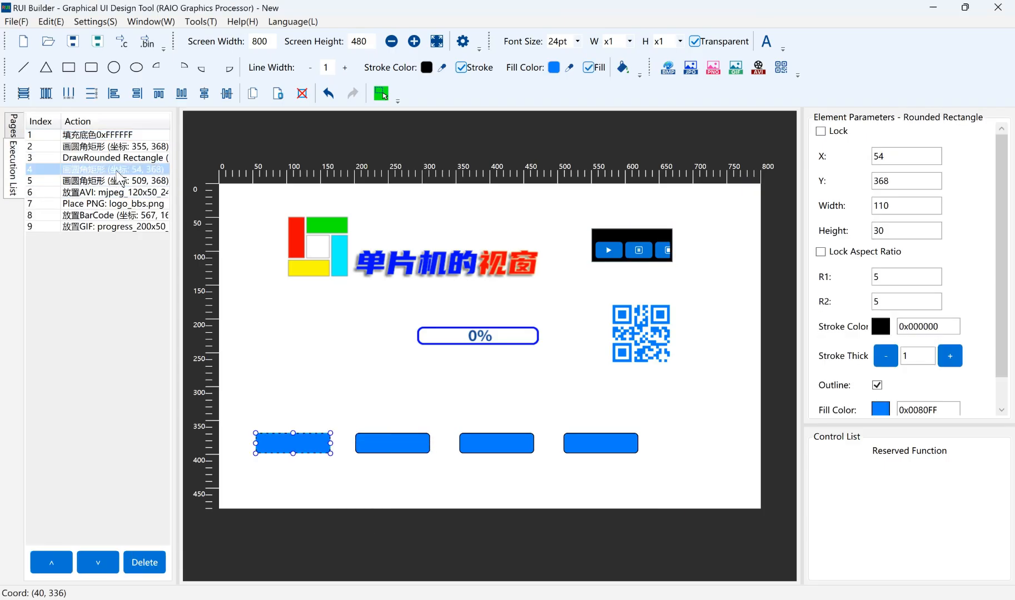
pyautogui.click(108, 216)
# - Draw two green-filled rounded rectangles on blank page 3, the second one about 114 × 78 px and below the first
pyautogui.click(91, 67)
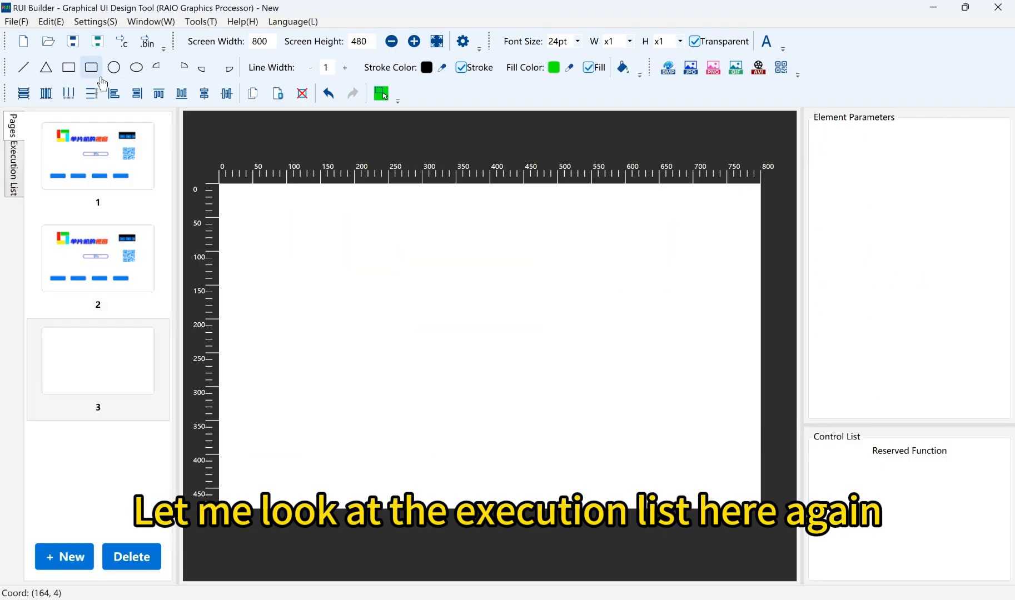
pyautogui.click(318, 240)
pyautogui.click(471, 309)
pyautogui.click(426, 358)
pyautogui.click(503, 411)
# - Inspect the entries of the two rounded rectangles in page 3's execution list
pyautogui.click(14, 179)
pyautogui.click(81, 159)
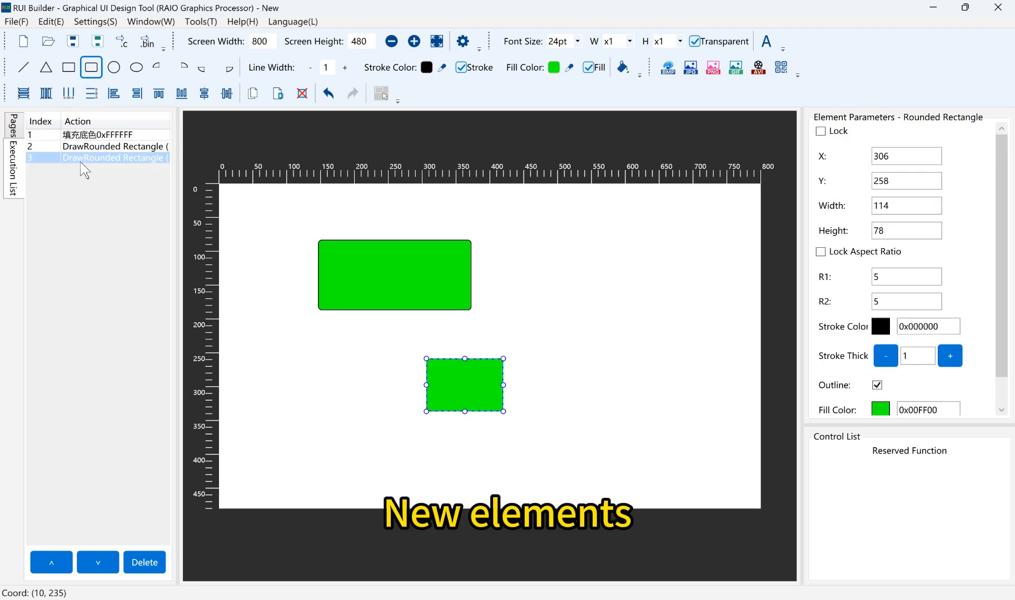
pyautogui.click(111, 148)
pyautogui.click(150, 158)
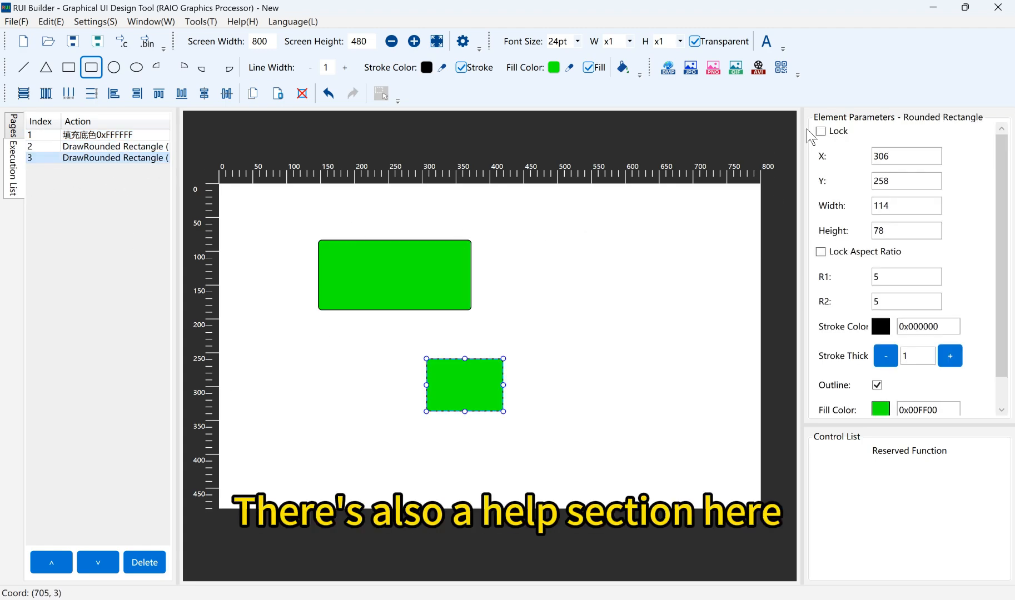
# - Check for software updates from the help commands
pyautogui.click(242, 22)
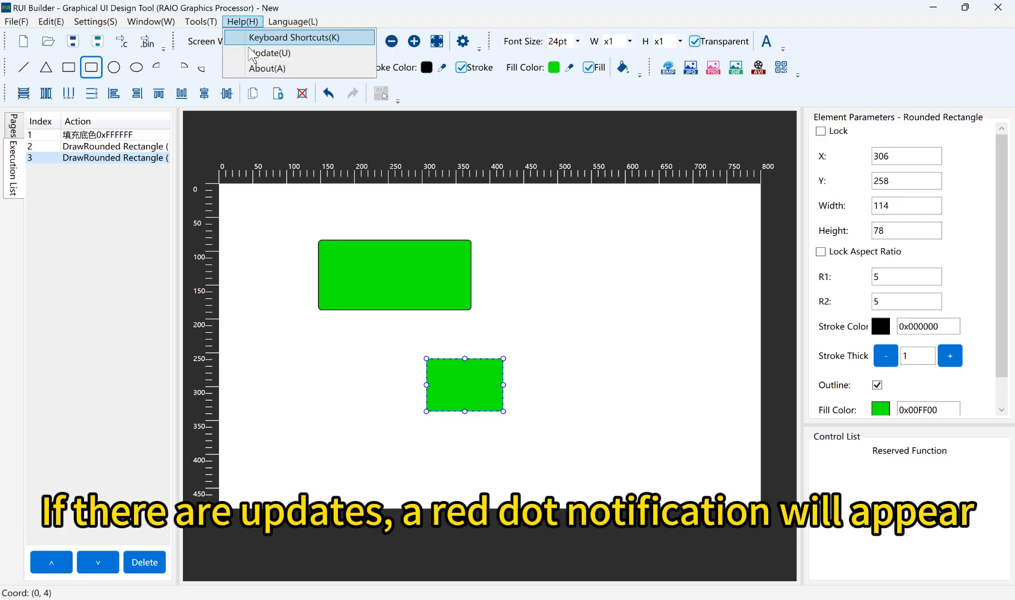
pyautogui.click(262, 21)
pyautogui.click(264, 21)
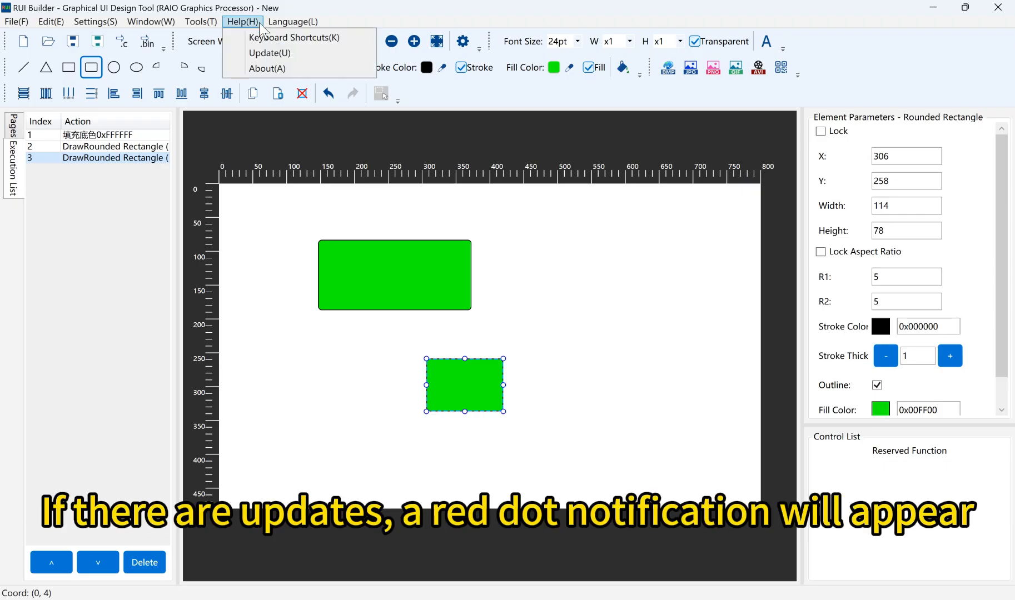
pyautogui.click(289, 59)
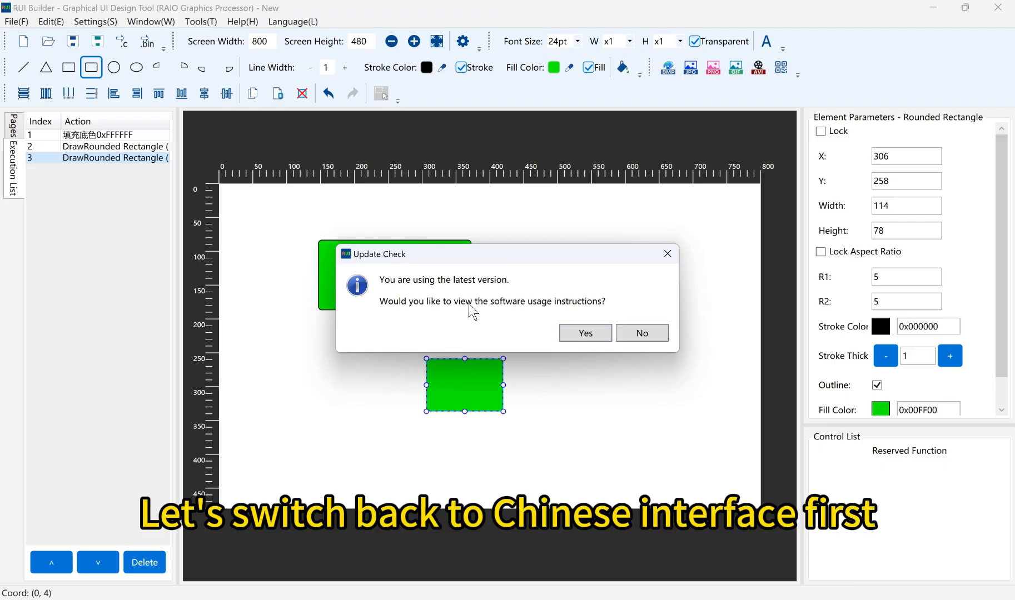
# - Decline viewing the usage instructions and switch the interface language to Chinese (中文)
pyautogui.click(642, 336)
pyautogui.click(292, 22)
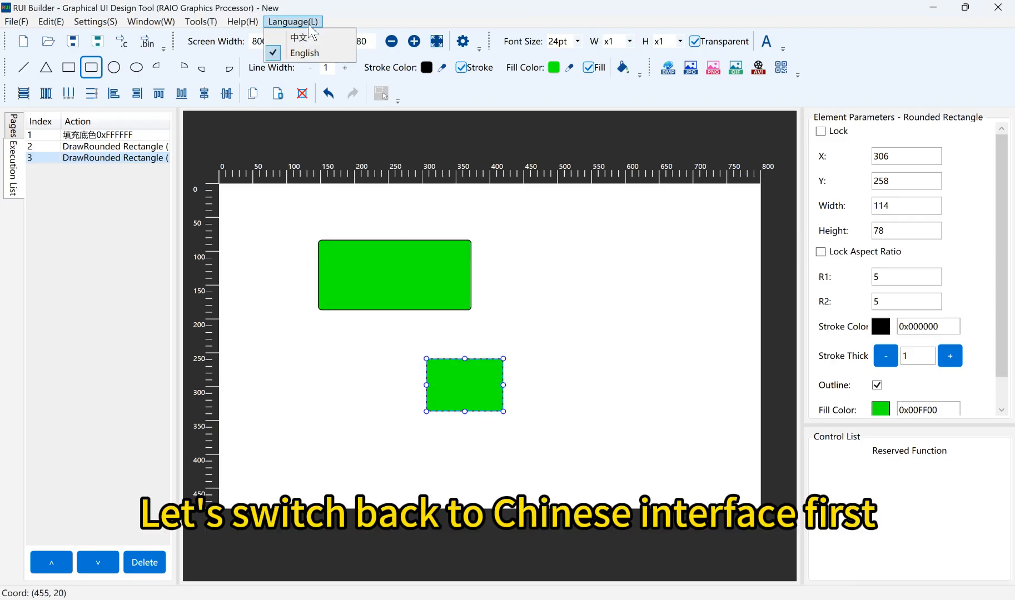
pyautogui.click(303, 31)
# - Examine the keyboard shortcut guide (快捷键) from the help commands and close it
pyautogui.click(171, 21)
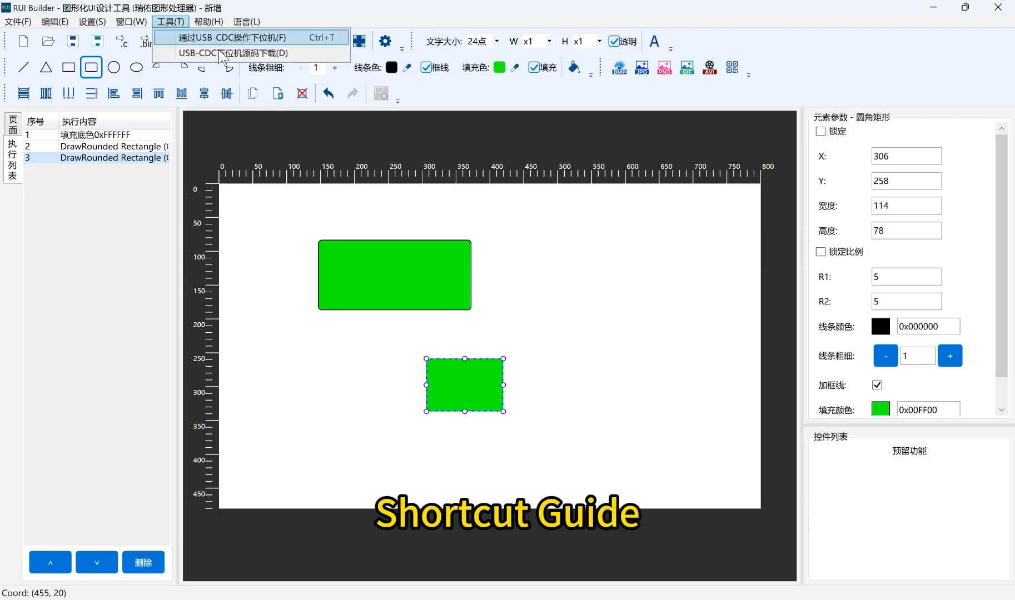
pyautogui.moveTo(208, 21)
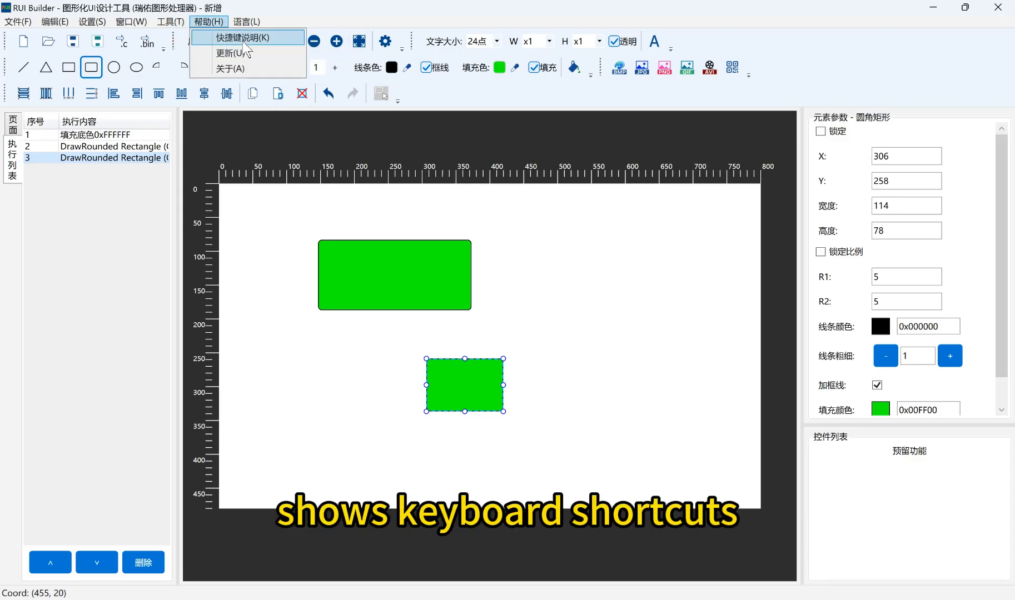
pyautogui.click(244, 40)
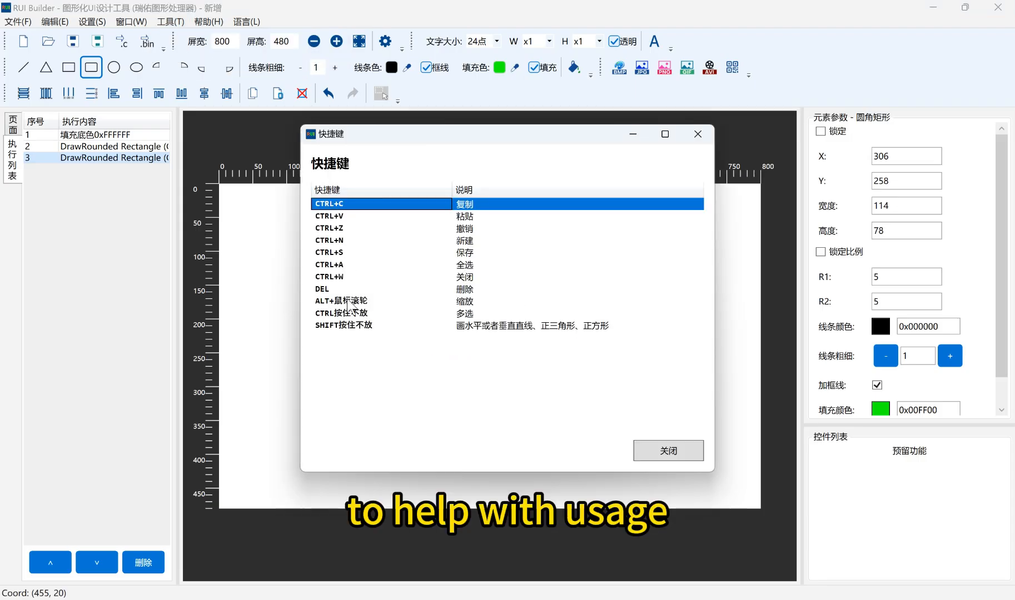
pyautogui.click(401, 301)
pyautogui.click(388, 269)
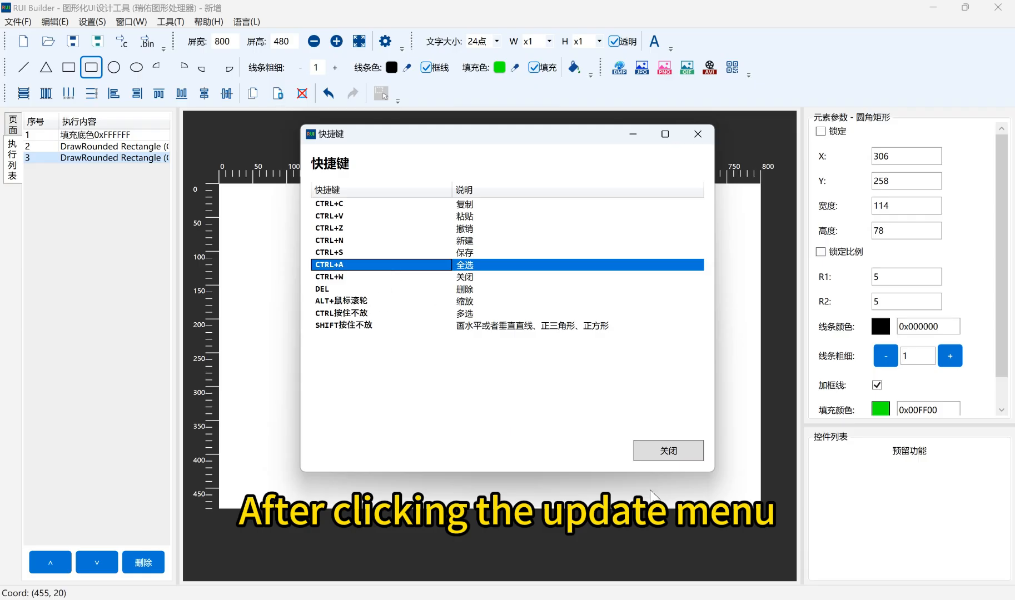
pyautogui.click(678, 457)
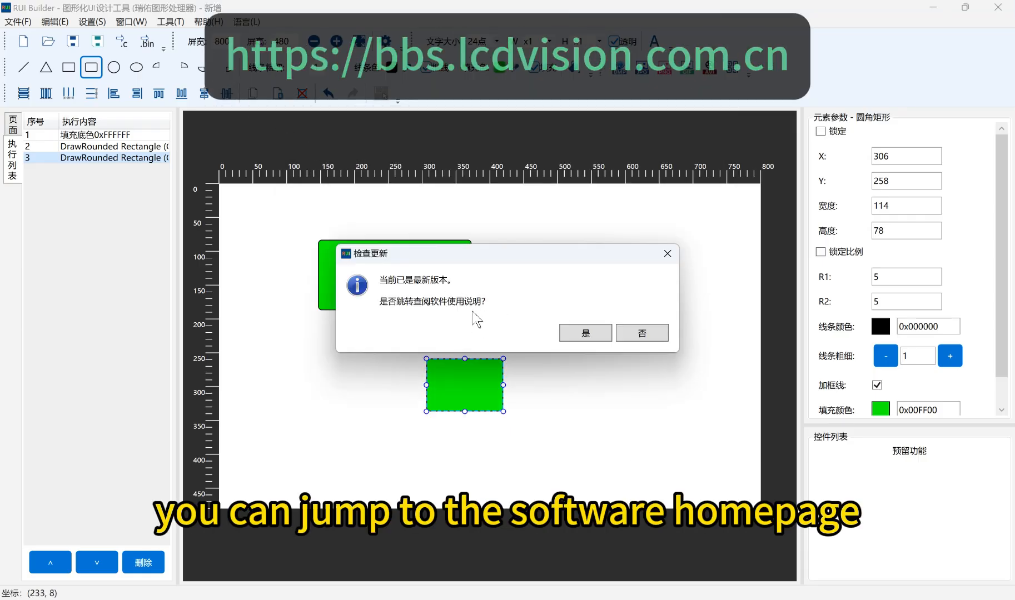
# - Open the usage instructions in the browser from the update check and examine the software introduction and the RUIBuilder_v0.6.0.101.7z download entry
pyautogui.click(594, 333)
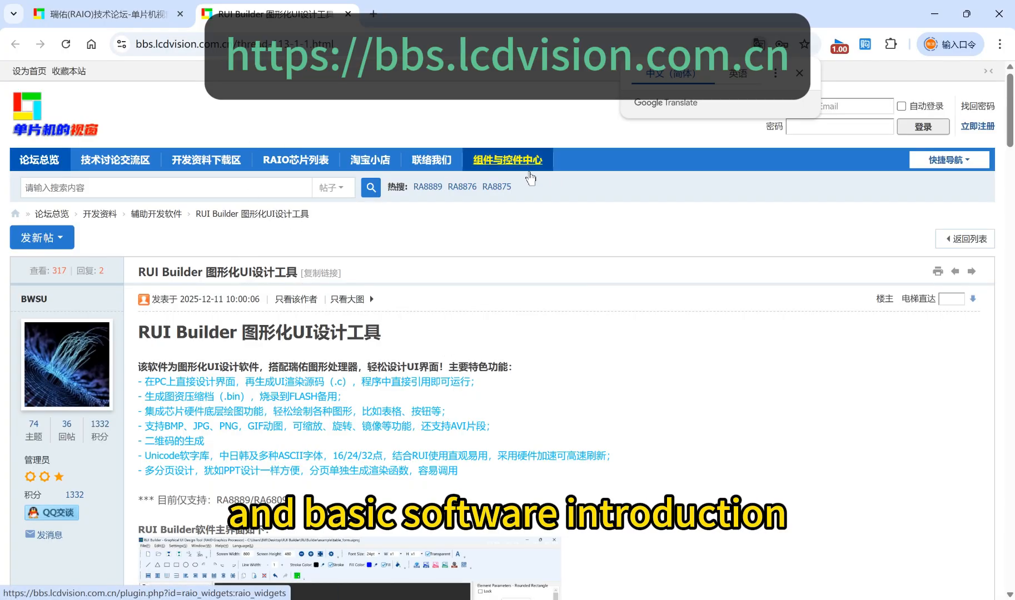
pyautogui.scroll(-10, 267, 234)
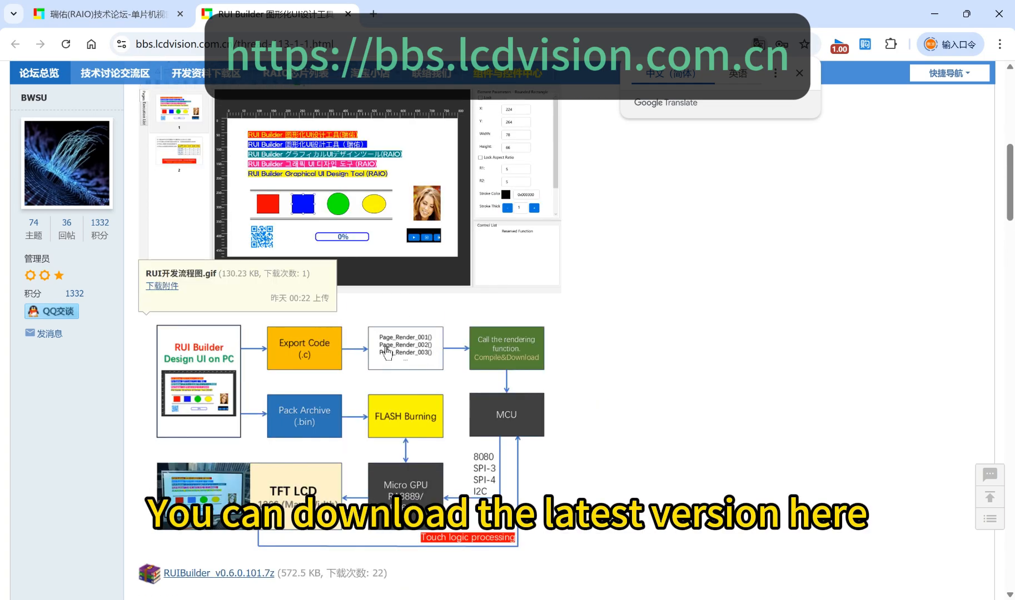
pyautogui.moveTo(388, 221); pyautogui.dragTo(264, 228)
pyautogui.click(222, 265)
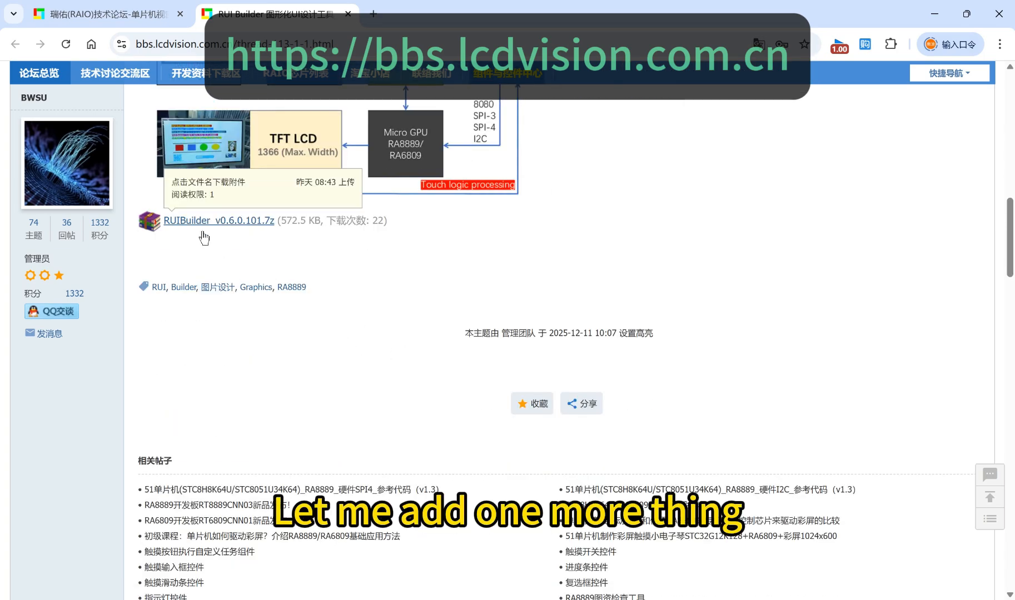
pyautogui.scroll(10, 469, 286)
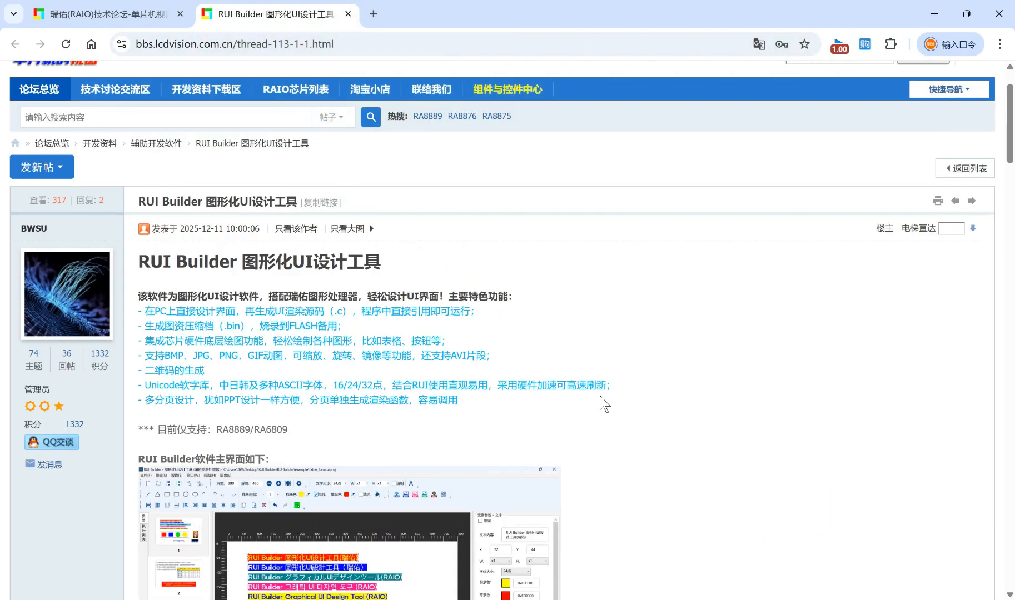
pyautogui.click(936, 599)
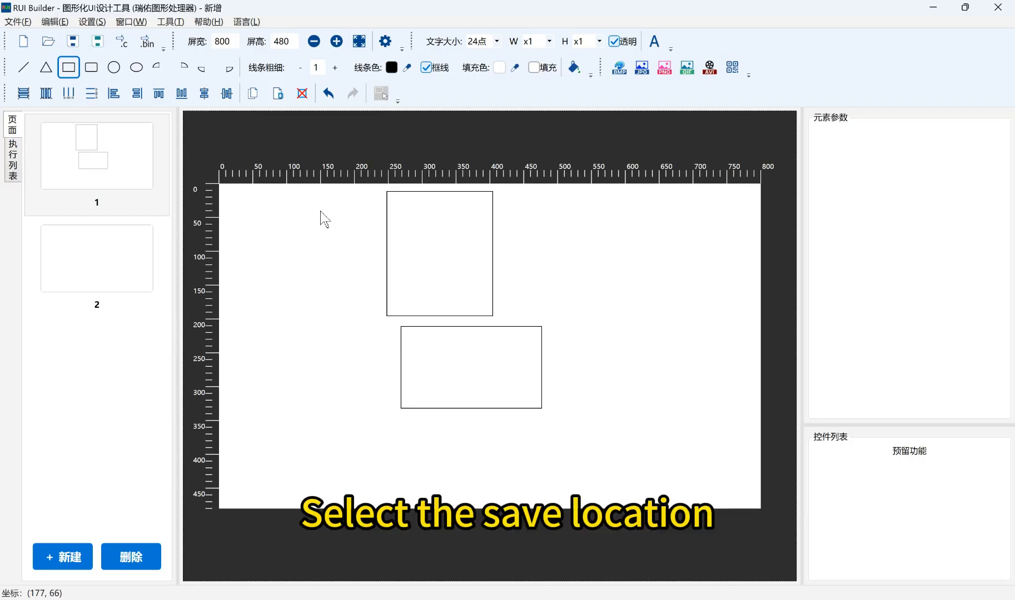
# - Export the design's C code into the User folder inside STM32_RA8889 on the desktop
pyautogui.click(134, 52)
pyautogui.scroll(-3, 454, 380)
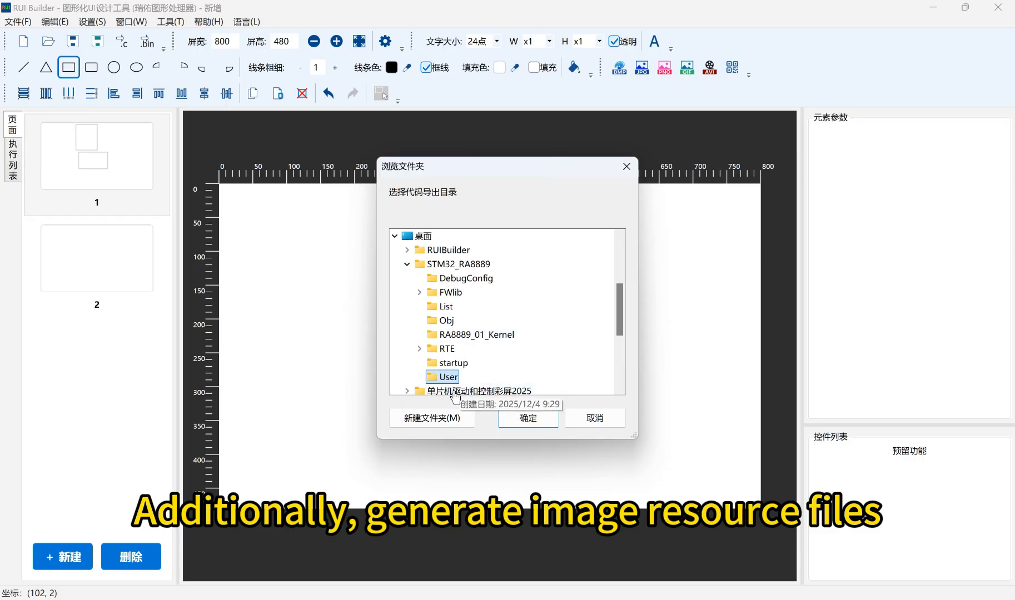
pyautogui.click(525, 420)
pyautogui.click(529, 361)
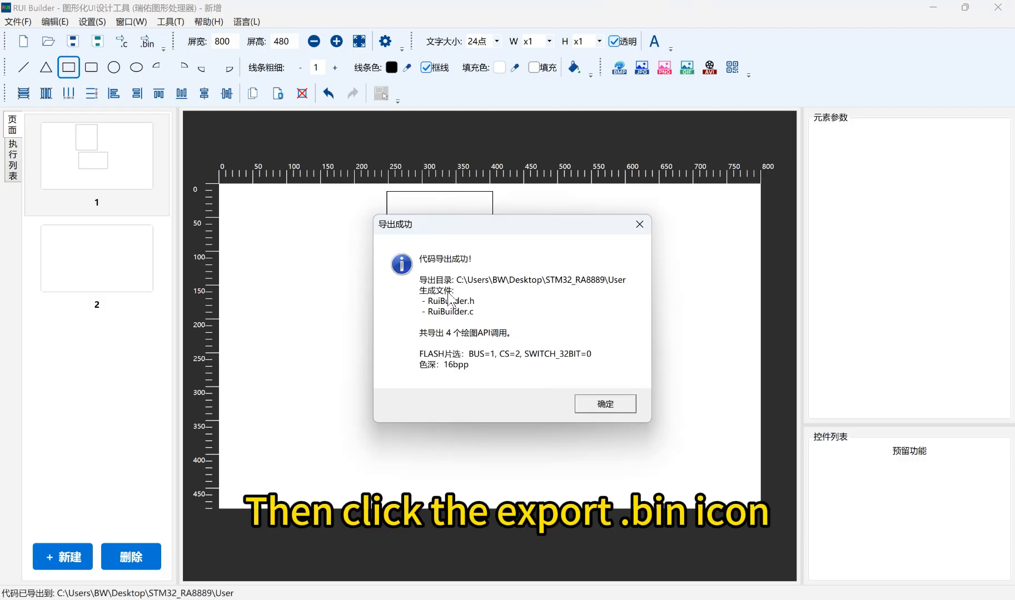
pyautogui.press('Return')
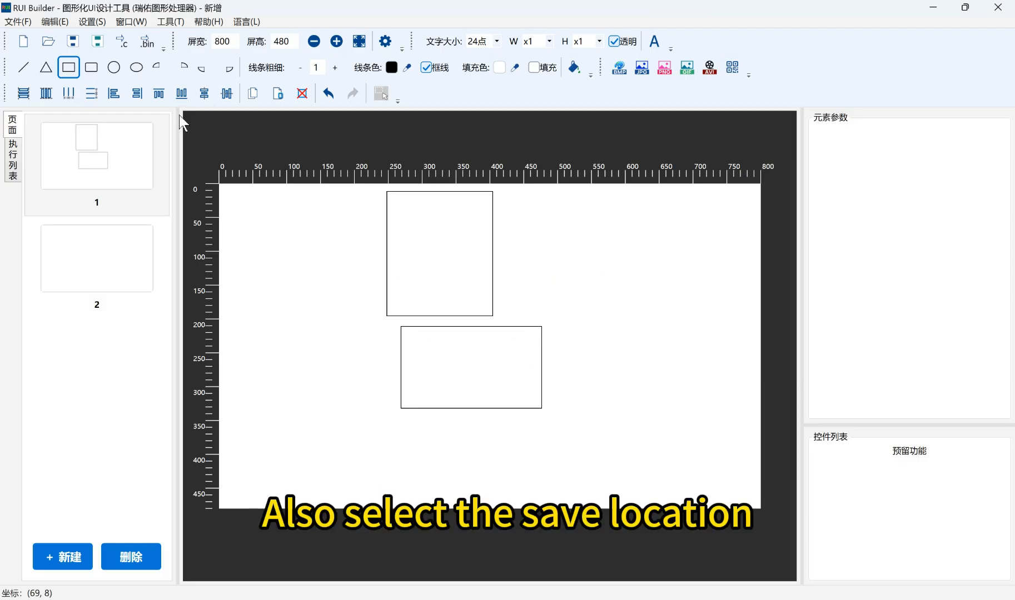
# - Try to pack the design's image resources into a .bin file
pyautogui.click(147, 41)
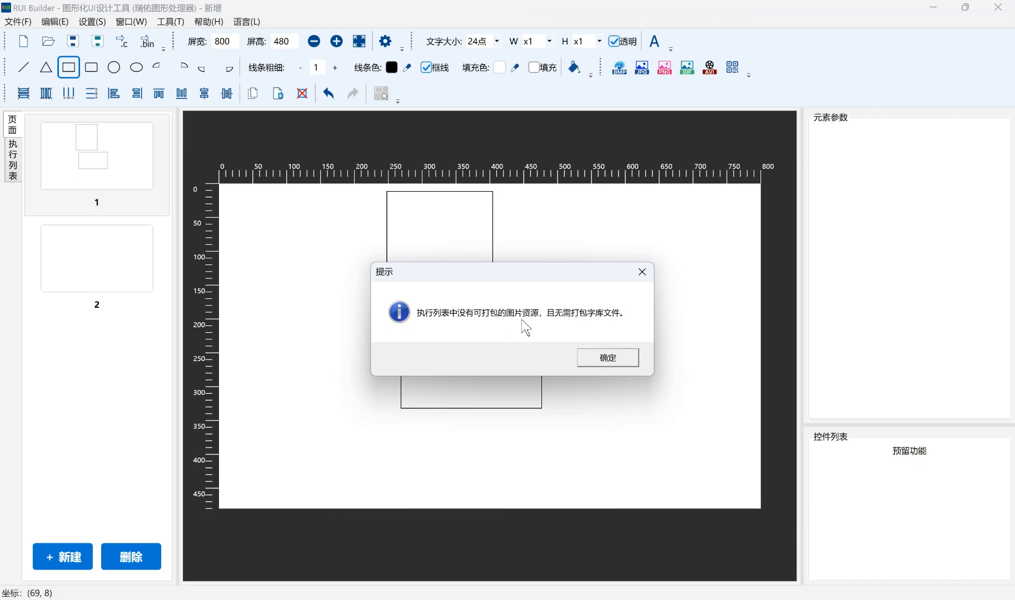
pyautogui.press('Return')
# - Add the portrait JPG to page 1 at X 589, Y 215, plus a rectangle about 545 × 131 px across the middle
pyautogui.doubleClick(191, 241)
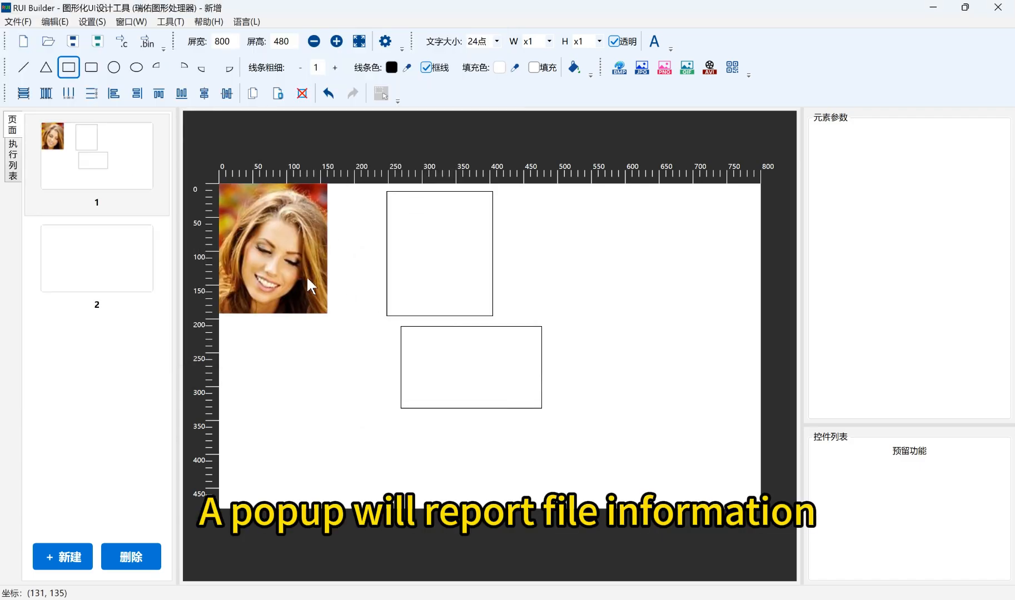
pyautogui.moveTo(296, 272); pyautogui.dragTo(665, 362)
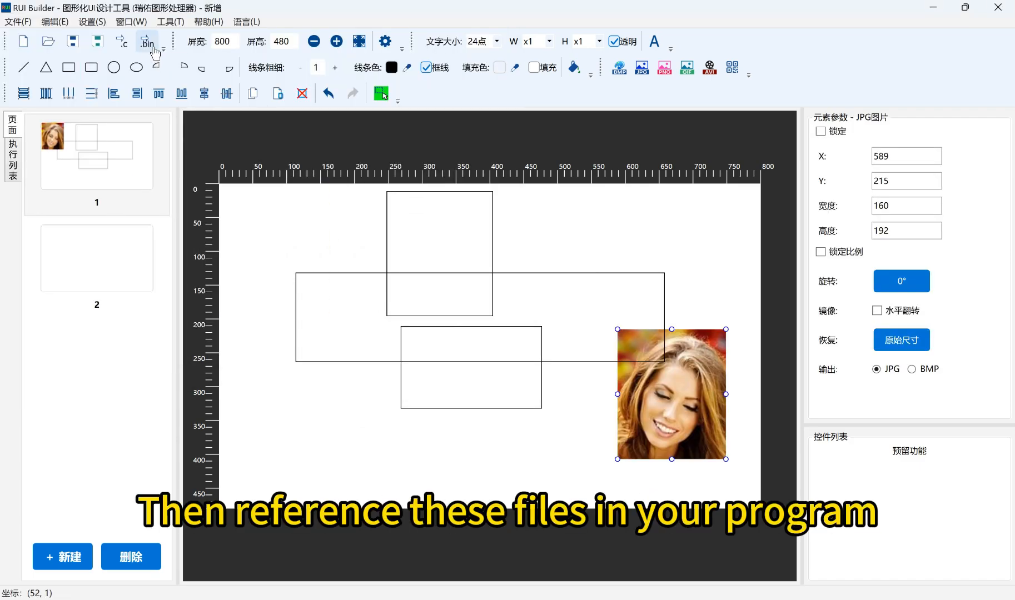
# - Pack the page's image resources as a .bin file into the User folder inside STM32_RA8889
pyautogui.click(153, 45)
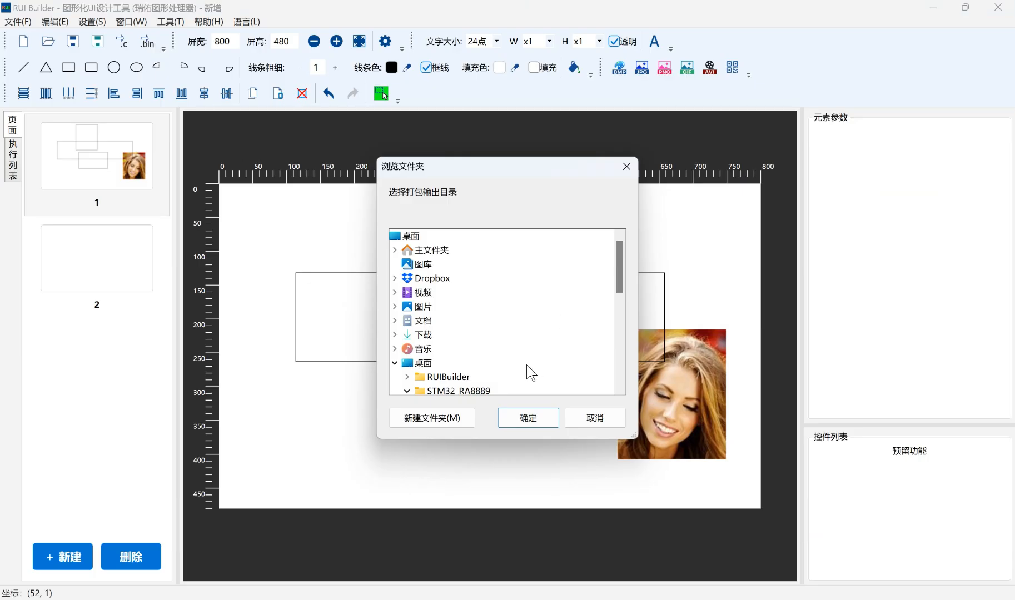
pyautogui.scroll(-1, 506, 367)
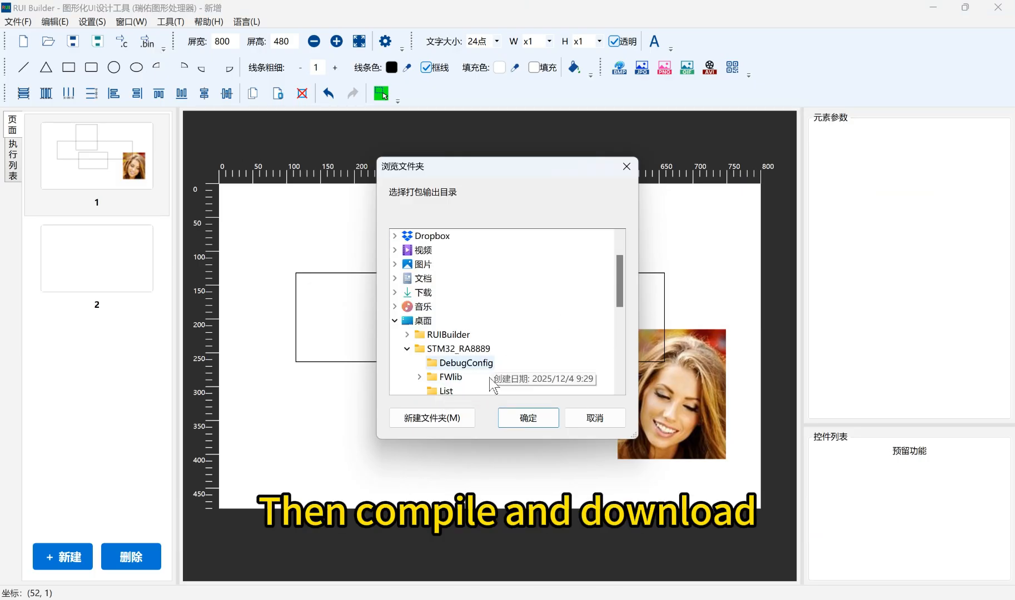
pyautogui.scroll(-3, 506, 367)
pyautogui.click(465, 382)
pyautogui.click(527, 417)
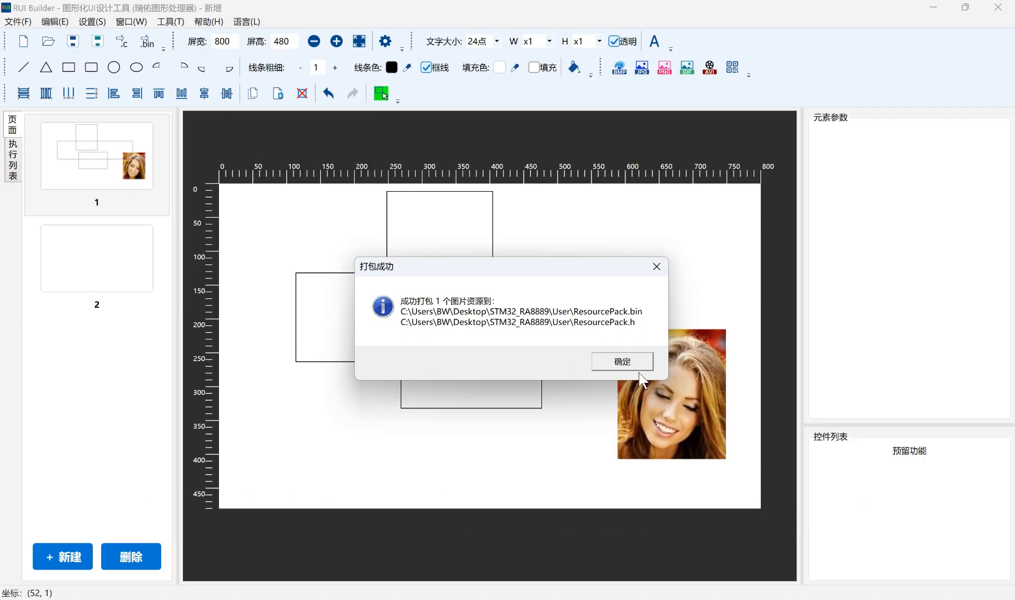
pyautogui.click(614, 362)
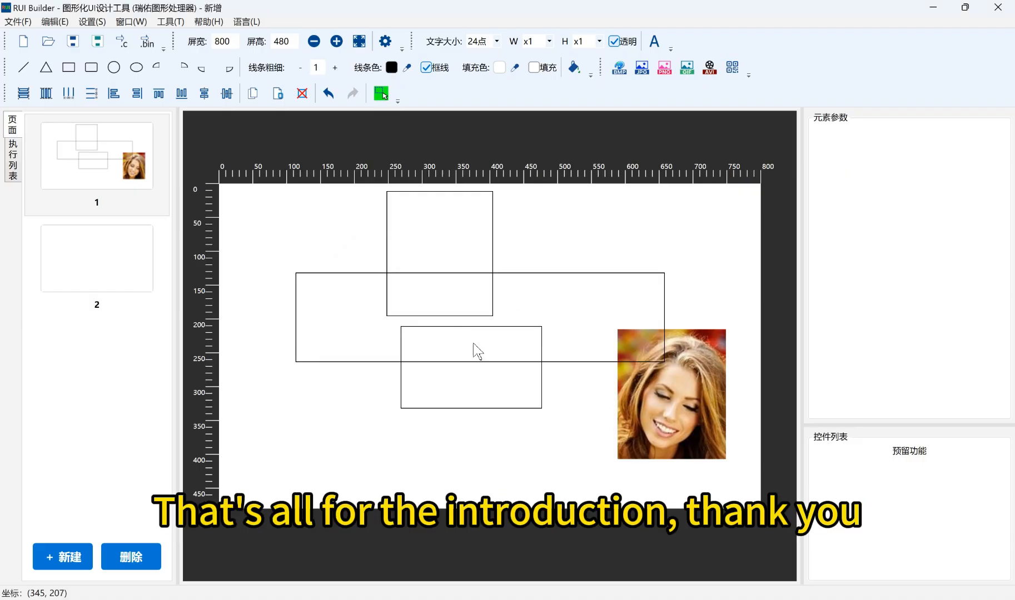